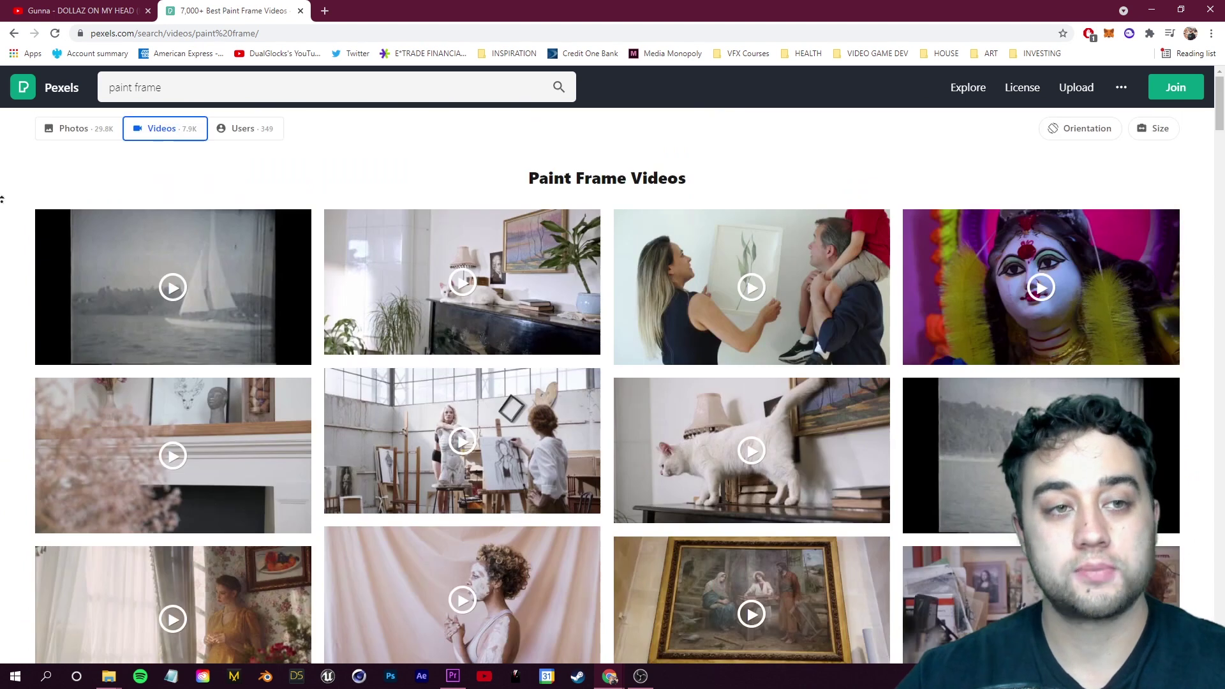
- Search the Pexels videos for museum painting and open the clip of the gold-framed painting
left_click(212, 79)
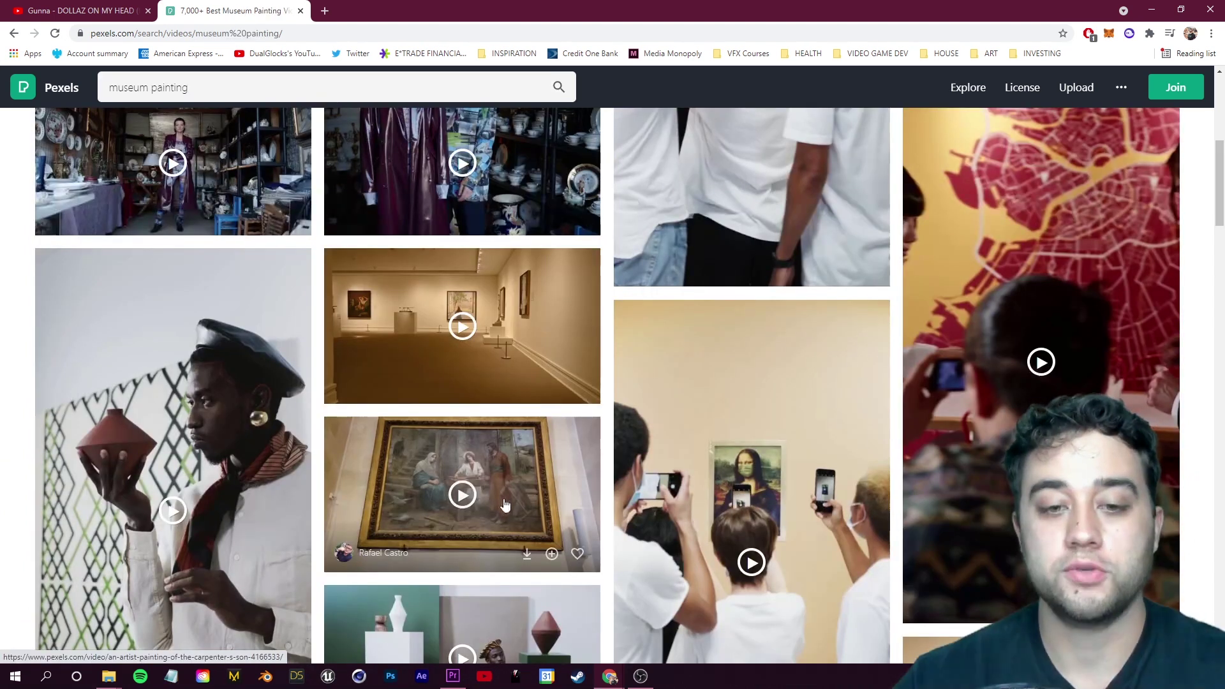
left_click(502, 501)
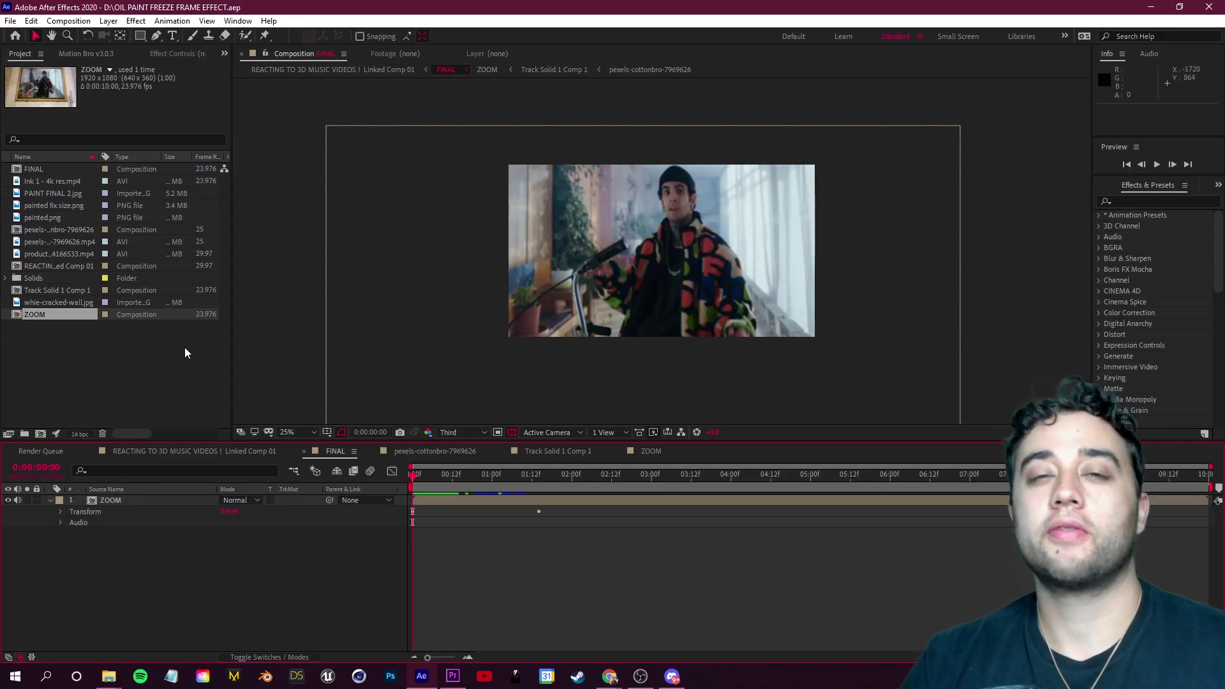
- Switch to After Effects, create a new composition named TUTORIAL and save the project
key("ctrl+n")
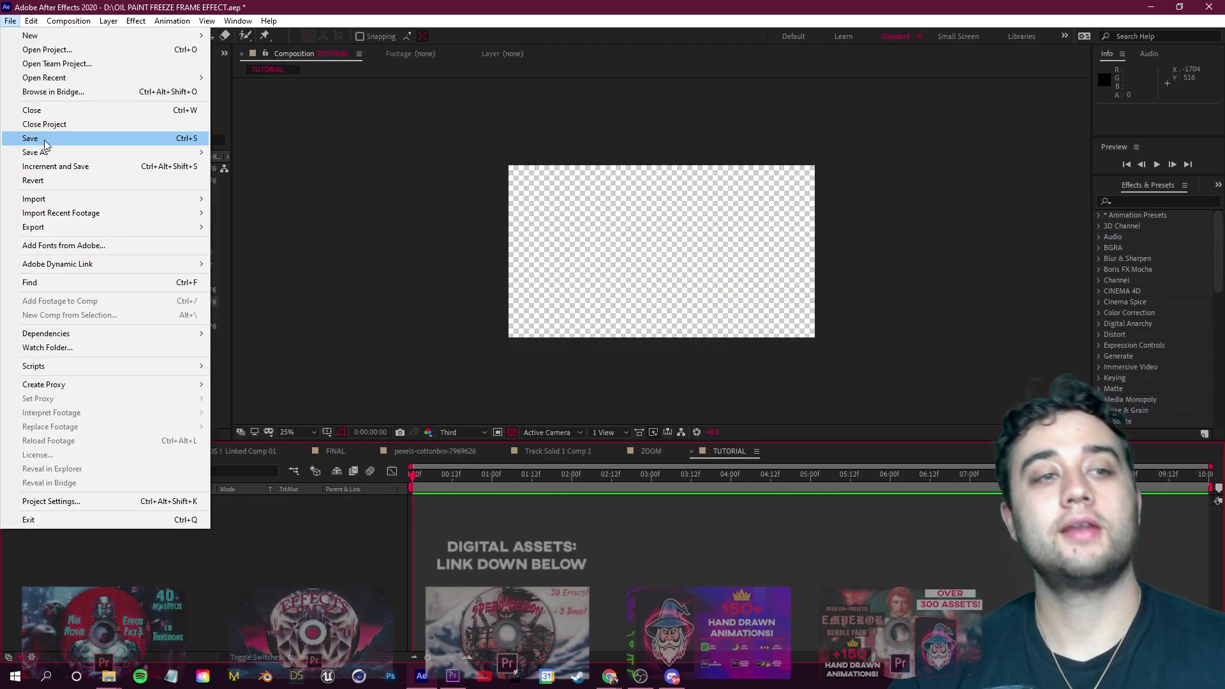
left_click(44, 140)
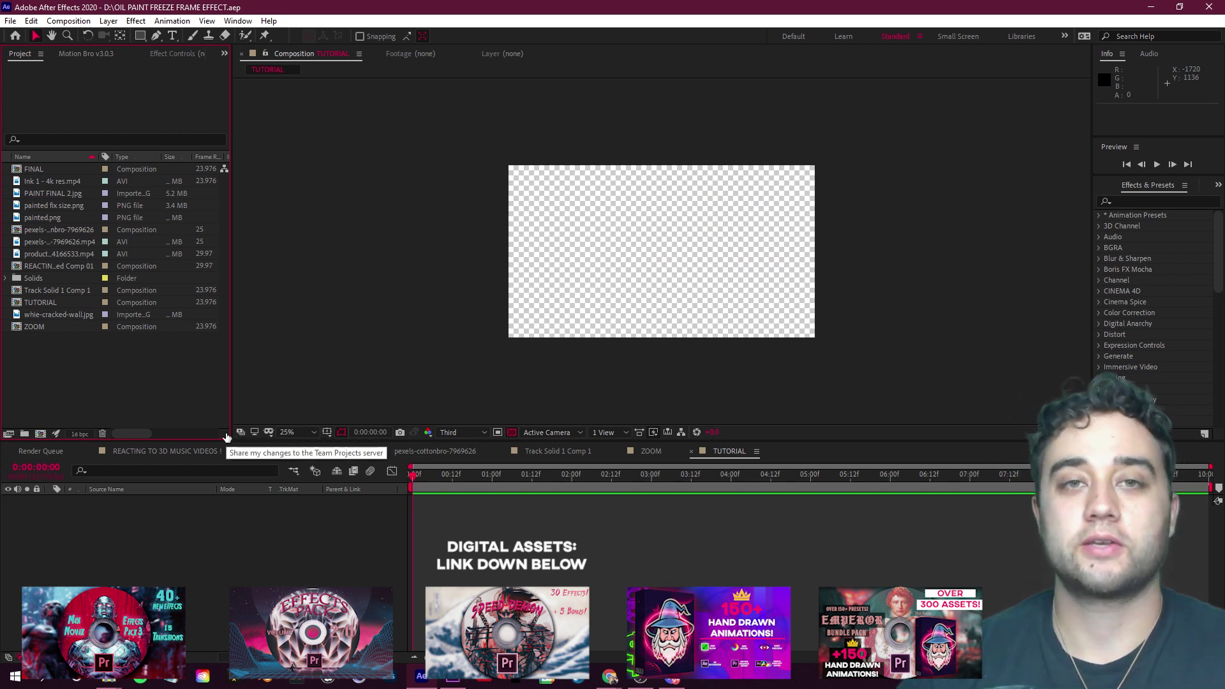
- Add production ID_4166533 and, above it, pexels-cottonbro-7969626 from the OIL PAINT FREEZE FRAME EFFECT folder to the TUTORIAL composition
left_click(56, 205)
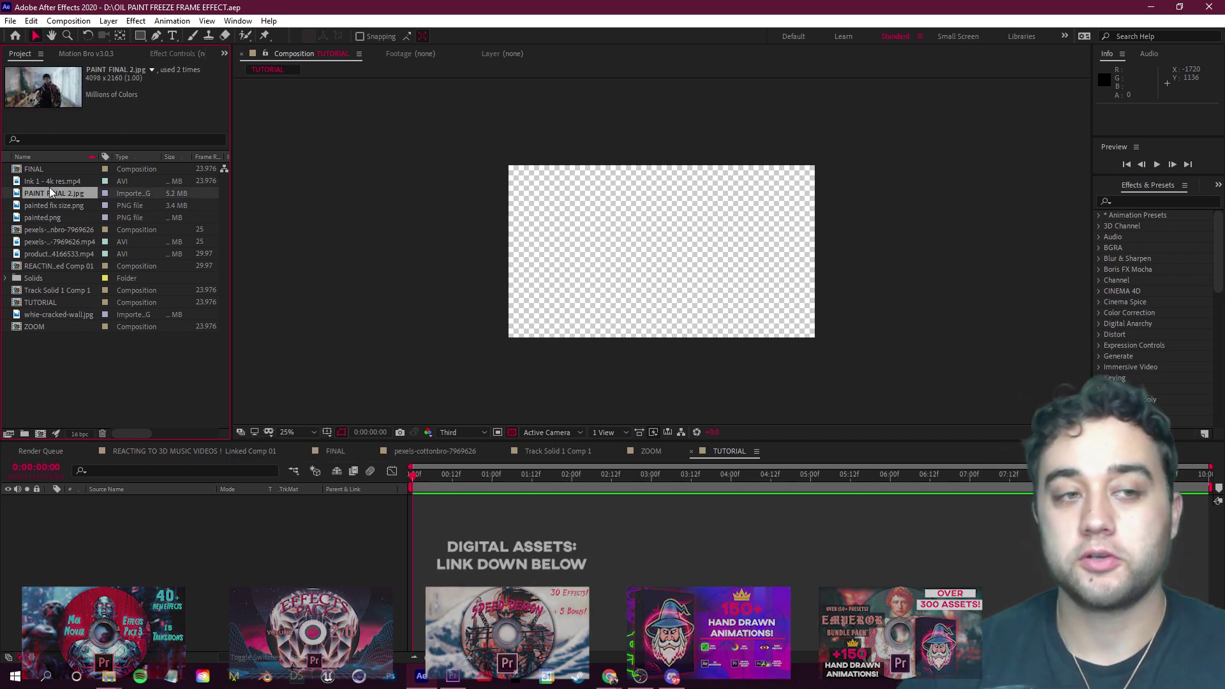
left_click(52, 254)
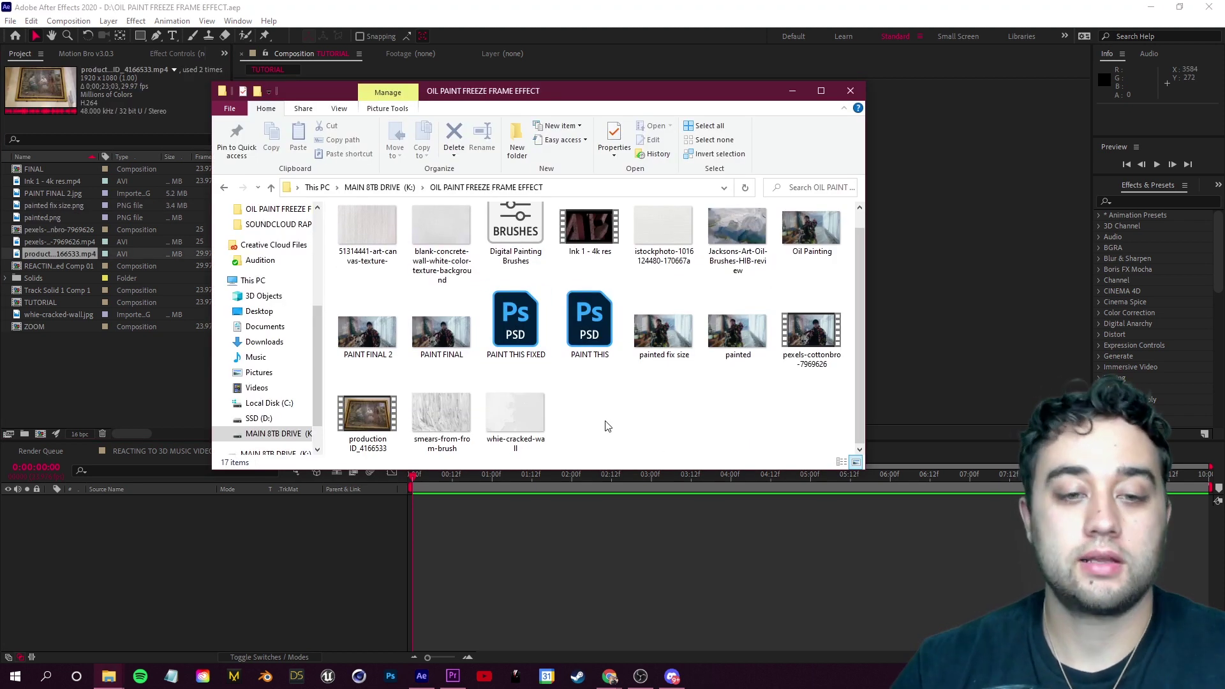
left_click_drag(368, 418, 200, 589)
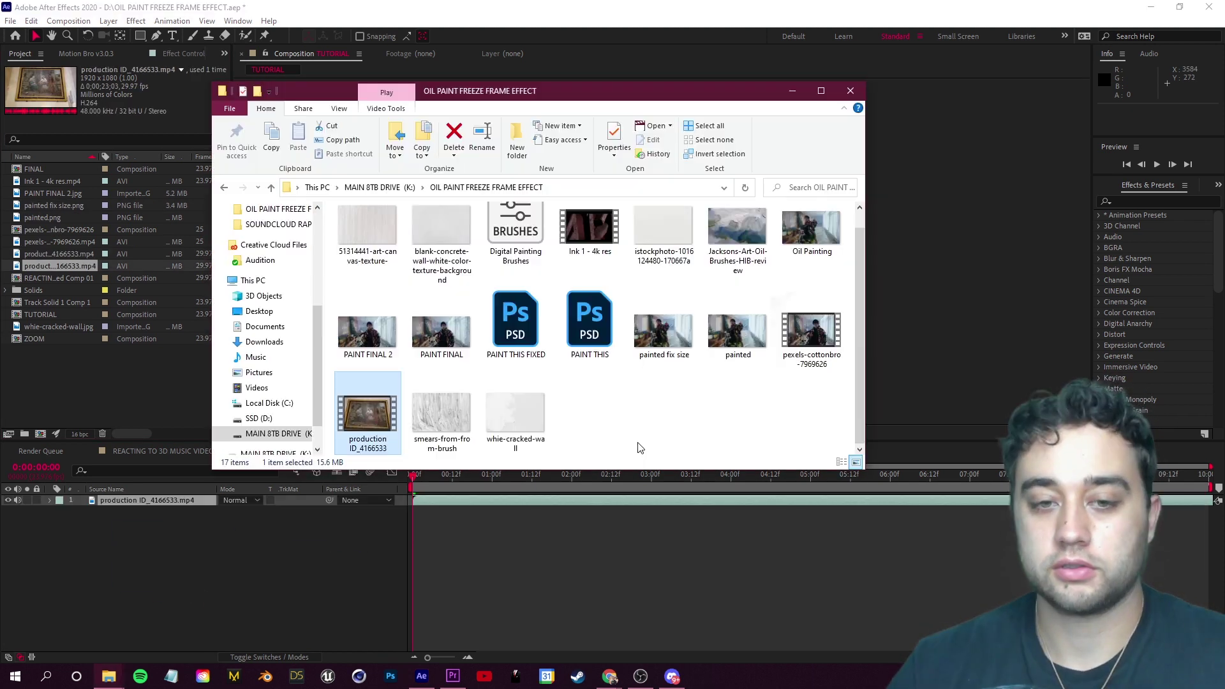
left_click_drag(811, 332, 141, 560)
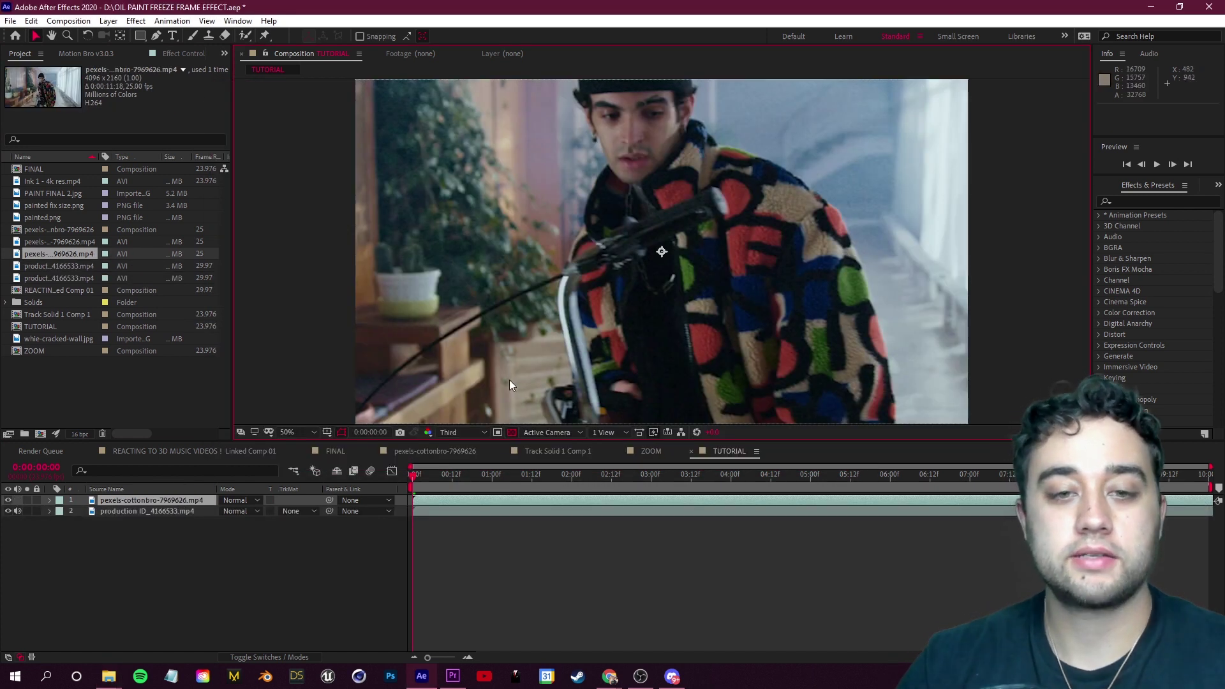
- Scale the pexels-cottonbro-7969626 layer to fit the composition frame
scroll(509, 381, "down", 2)
right_click(131, 500)
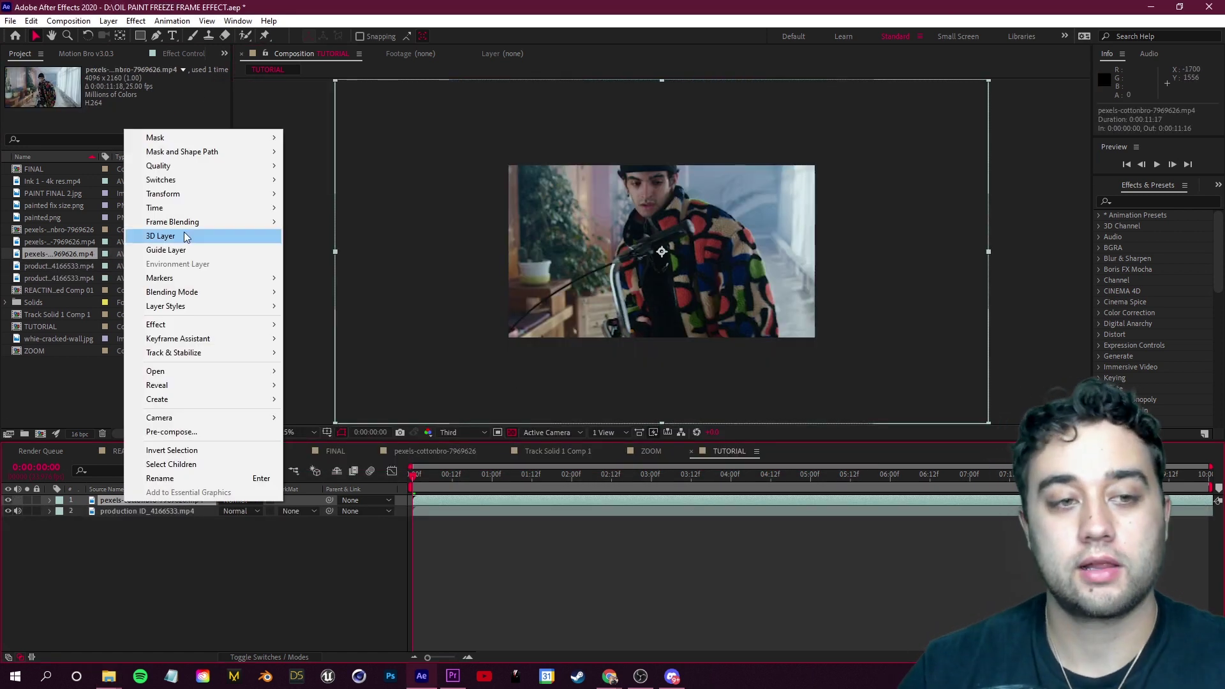
mouse_move(197, 194)
left_click(334, 390)
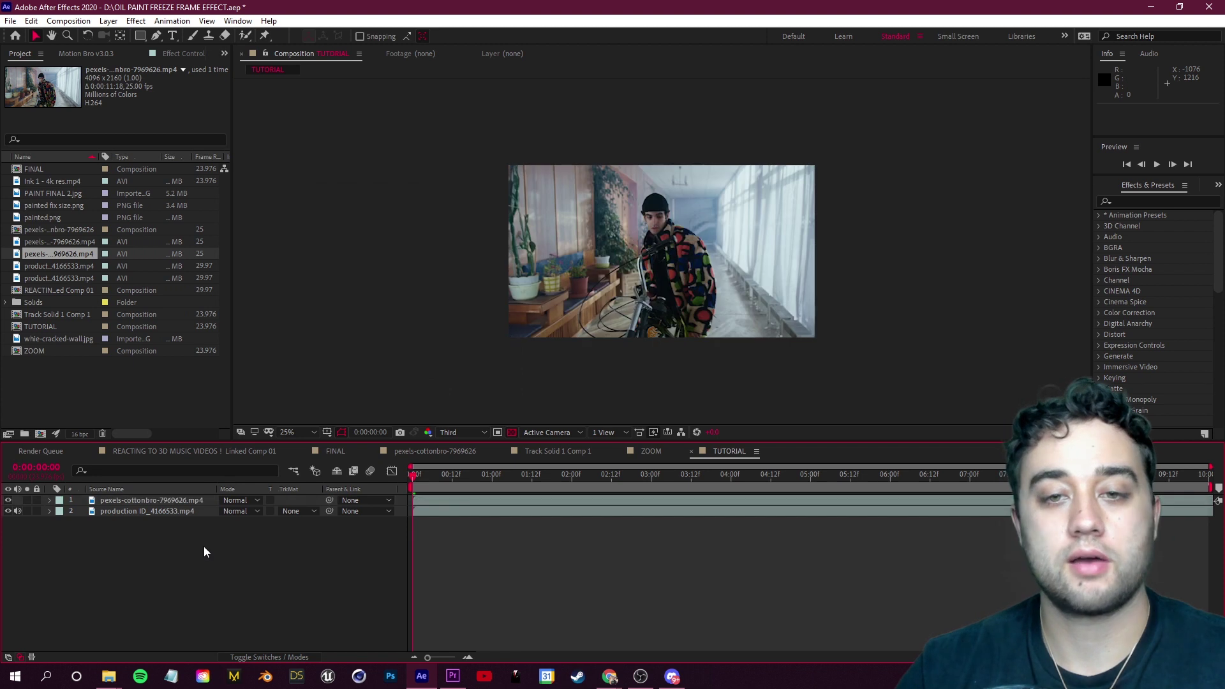
- Hide the pexels-cottonbro-7969626 layer and mute the painting footage's audio
left_click(8, 500)
left_click(147, 511)
left_click(375, 563)
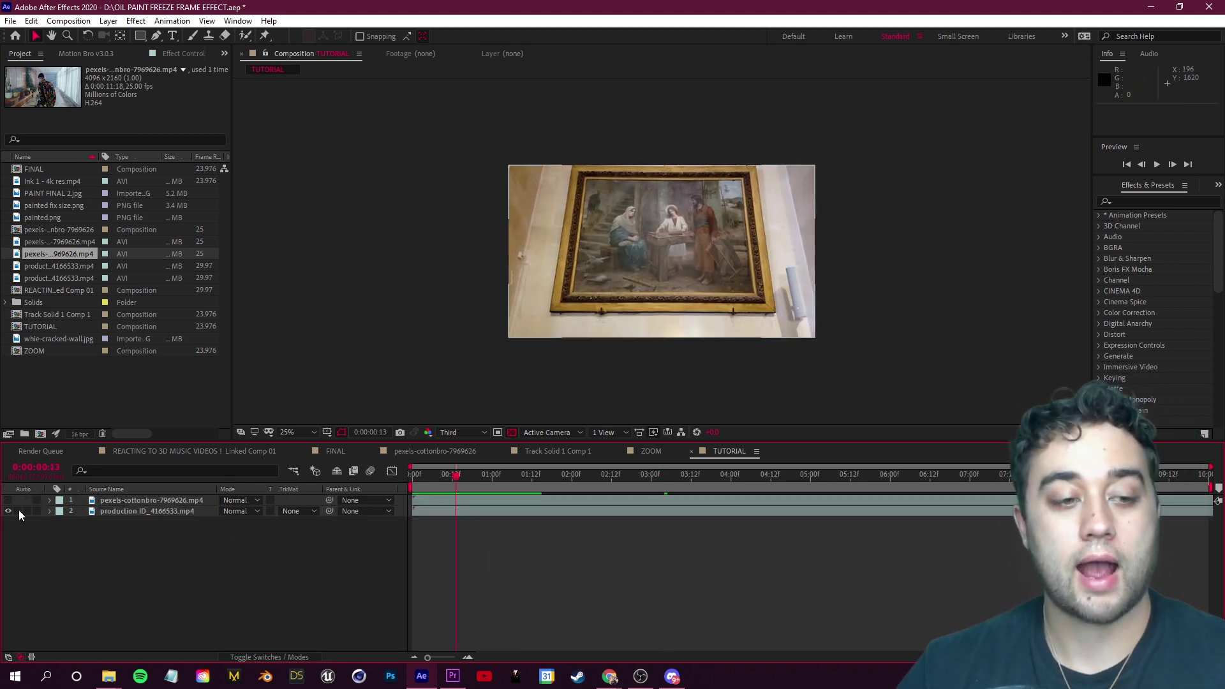
- Play back the painting footage from the start to check its camera movement
key("space")
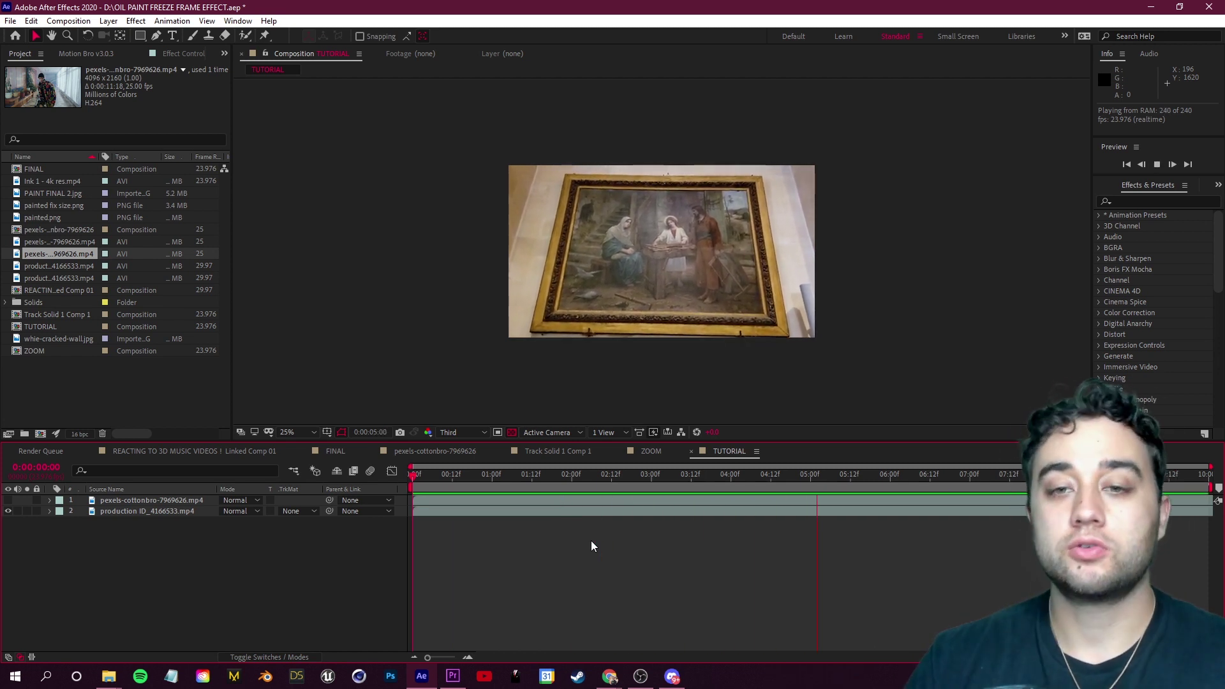
left_click_drag(868, 478, 12, 503)
left_click(11, 500)
left_click(11, 500)
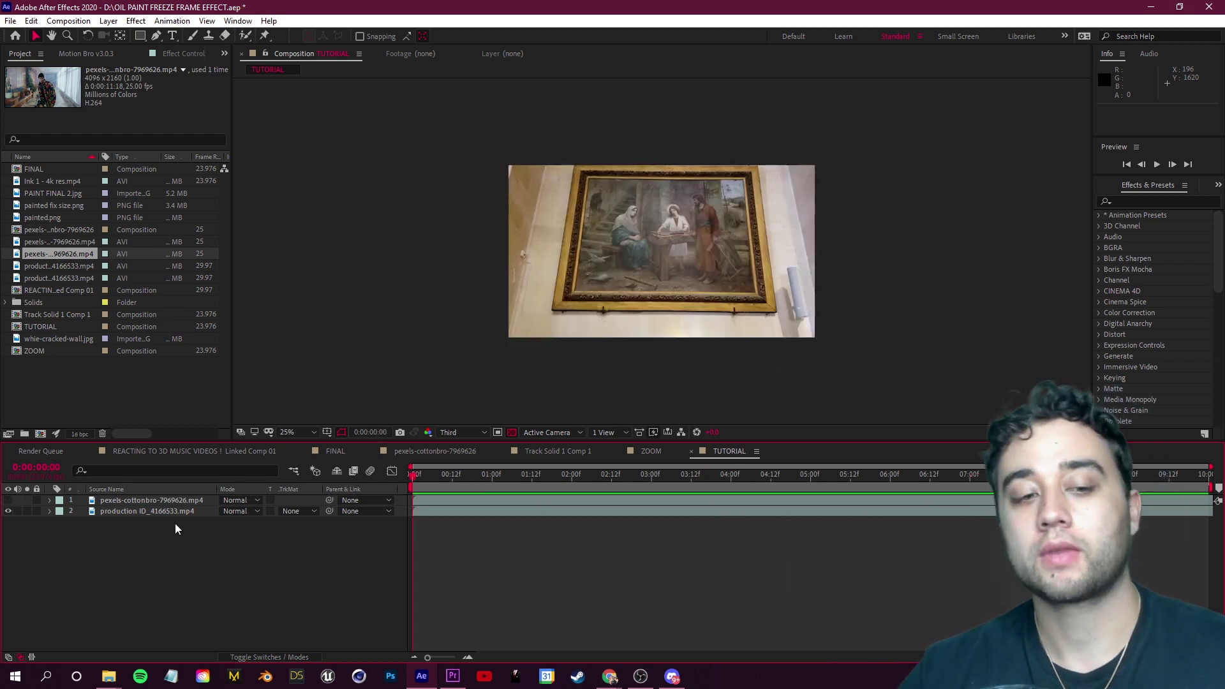
- Rename the painting footage layer as frame and the pexels-cottonbro layer as 1
right_click(115, 512)
left_click(140, 502)
key("BackSpace")
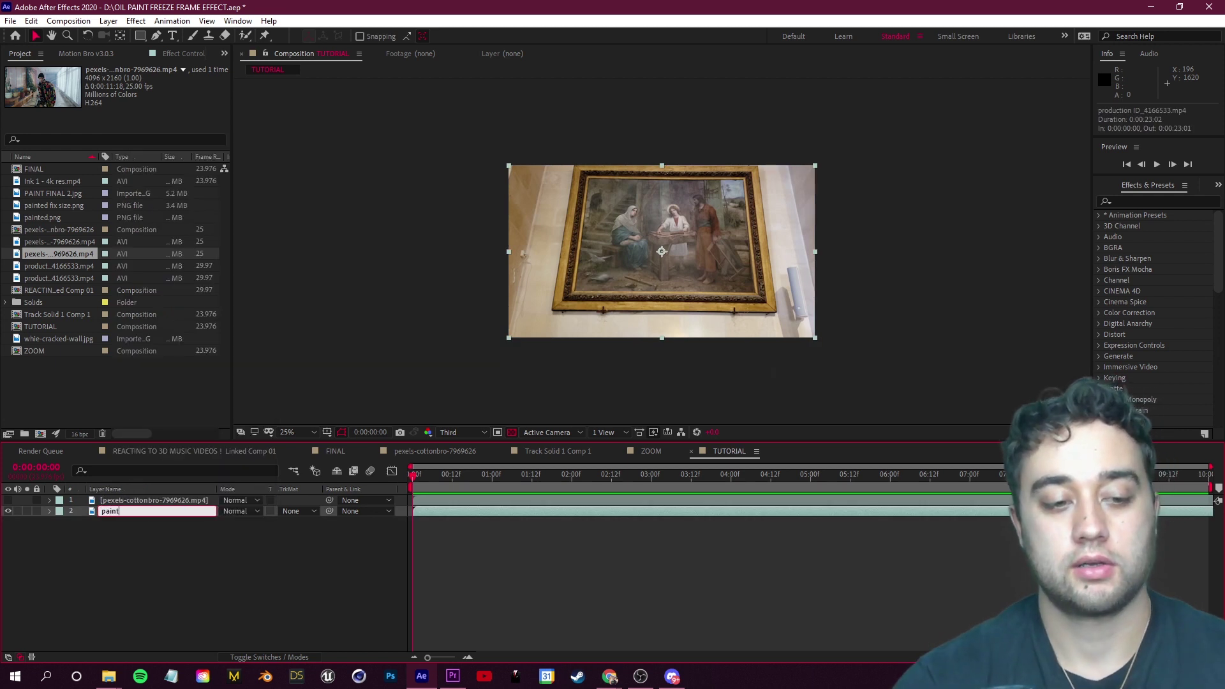
type("frame")
key("Return")
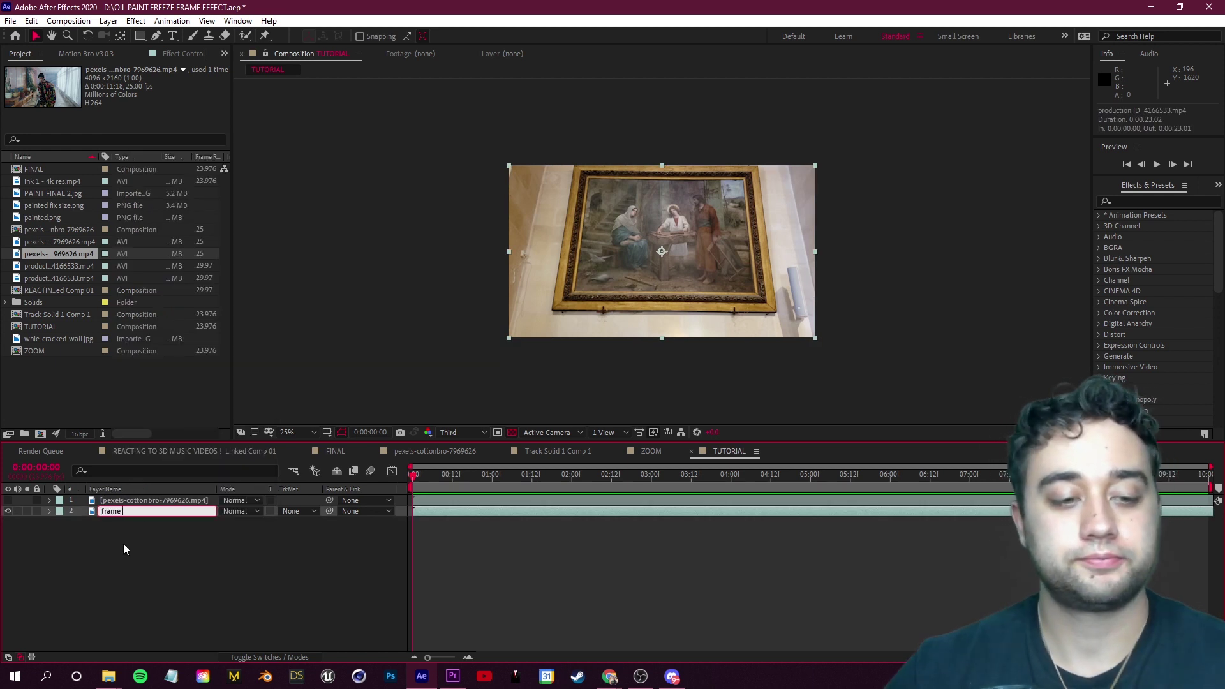
- Run Track Camera on the frame layer and scrub through the footage to check the track points
right_click(110, 511)
mouse_move(194, 362)
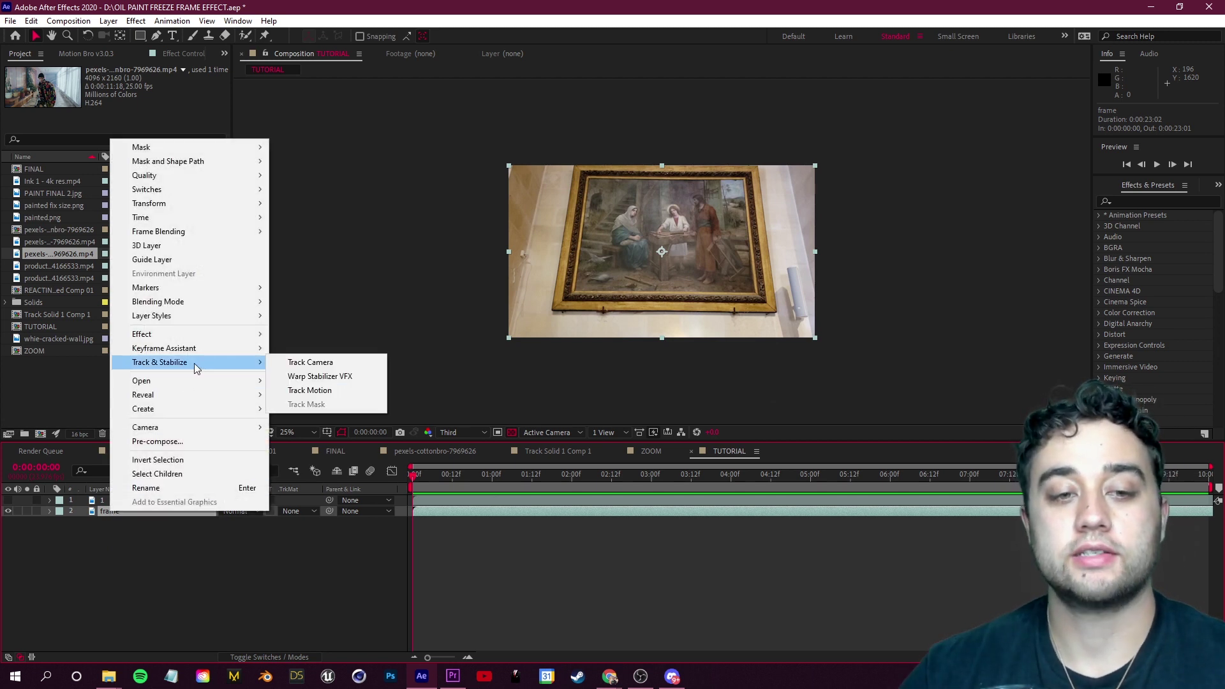
left_click(331, 362)
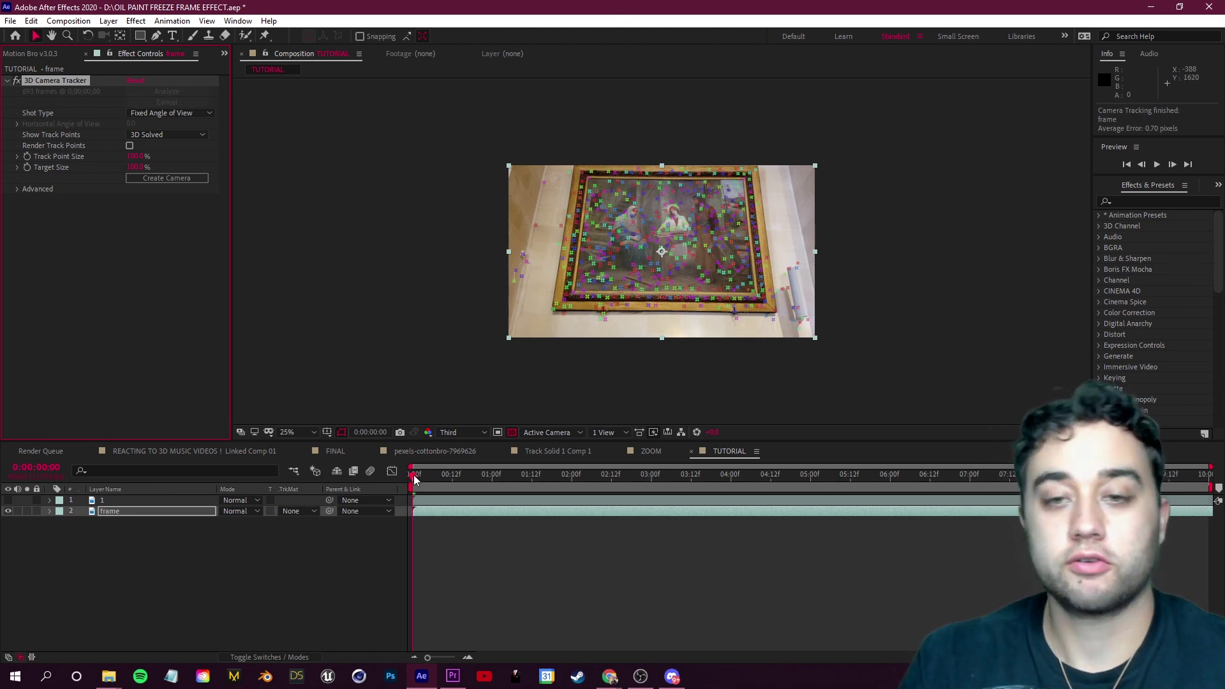
left_click_drag(413, 480, 960, 498)
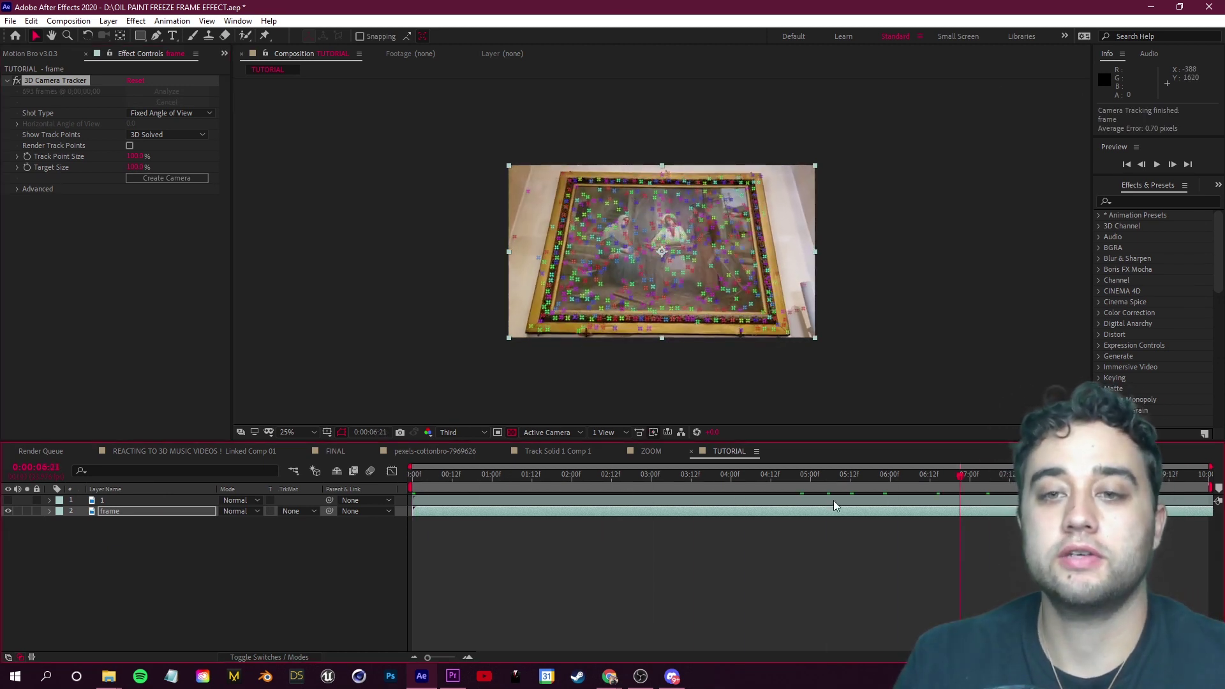
key("Home")
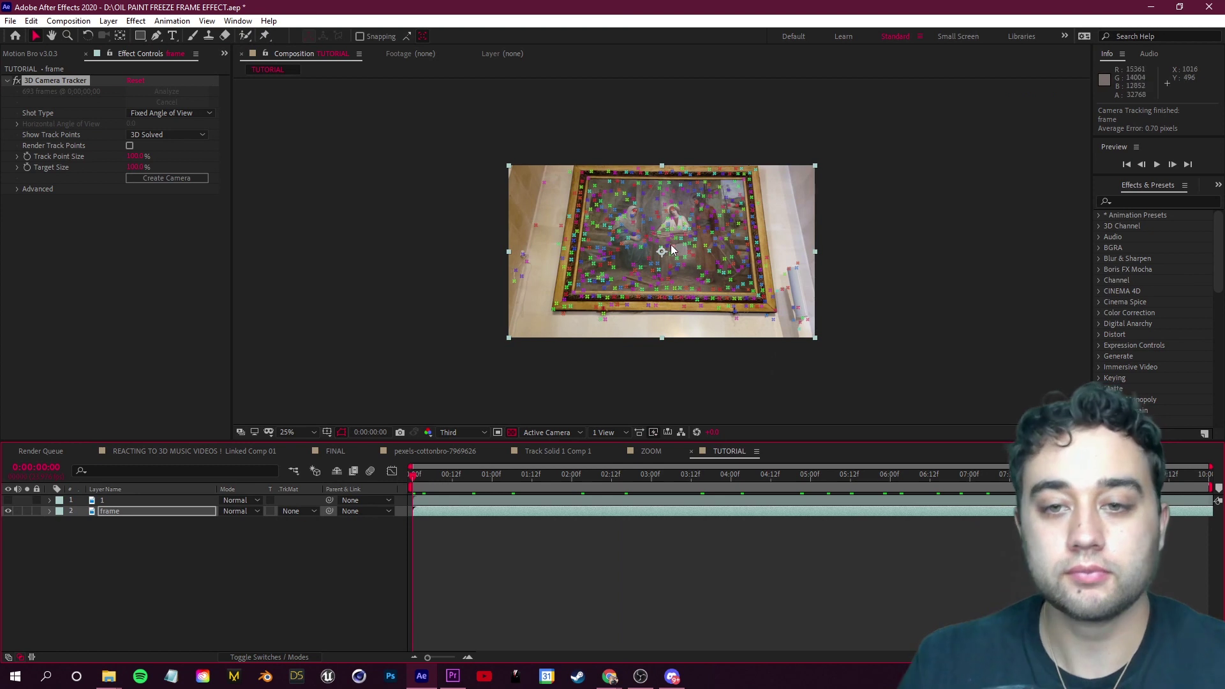
- Create a solid and camera from a track point in the upper middle of the painting
key("period")
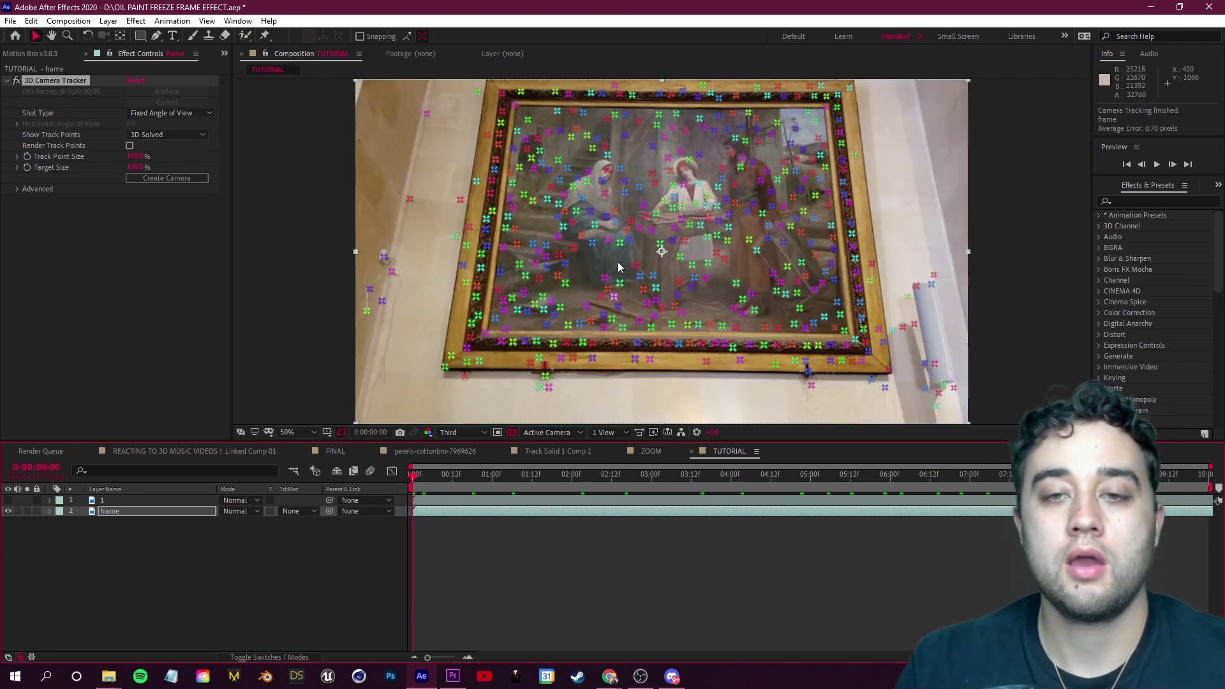
right_click(691, 185)
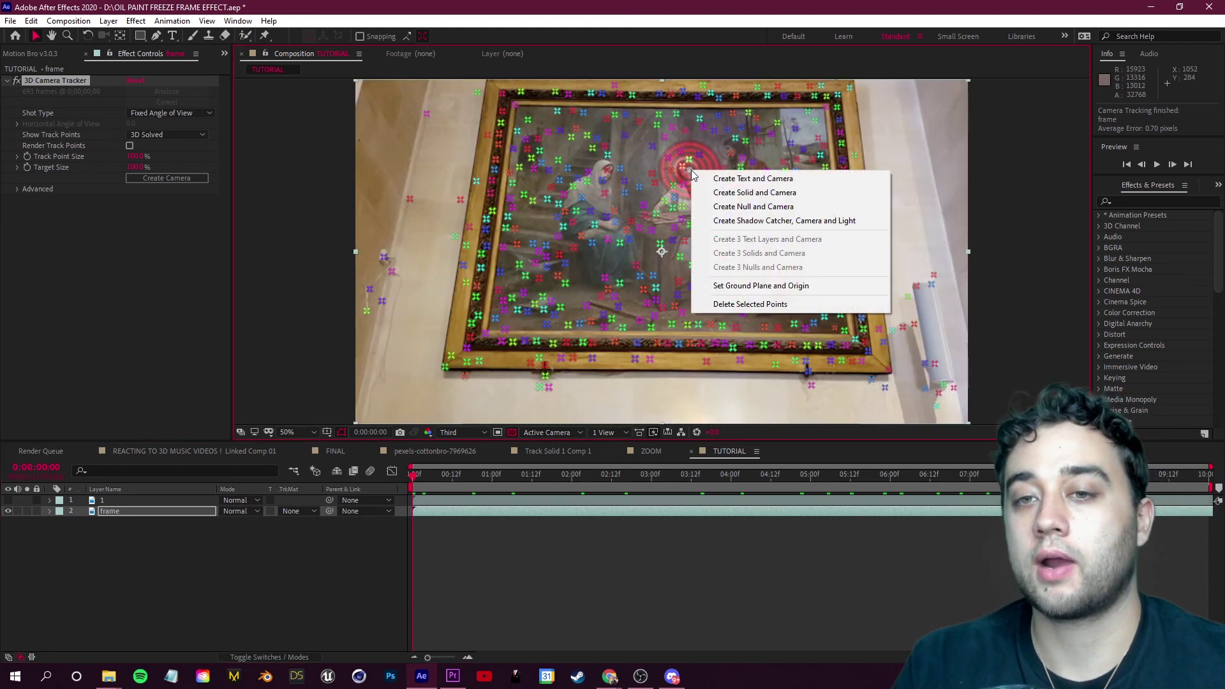
left_click(740, 201)
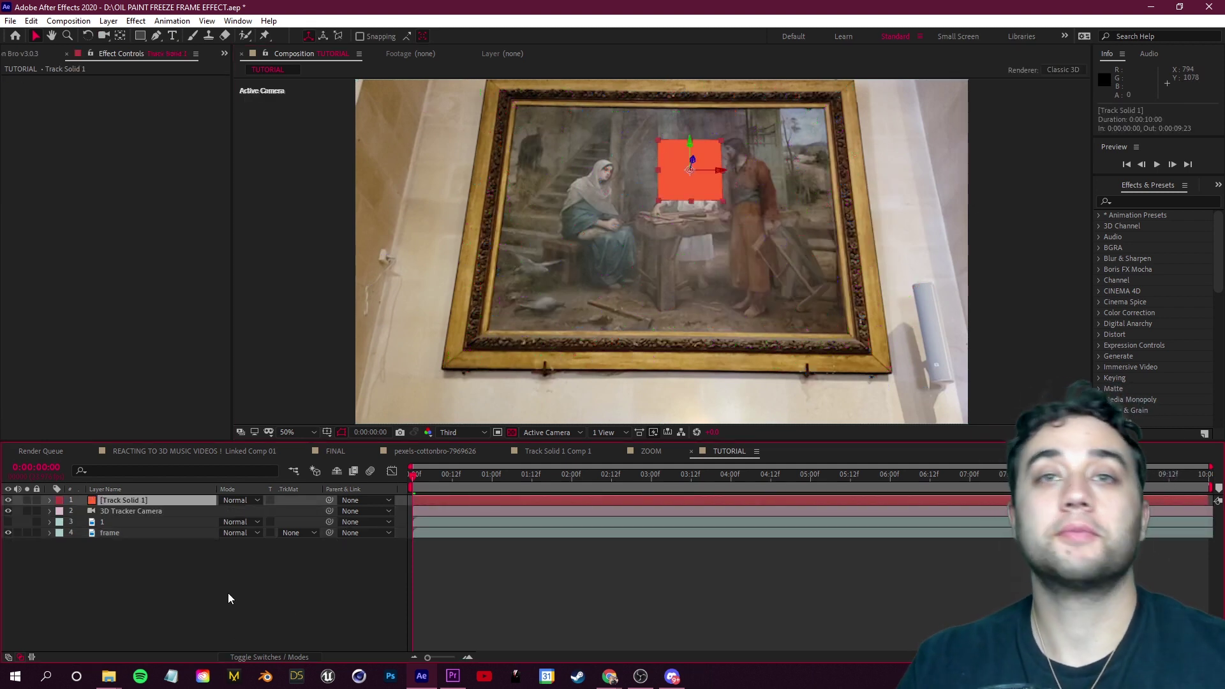
- Enlarge the track solid uniformly over the painting and play back how well it follows the camera motion
key("s")
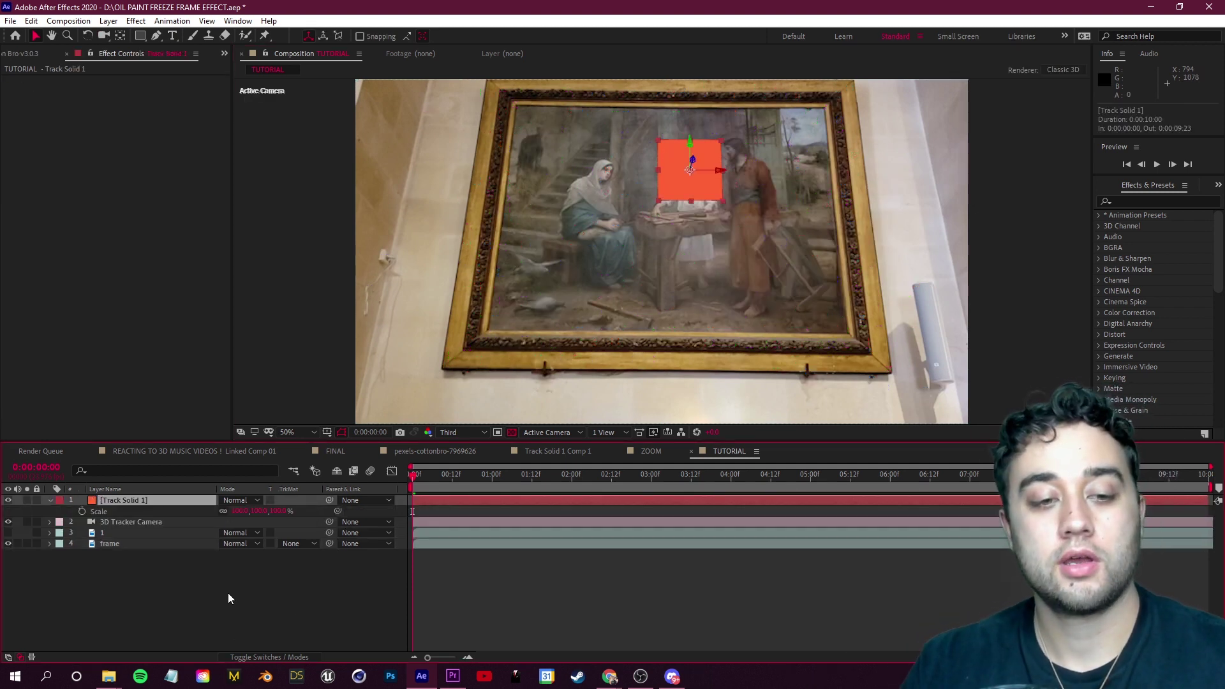
left_click_drag(241, 511, 332, 511)
key("comma")
key("space")
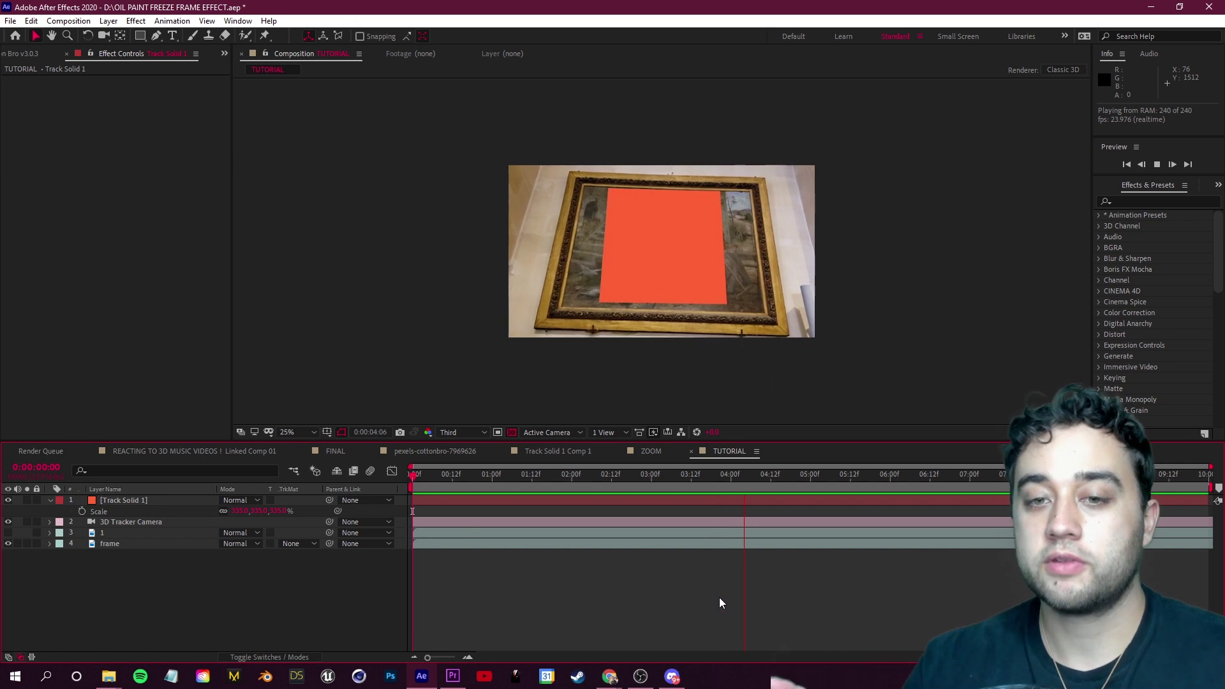
key("slash")
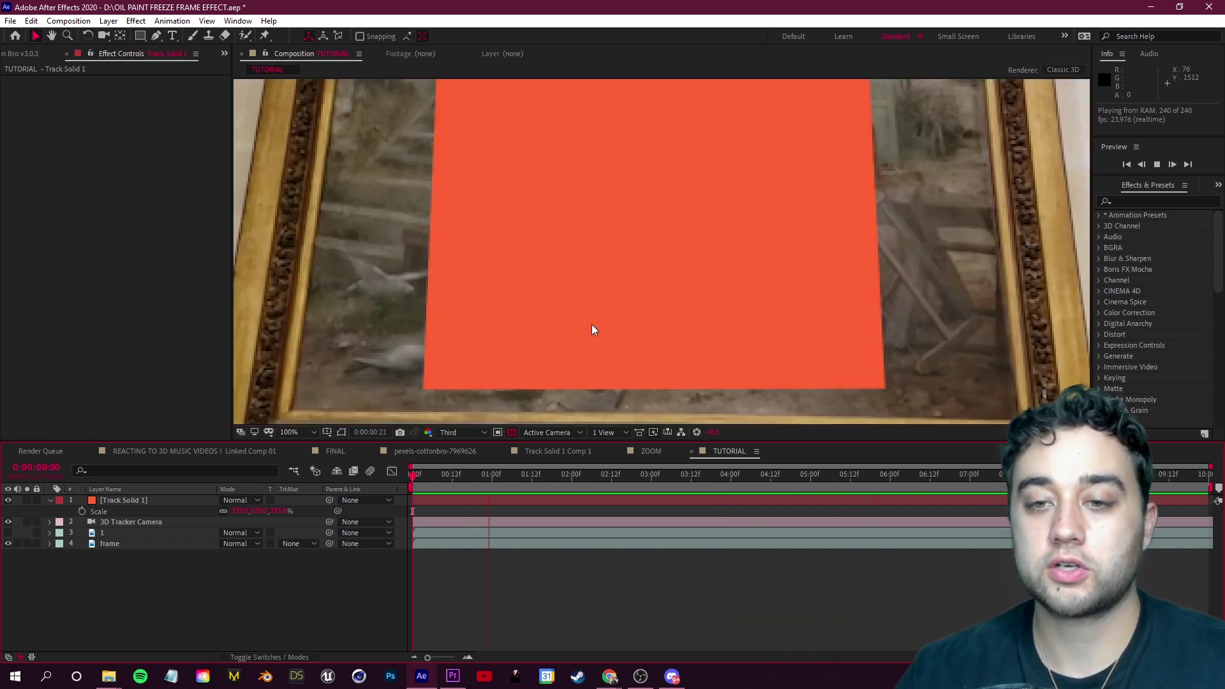
key("shift+slash")
key("space")
left_click_drag(647, 511, 409, 492)
- Try a different orientation for the track solid and undo the change
left_click(50, 500)
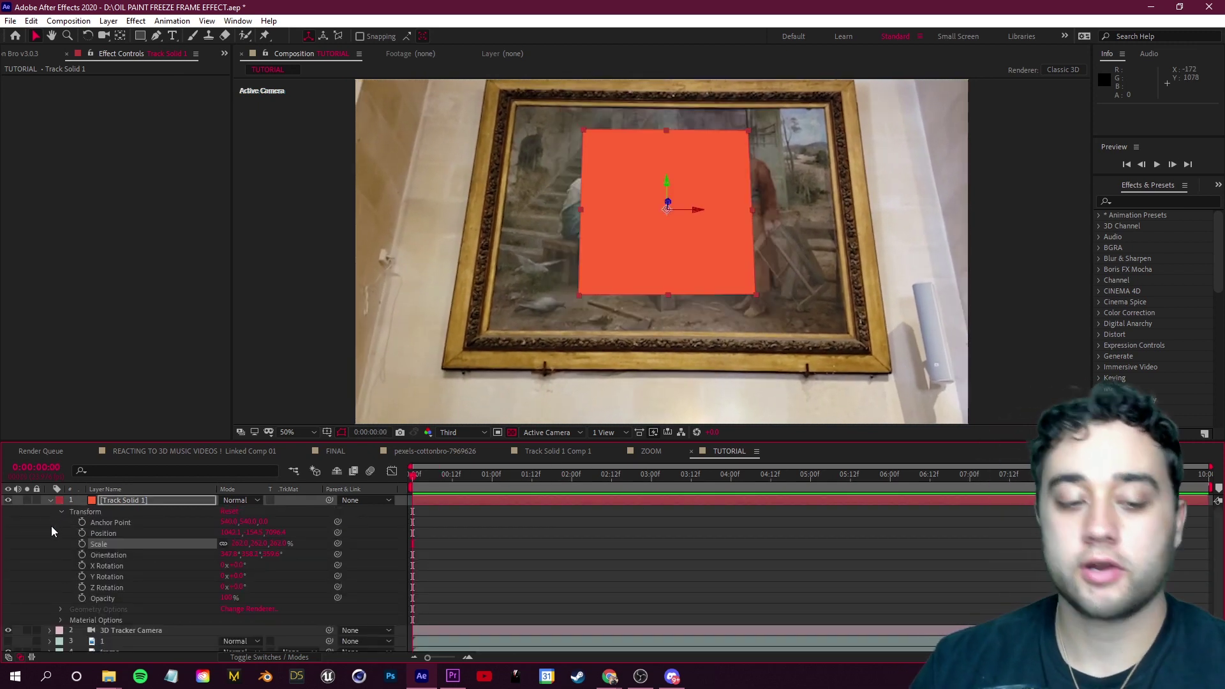
left_click(281, 543)
mouse_move(252, 557)
left_mouse_down()
mouse_move(276, 568)
mouse_move(280, 550)
mouse_move(236, 556)
mouse_move(274, 553)
mouse_move(252, 552)
left_mouse_up()
key("ctrl+z")
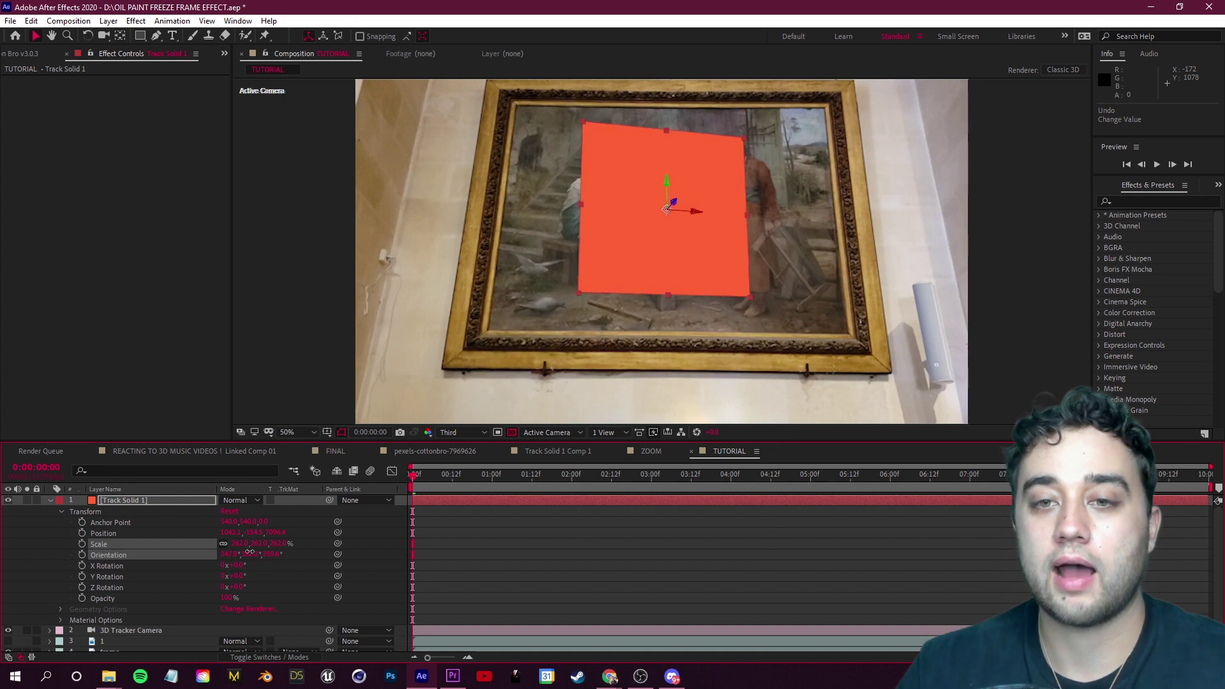
key("comma")
left_click(50, 501)
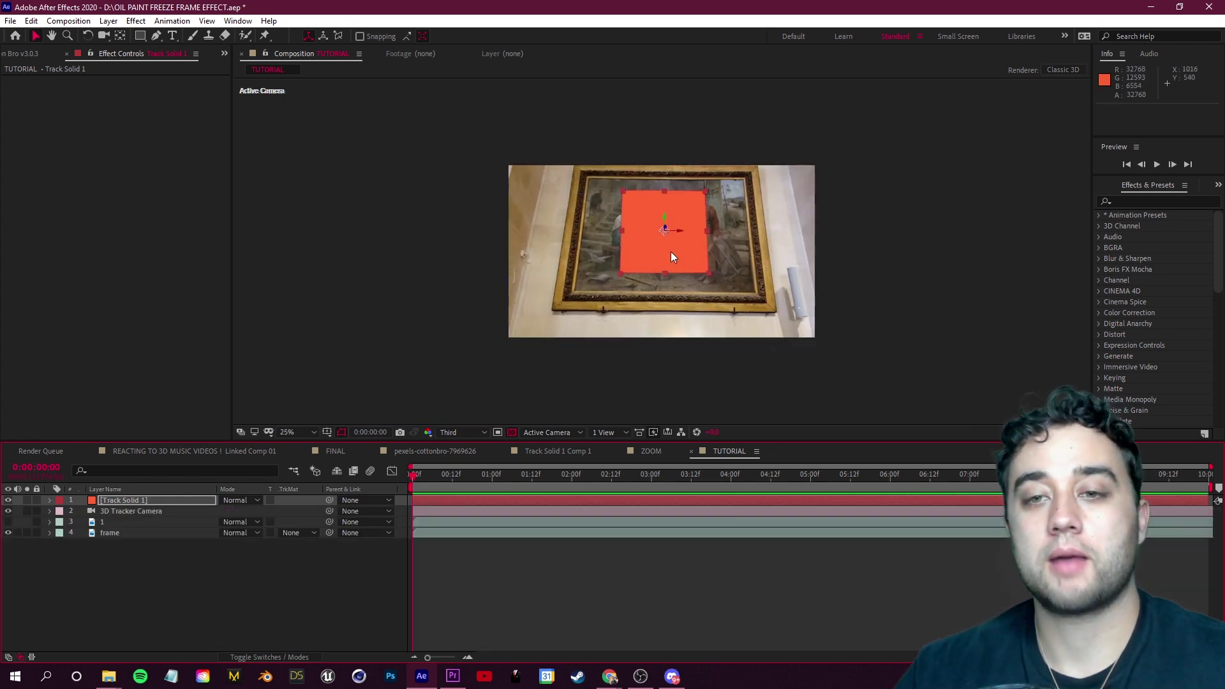
- Stretch the track solid to about 512% width and taller to cover the painting inside the frame, save, and preview the result
left_click_drag(707, 232, 747, 239)
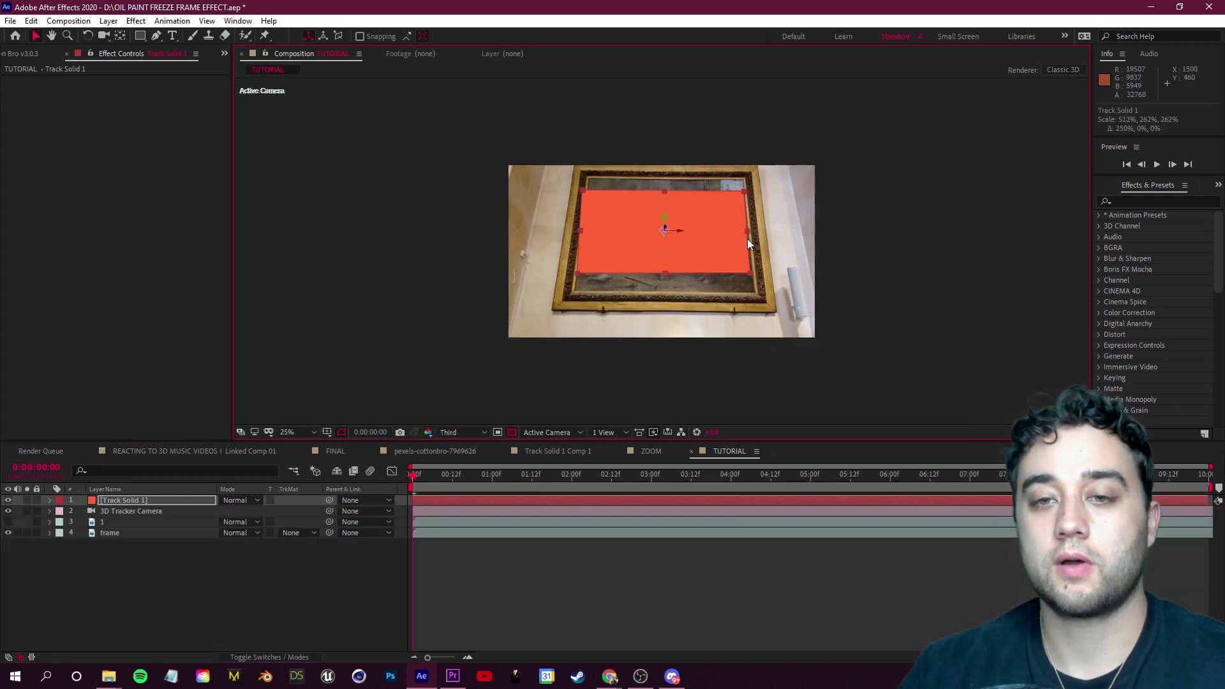
left_click_drag(664, 190, 667, 179)
left_click_drag(665, 222, 663, 224)
key("ctrl+s")
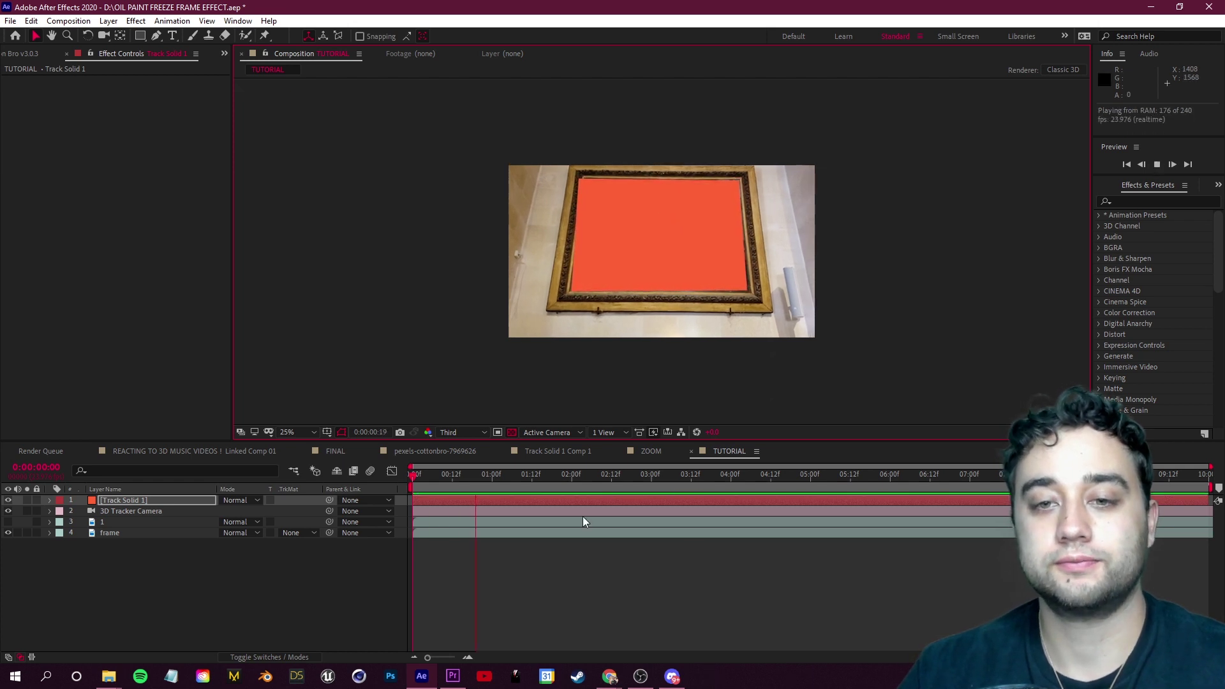
left_click(557, 572)
- Pre-compose the track solid as PAINTING IN FRAME, leaving all attributes in TUTORIAL, and open the new composition
right_click(111, 498)
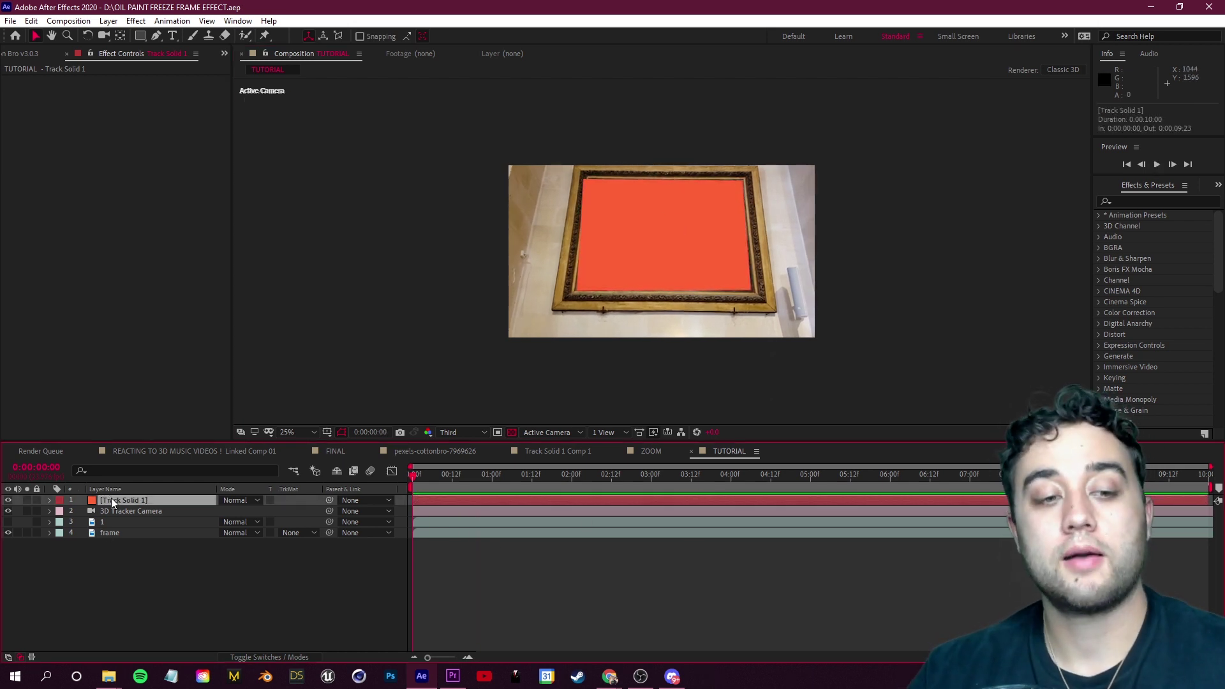
key("Escape")
key("ctrl+shift+c")
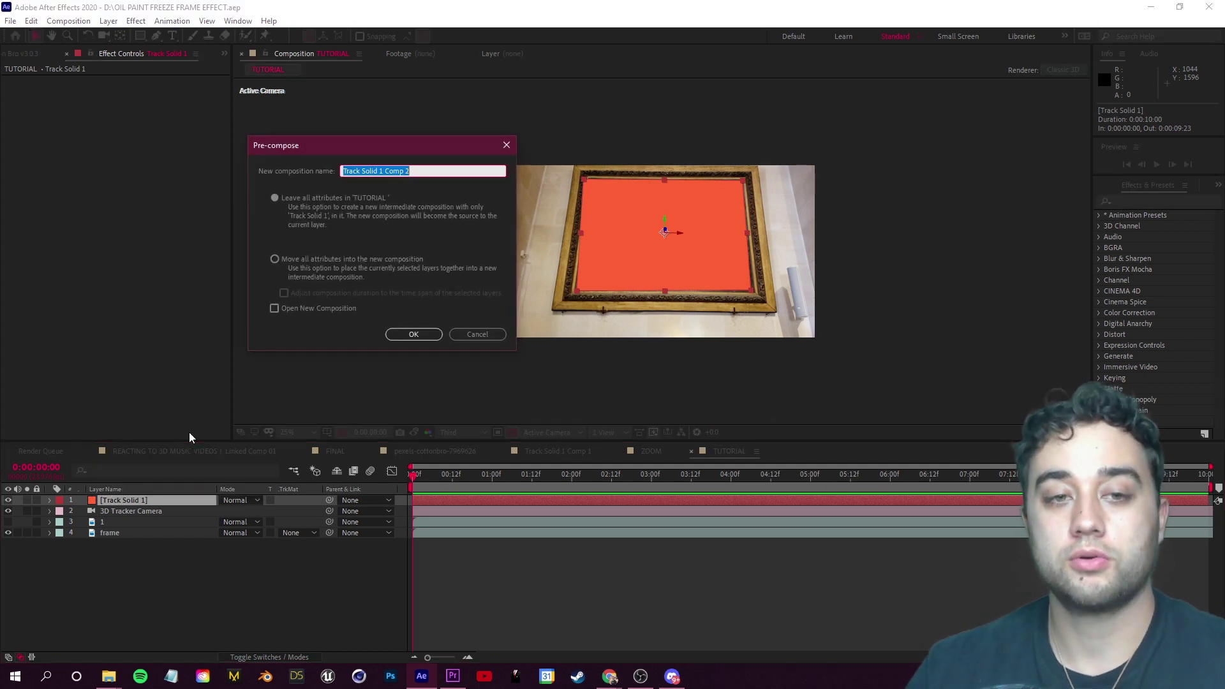
type("PAINT")
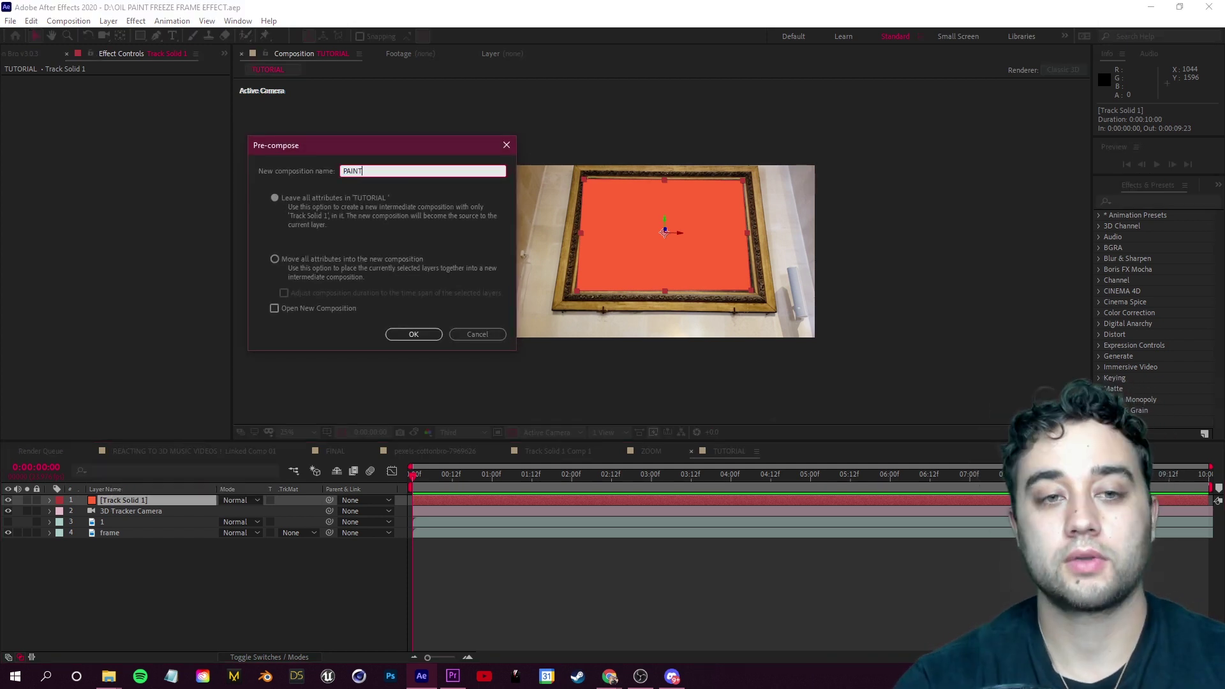
type("ING IN FRAME")
key("Return")
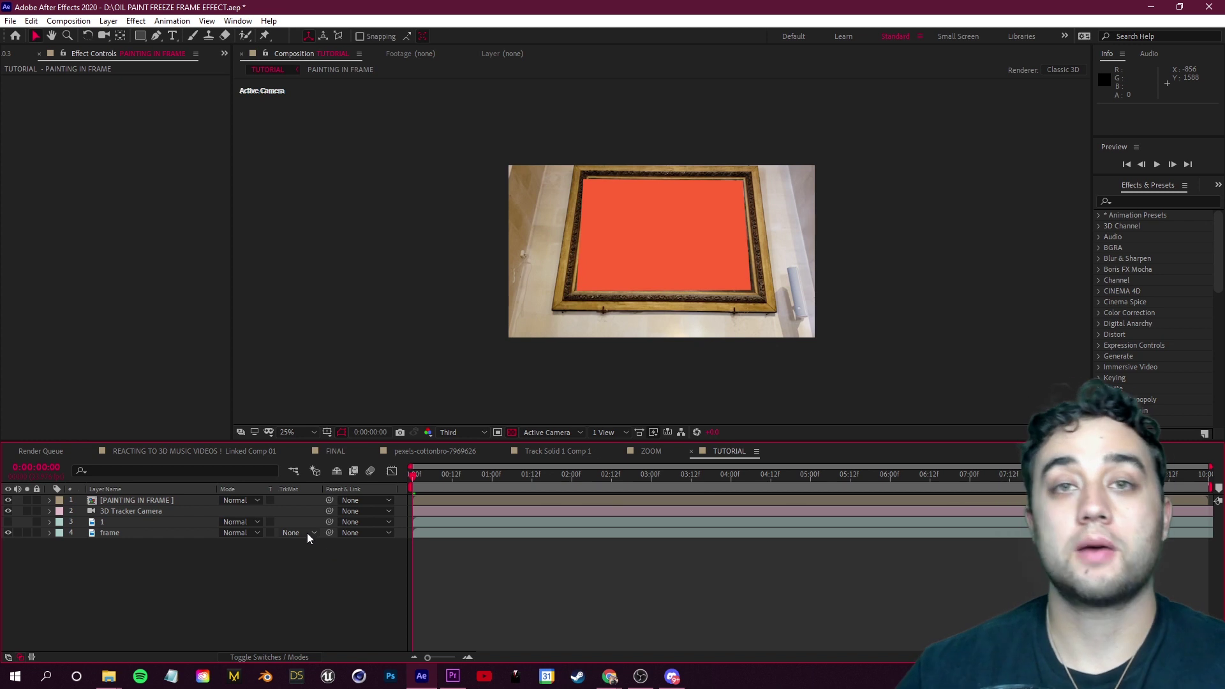
double_click(146, 503)
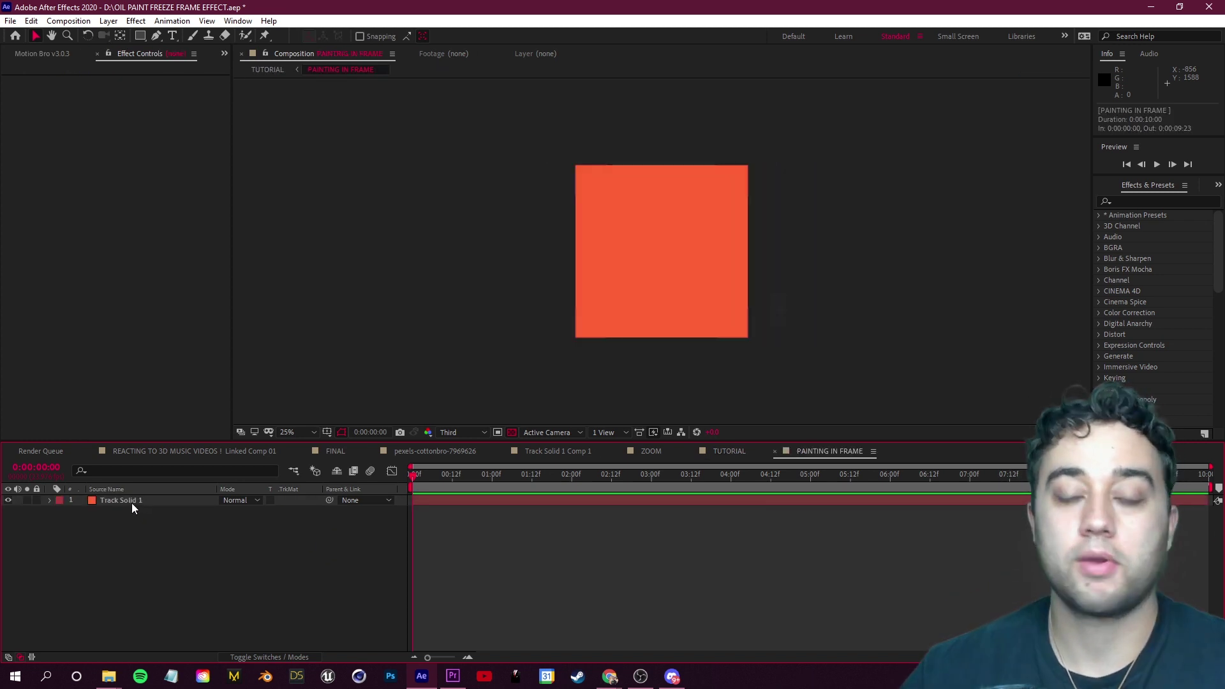
- Delete the track solid from PAINTING IN FRAME and replace it with footage layer 1 cut from TUTORIAL
left_click(132, 501)
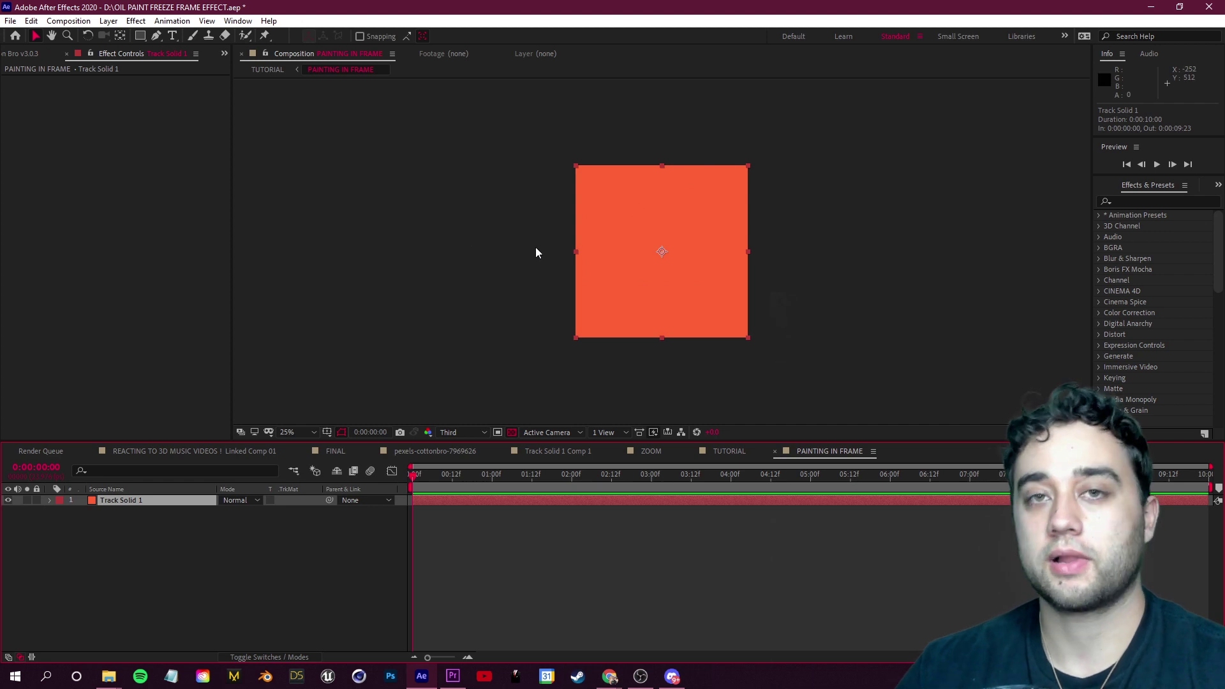
key("Delete")
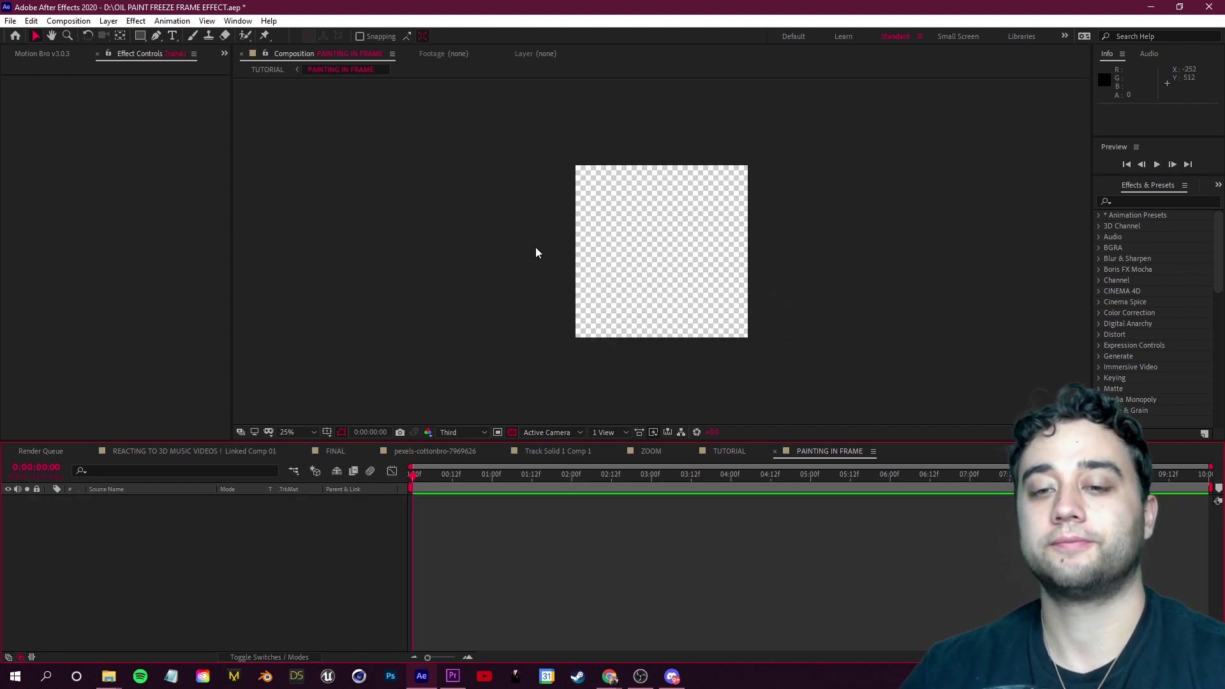
left_click(726, 451)
left_click(121, 522)
left_click(8, 522)
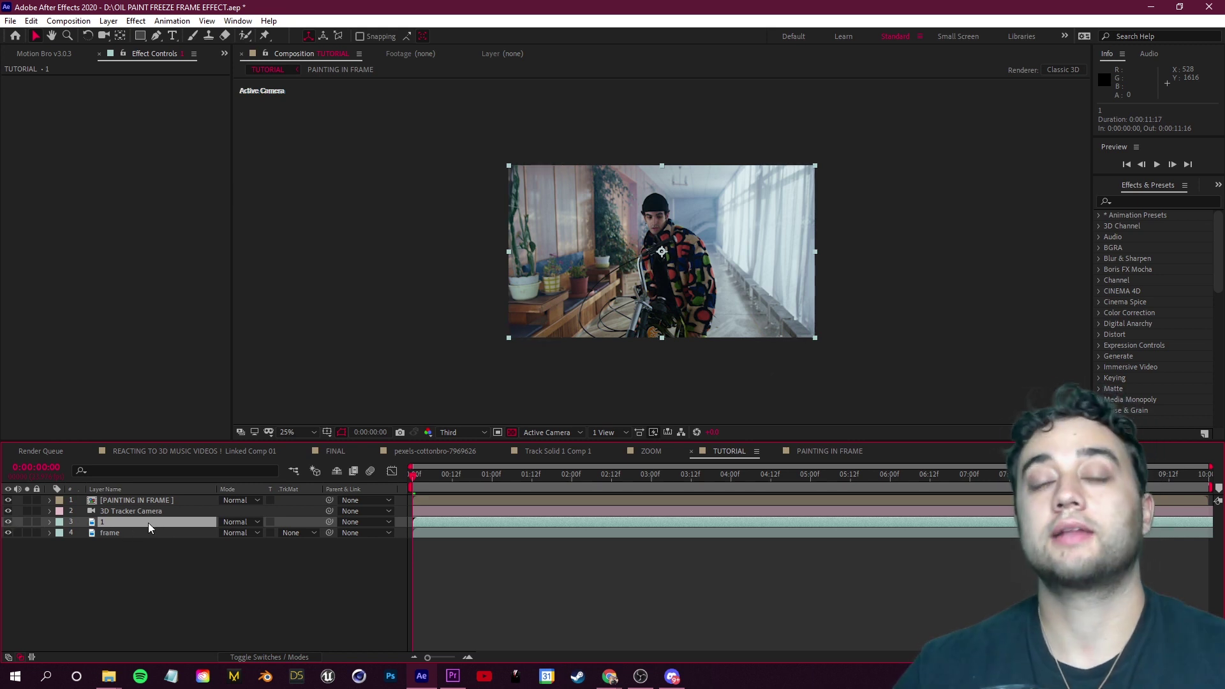
key("ctrl+x")
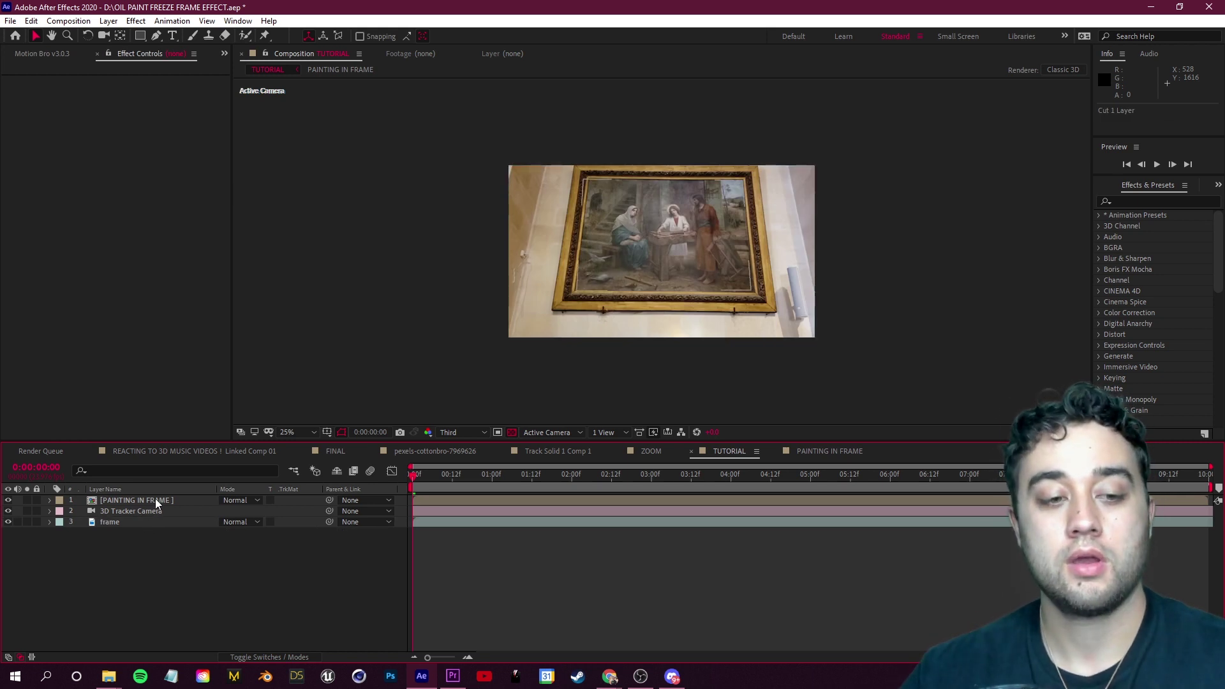
left_click(152, 500)
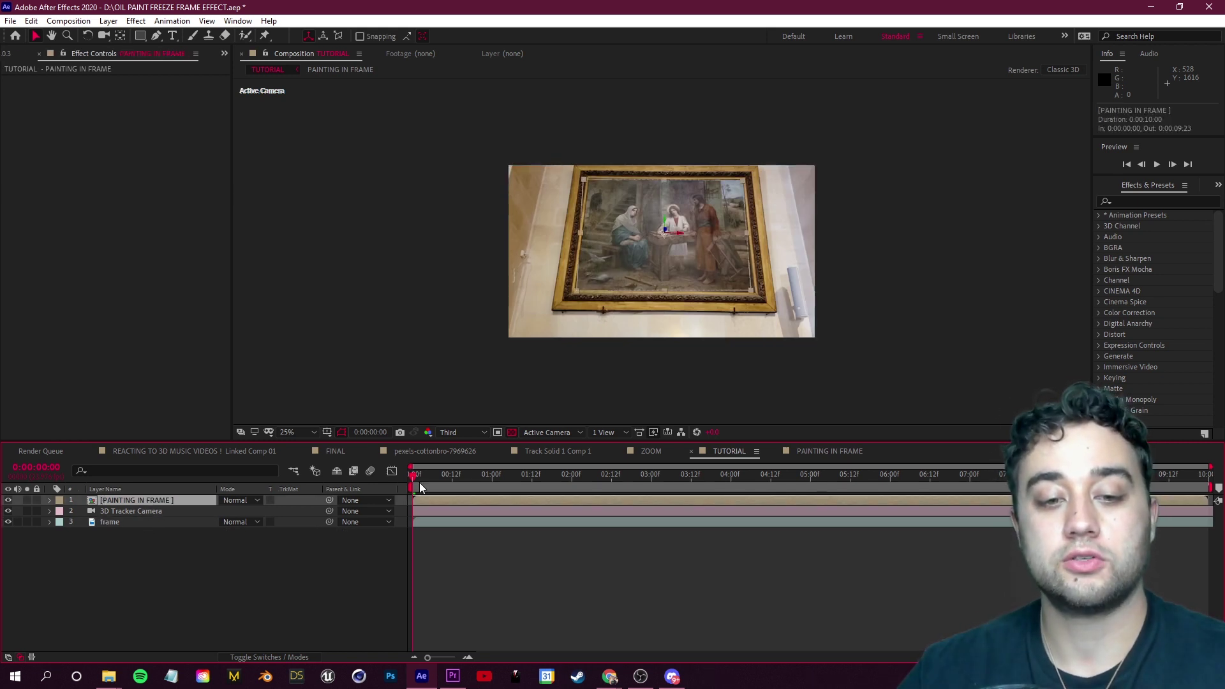
double_click(131, 503)
key("ctrl+v")
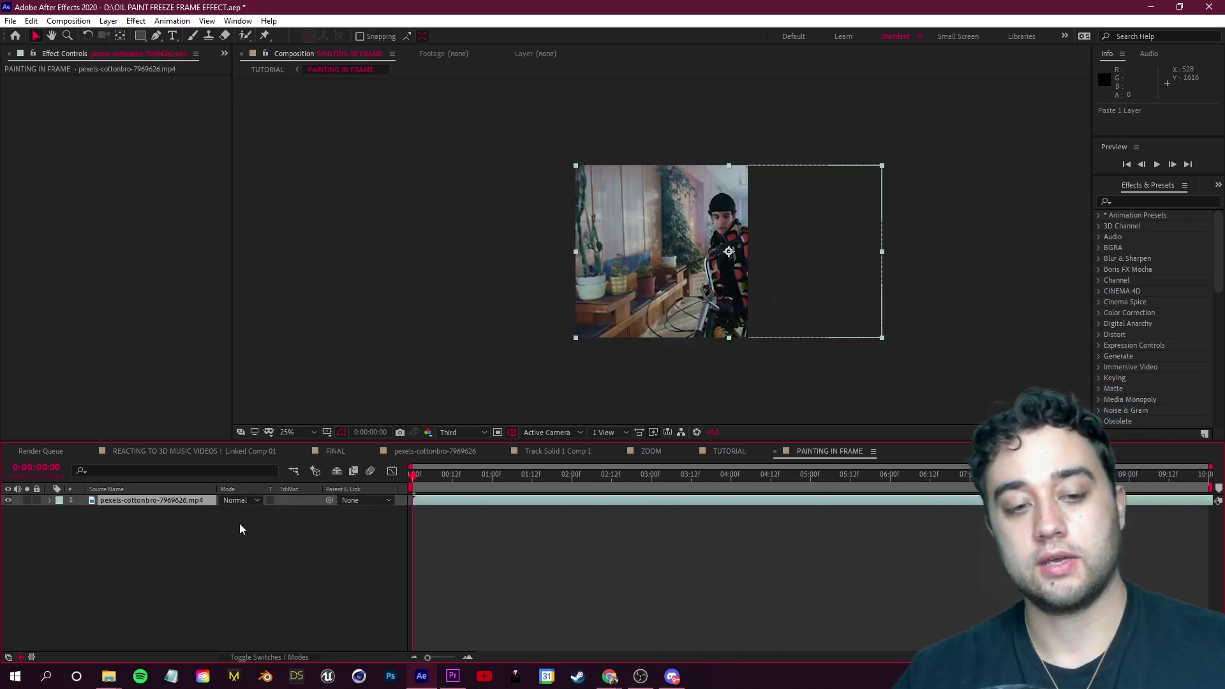
- Reposition the pasted footage so the man is centred in the square composition, and check its framing over time
left_click(309, 538)
left_click(161, 502)
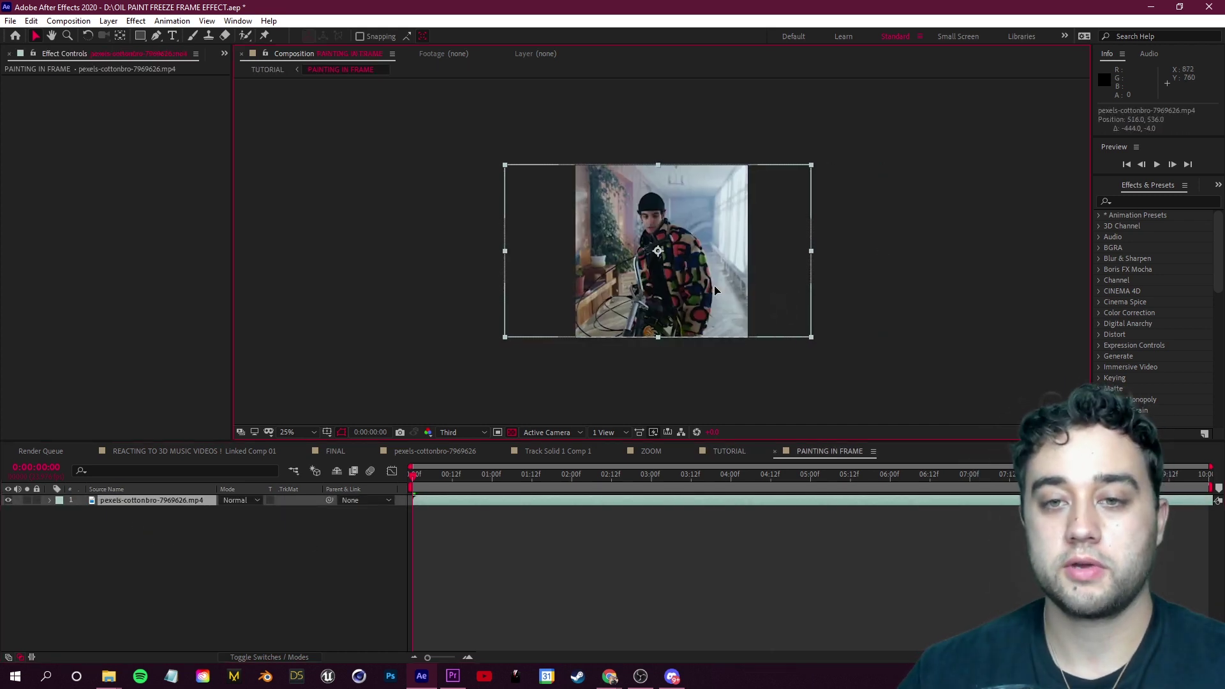
left_click(633, 515)
left_click(613, 500)
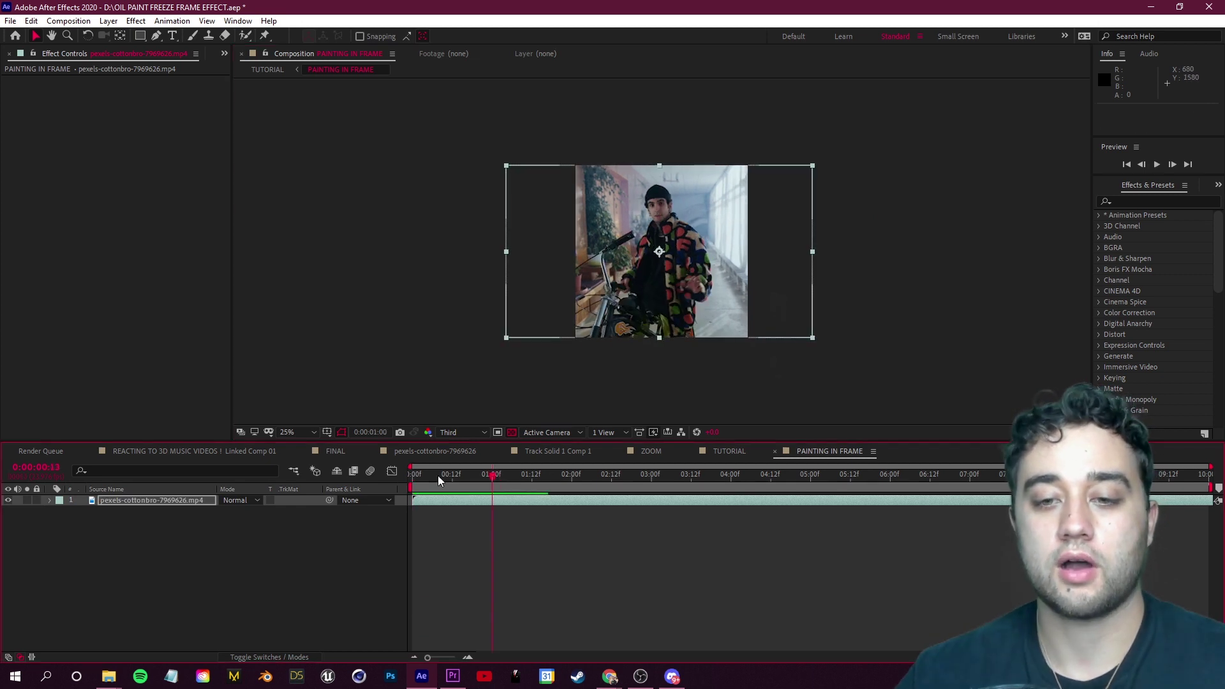
- Play back TUTORIAL and inspect up close how the footage fits and follows the gold frame
left_click(727, 451)
key("period")
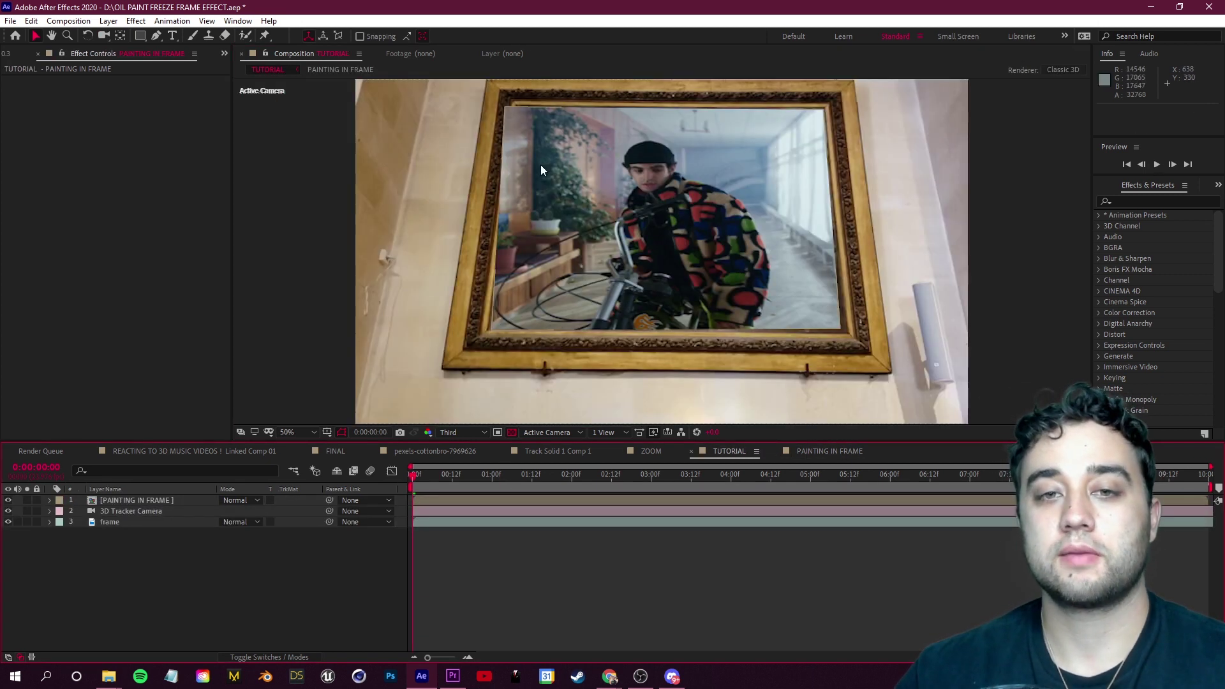
left_click(615, 245)
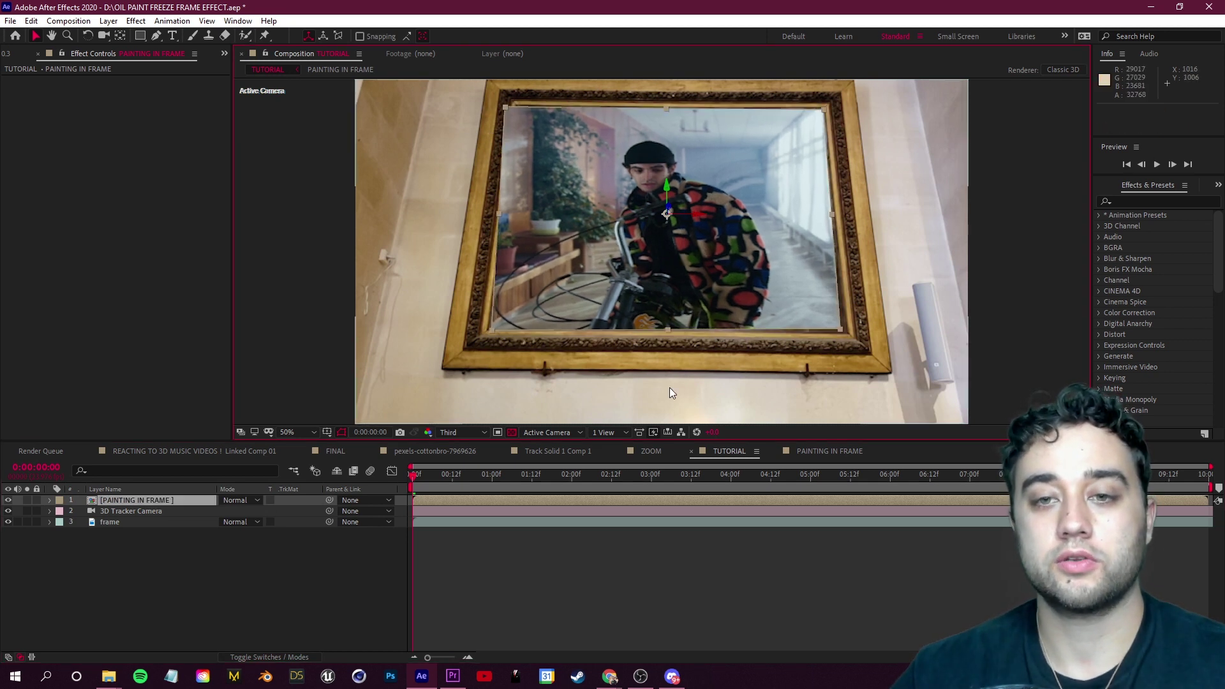
key("space")
key("comma")
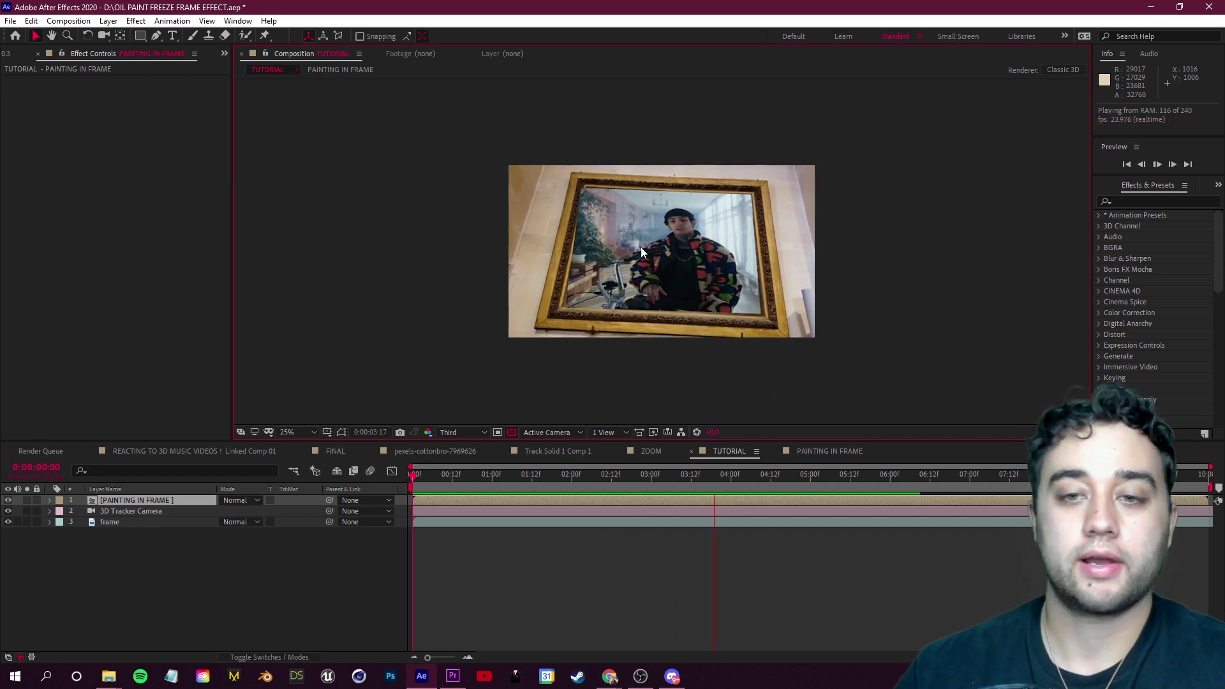
key("space")
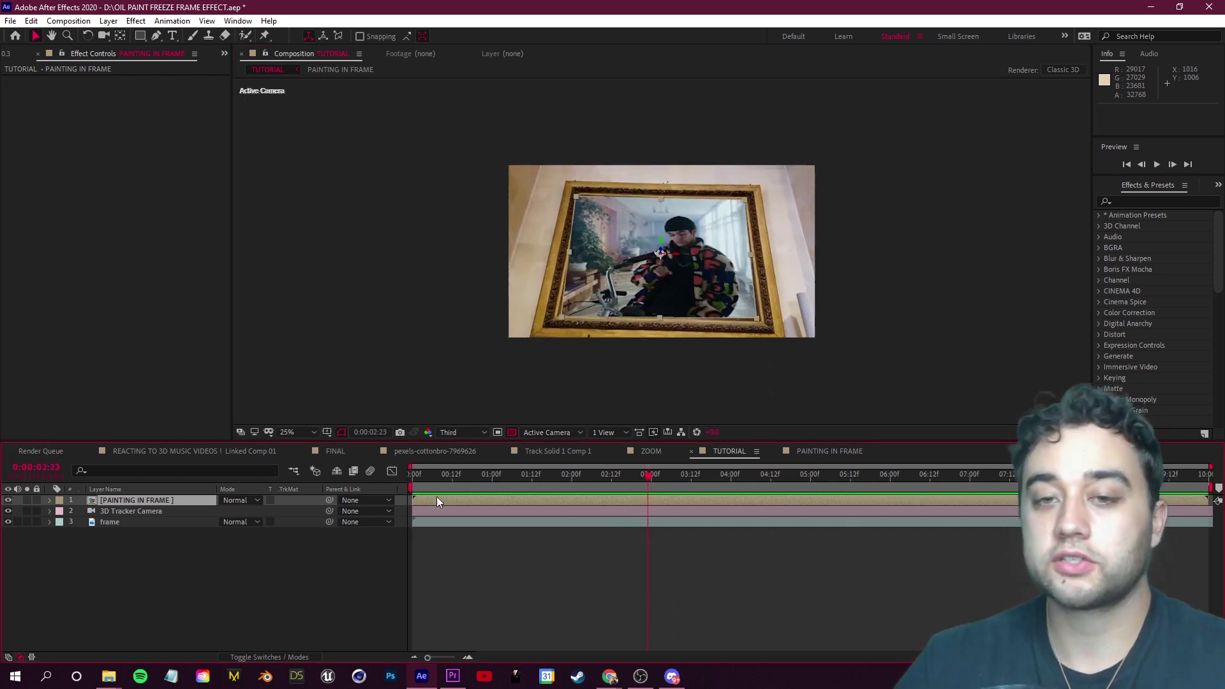
key("space")
key("period")
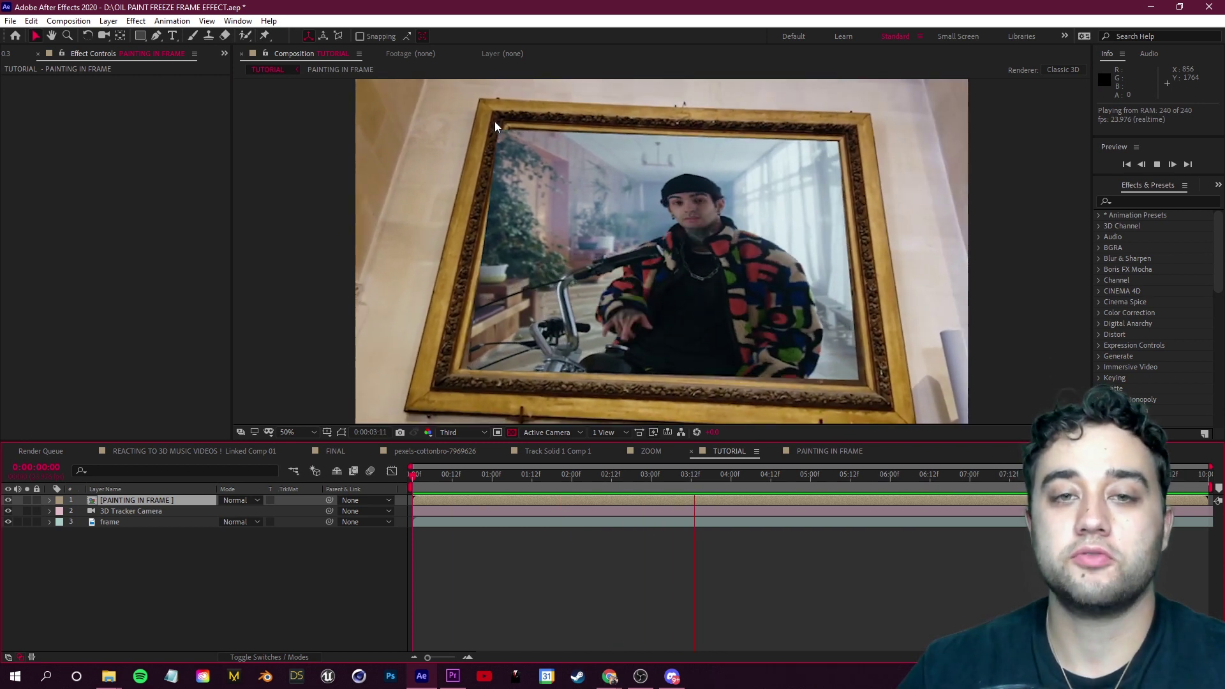
key("comma")
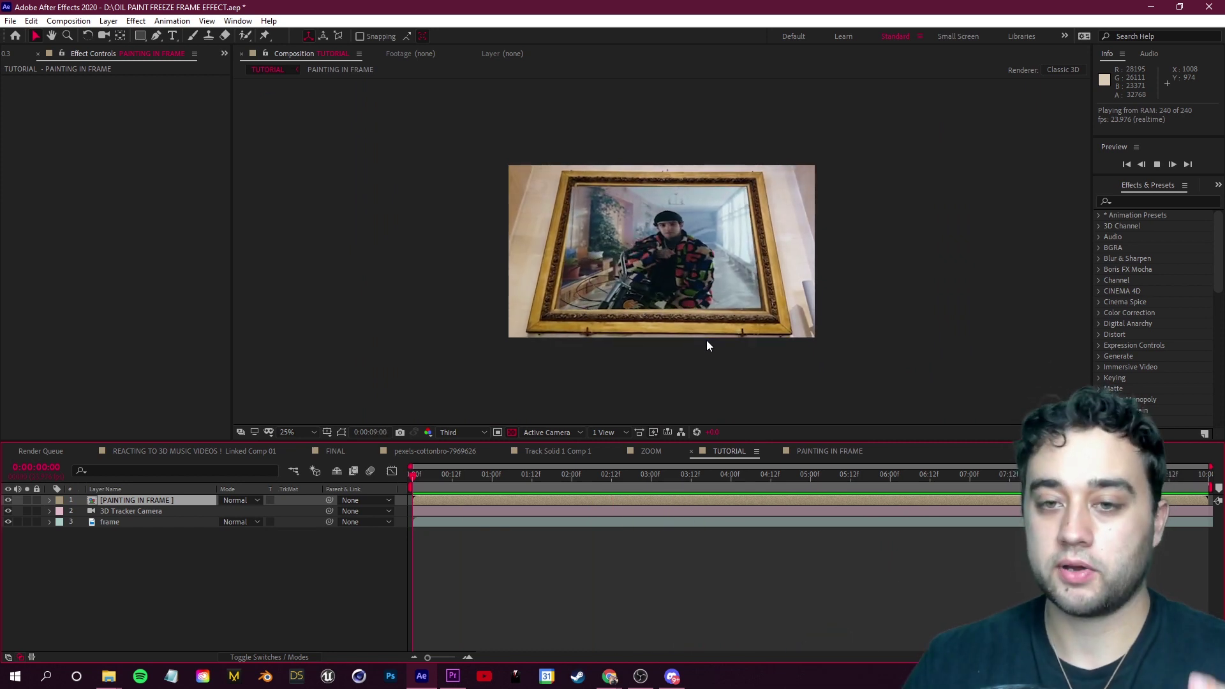
scroll(683, 260, "up", 4)
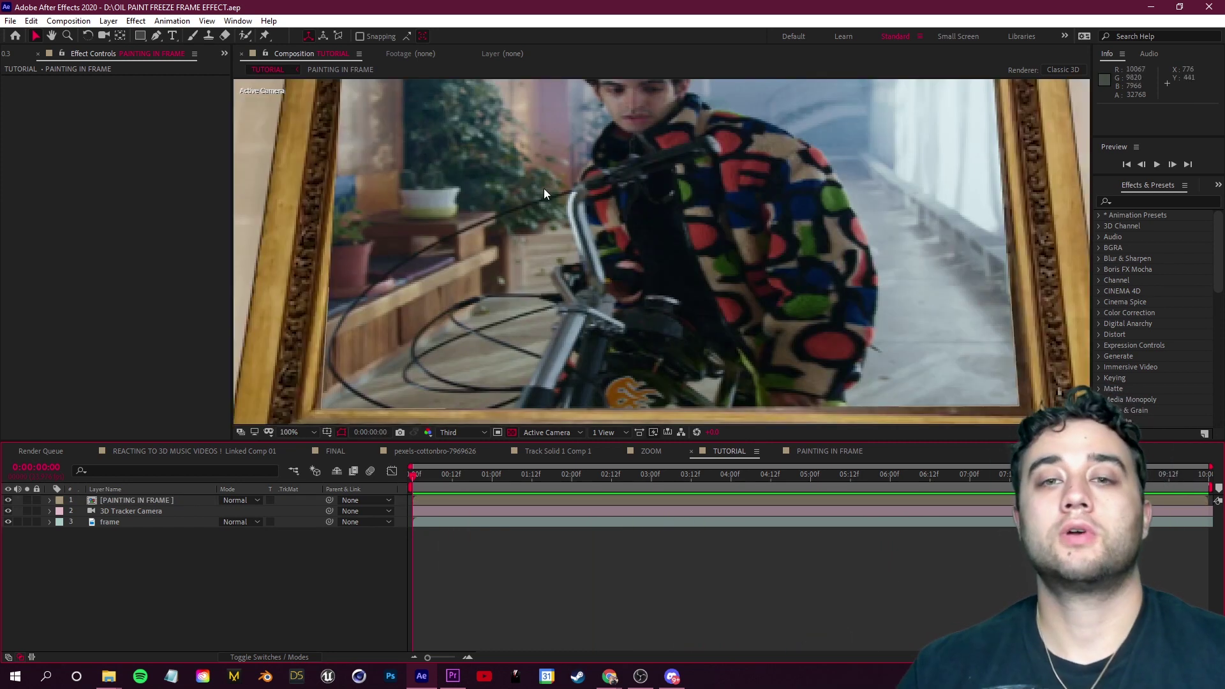
scroll(544, 190, "down", 2)
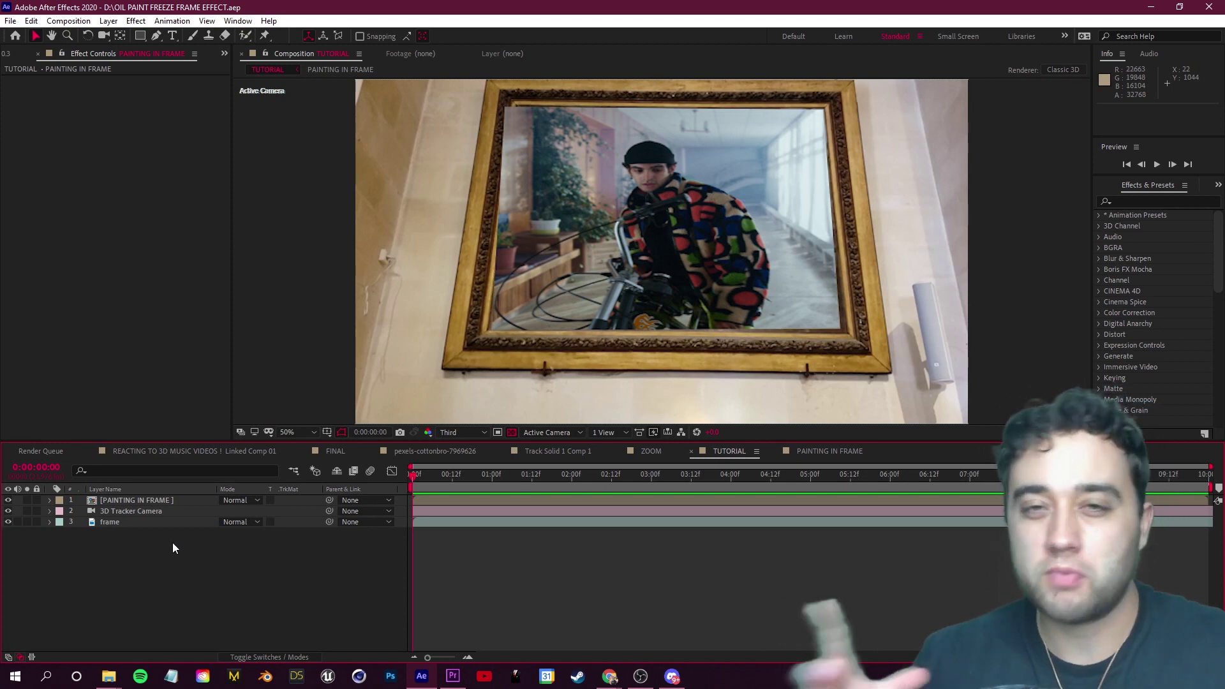
- Hide the PAINTING IN FRAME layer in TUTORIAL to expose the original painting in the frame footage
left_click(119, 522)
left_click(128, 500)
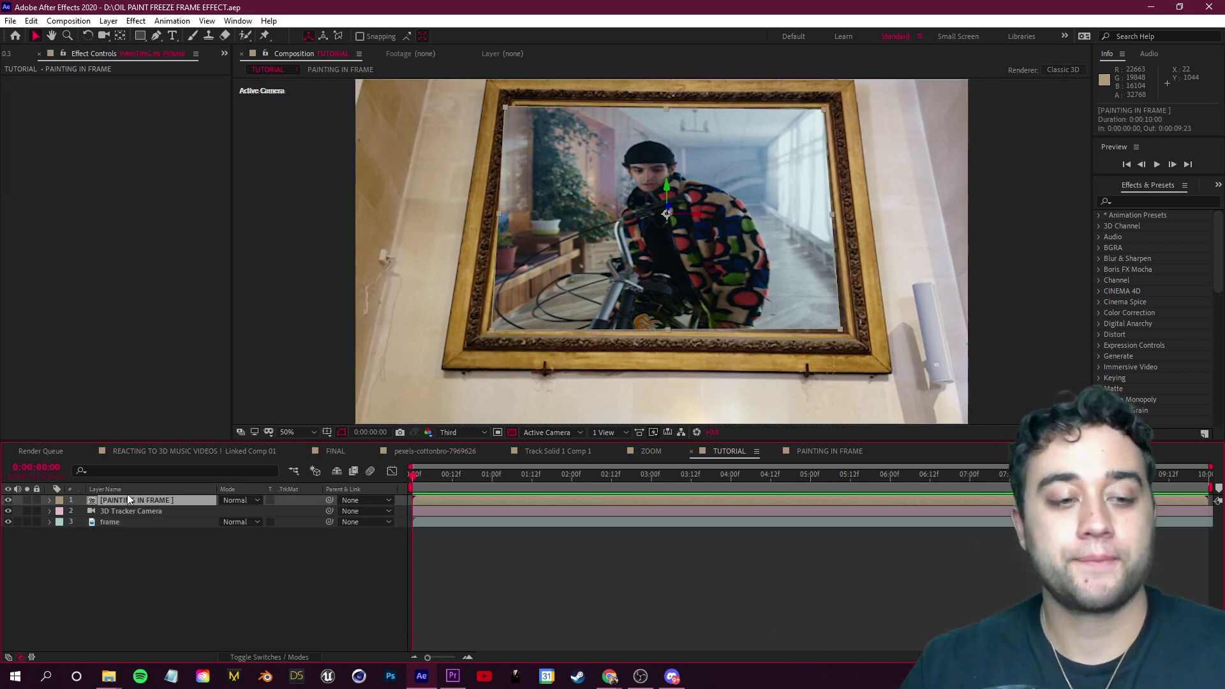
left_click(9, 501)
left_click(128, 523)
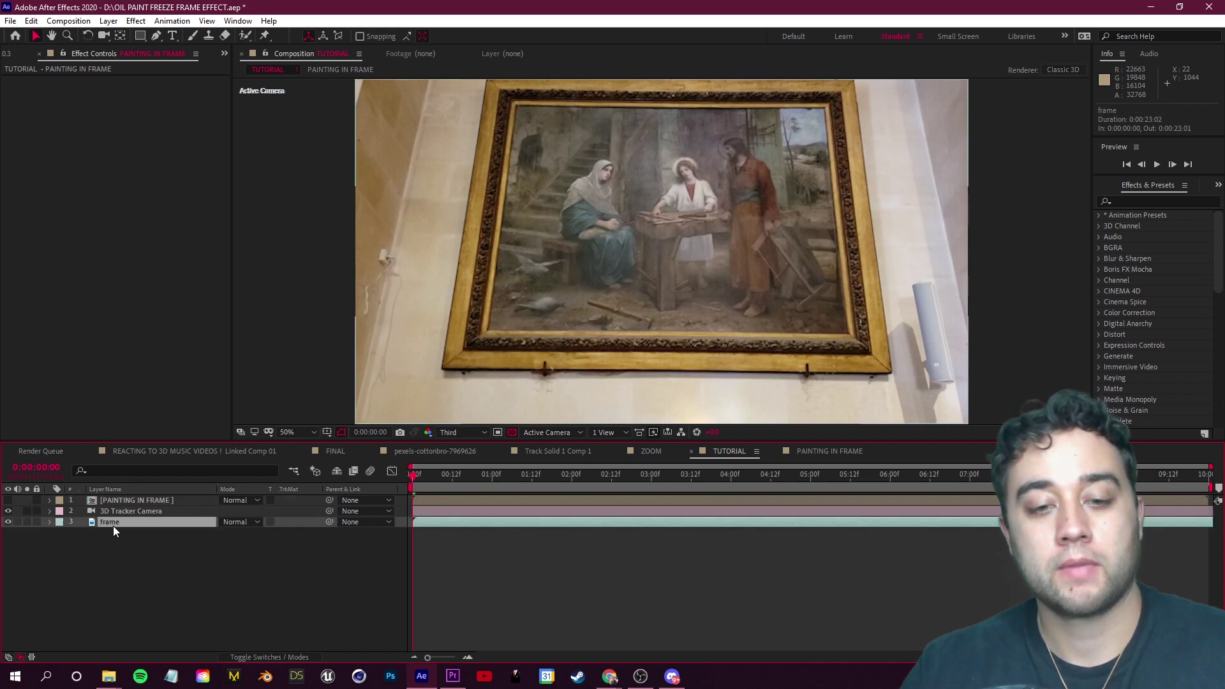
left_click(7, 519)
left_click(8, 518)
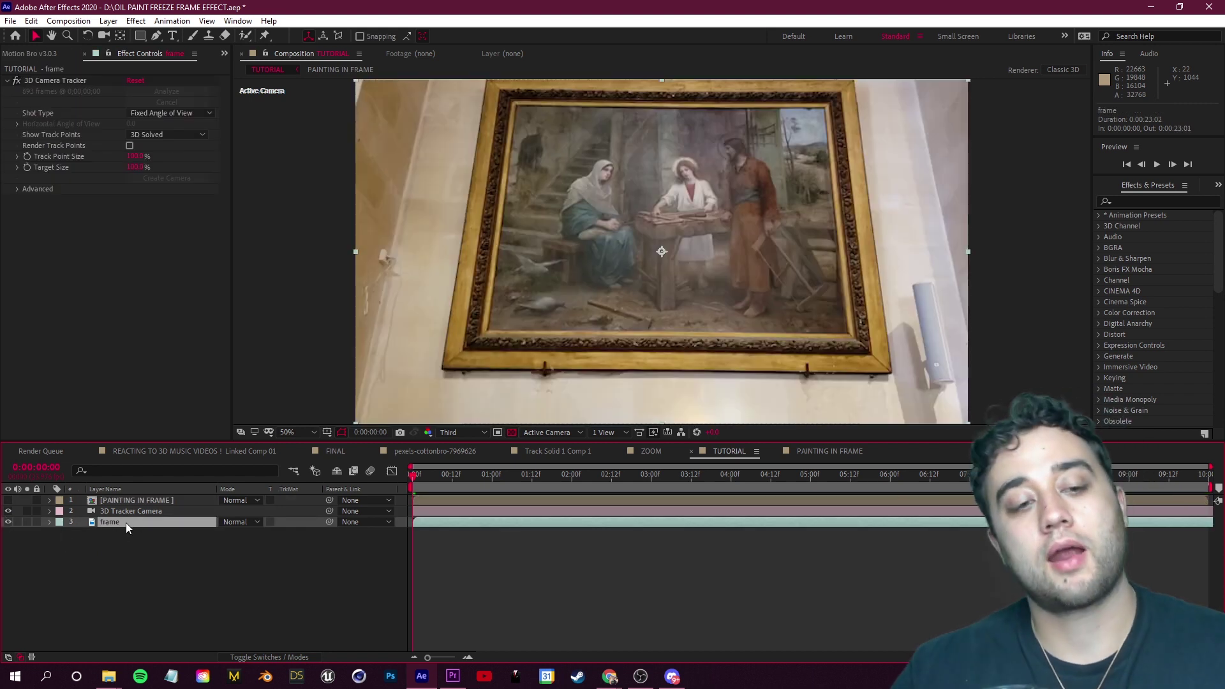
- Draw a closed four-point Pen mask on the frame layer along the inner edge of the gold frame
key("comma")
key("comma")
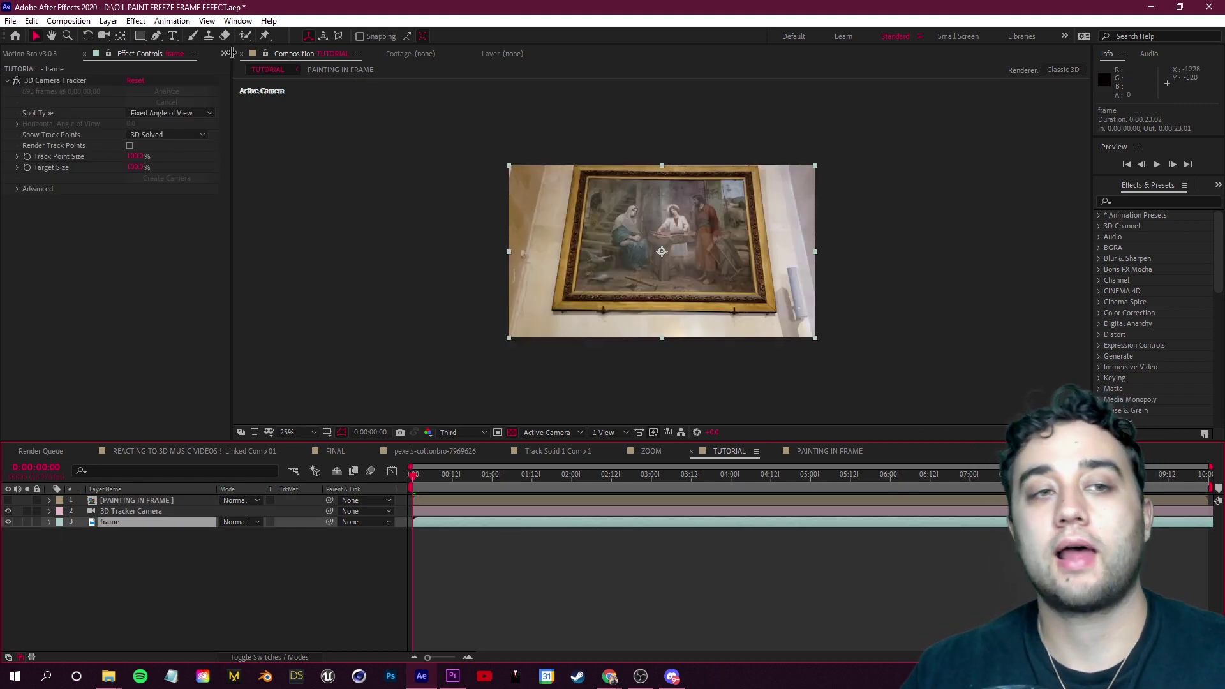
left_click(160, 42)
scroll(618, 220, "up", 2)
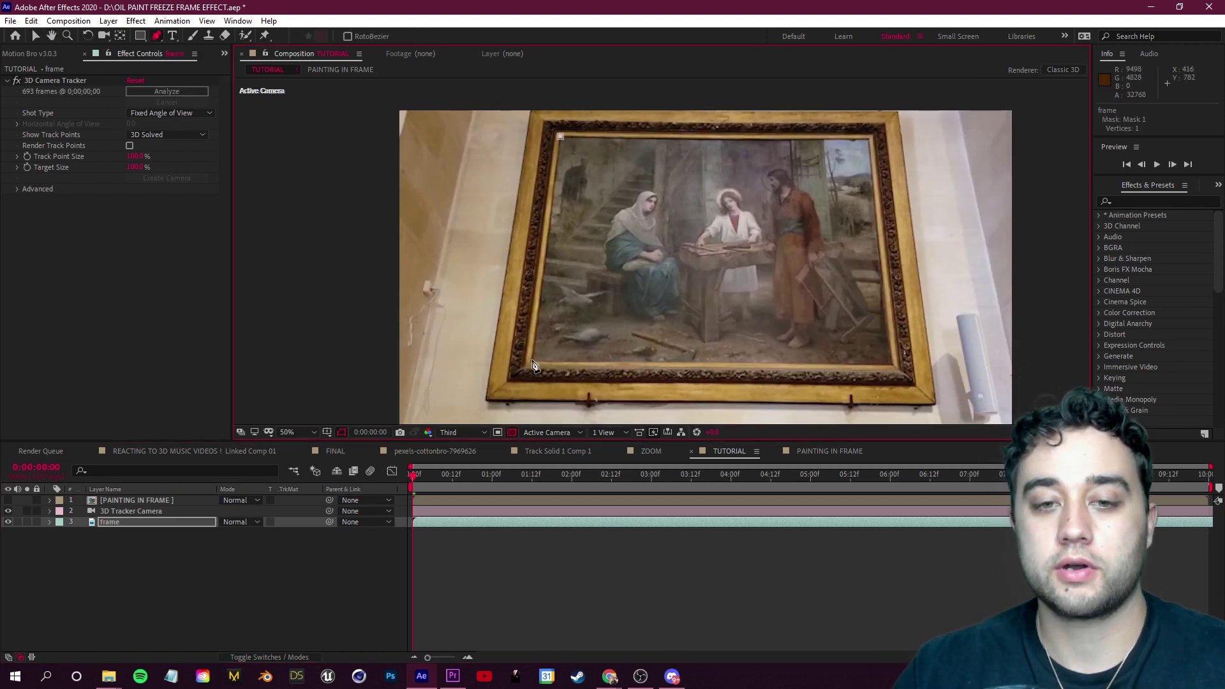
left_click(892, 365)
left_click(871, 139)
left_click(560, 136)
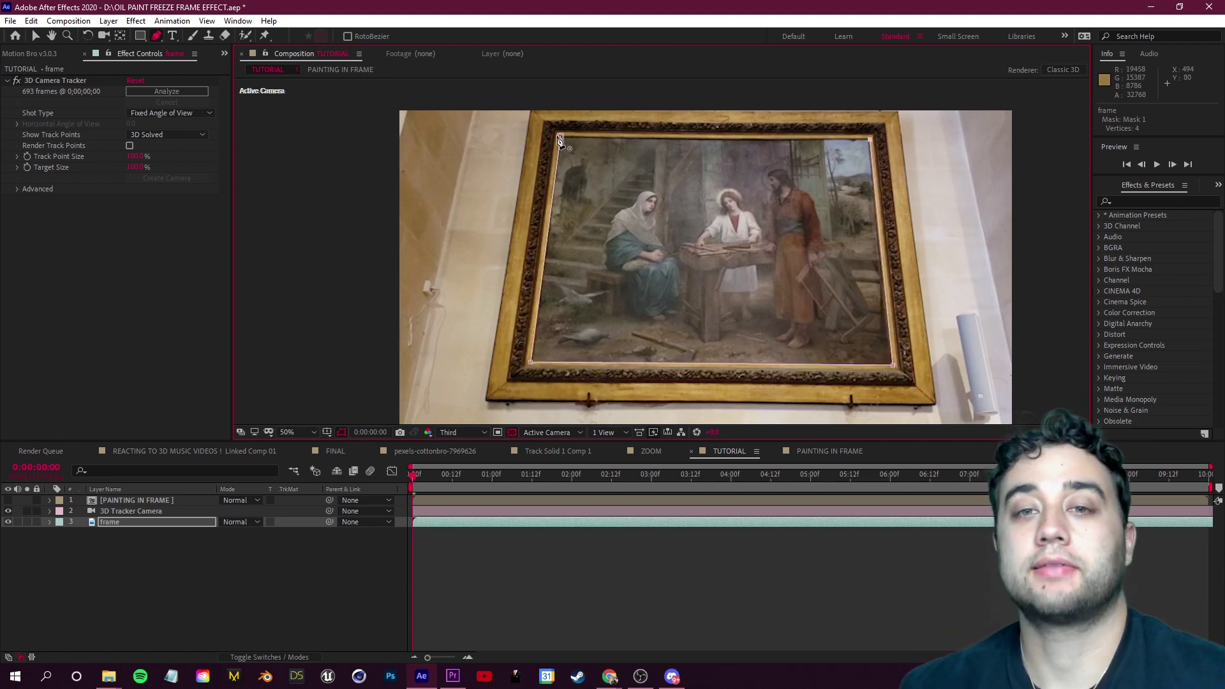
scroll(664, 294, "down", 2)
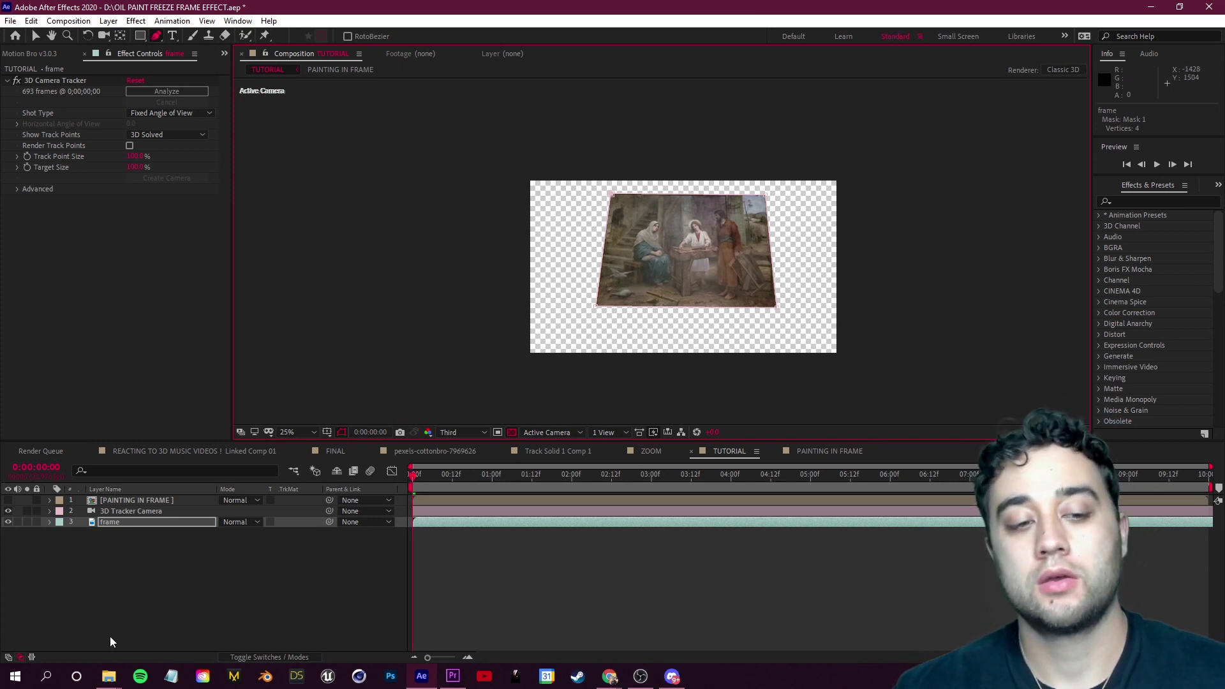
- Set the frame layer's mask mode to None and preview the full footage
left_click(120, 523)
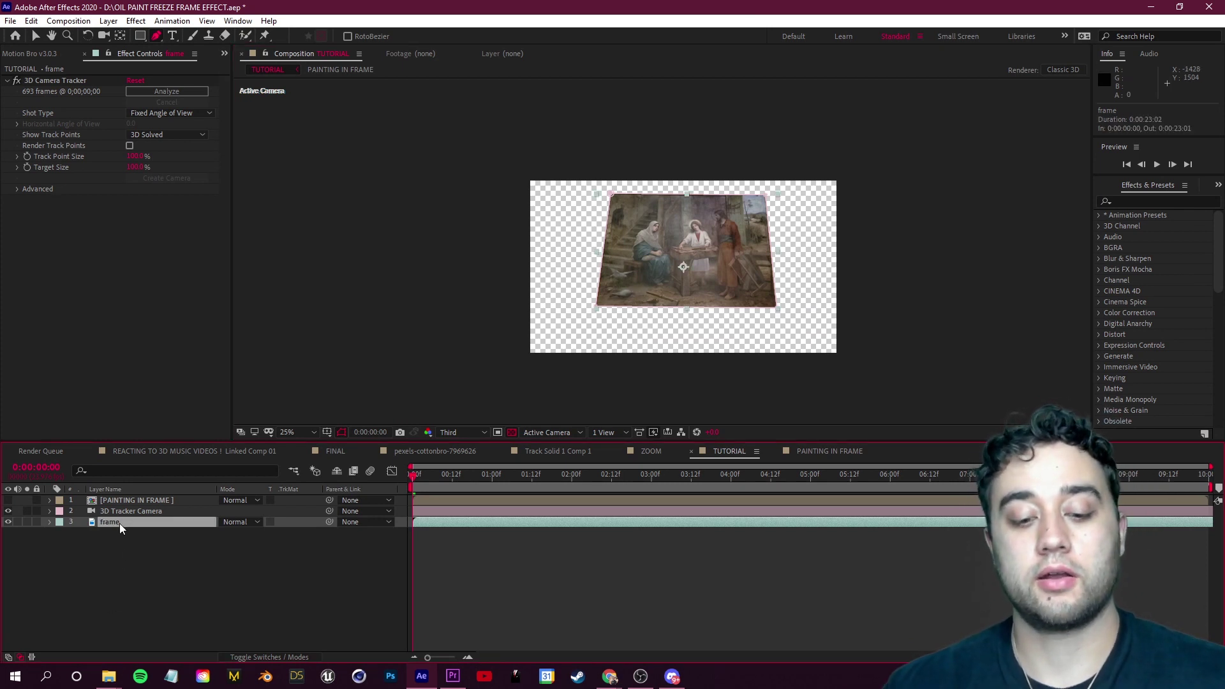
key("m")
left_click(232, 533)
left_click(251, 548)
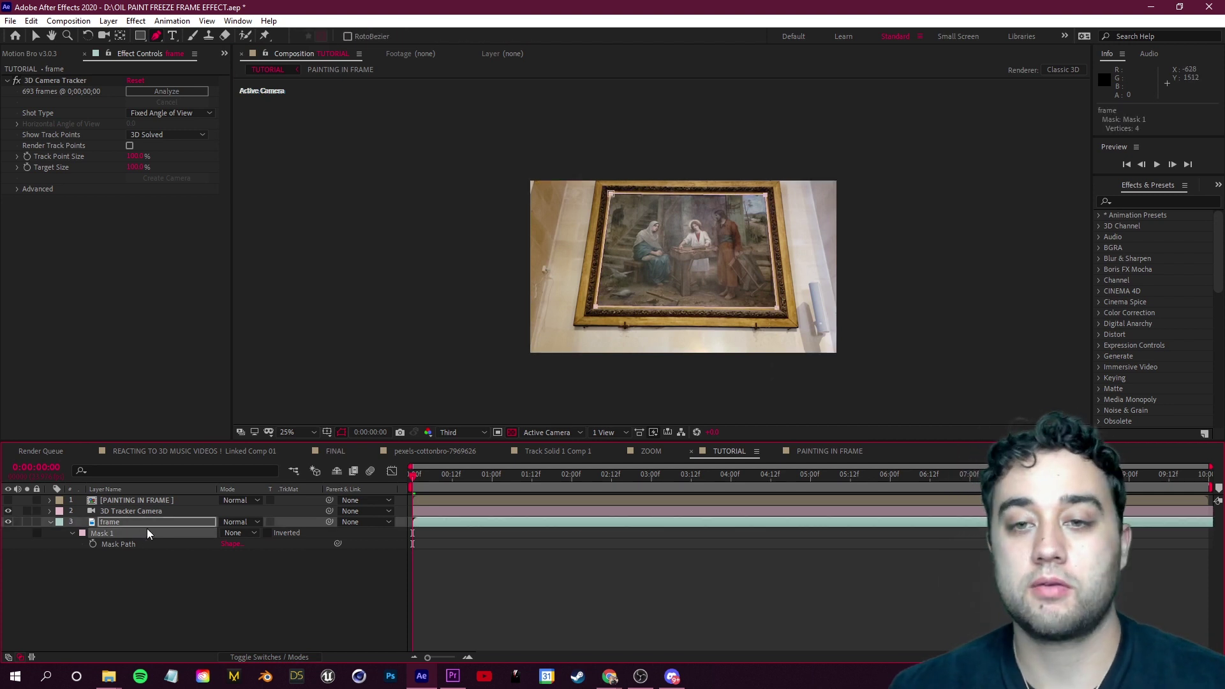
left_click(213, 632)
key("space")
key("space")
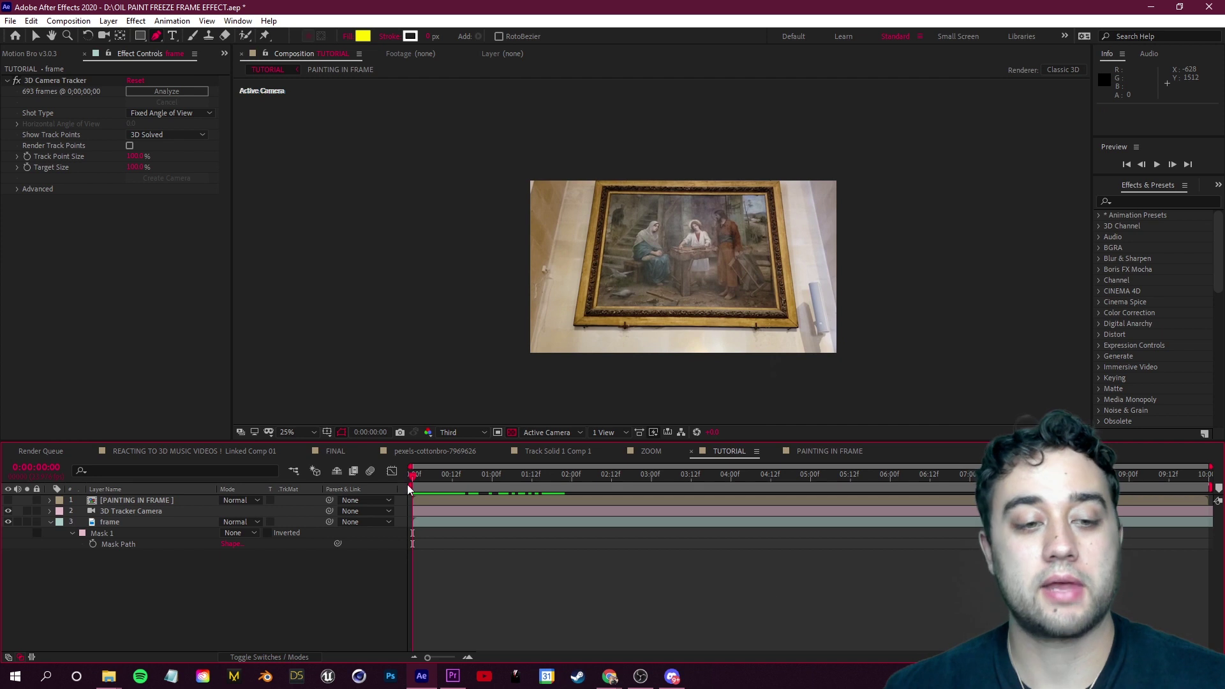
- Track Mask 1 forward through the frame footage using the Position, Scale & Rotation method
left_click(161, 534)
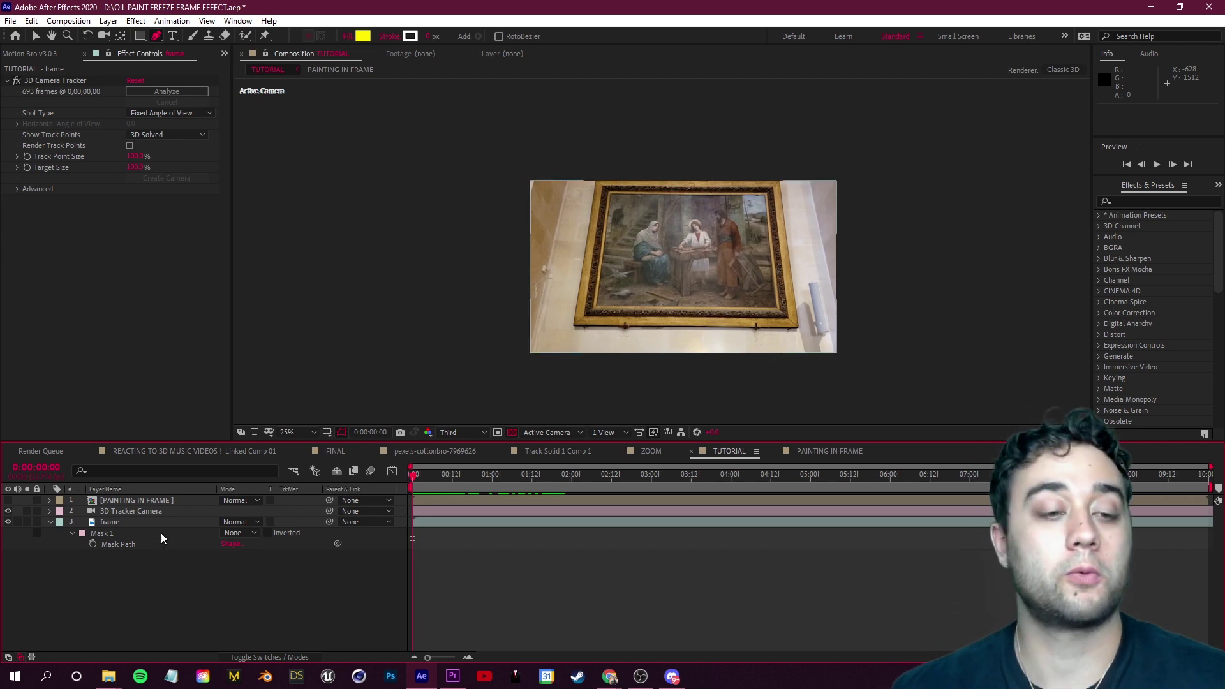
right_click(107, 539)
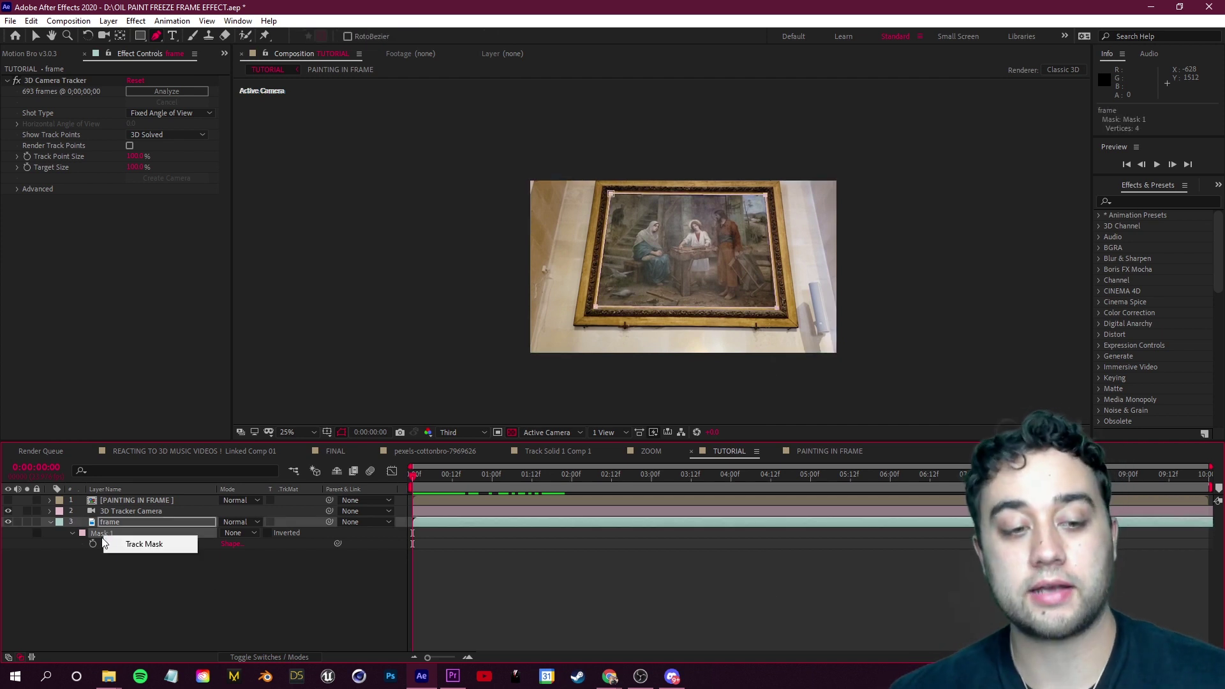
left_click(144, 544)
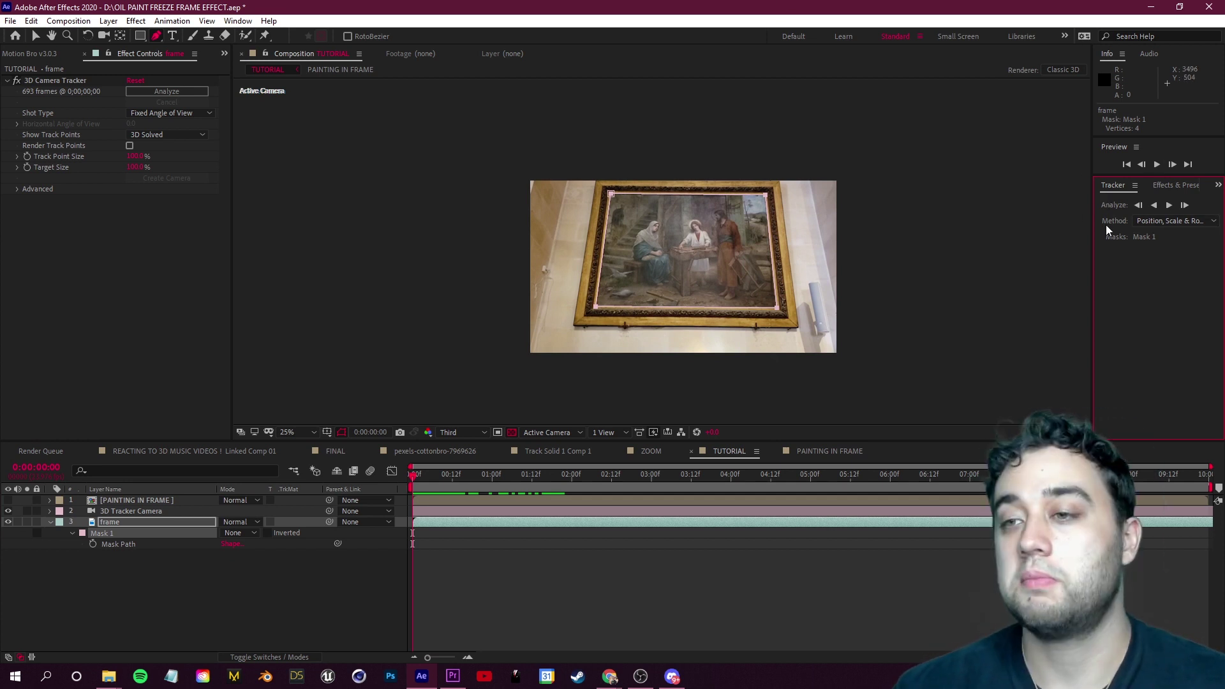
left_click(1169, 205)
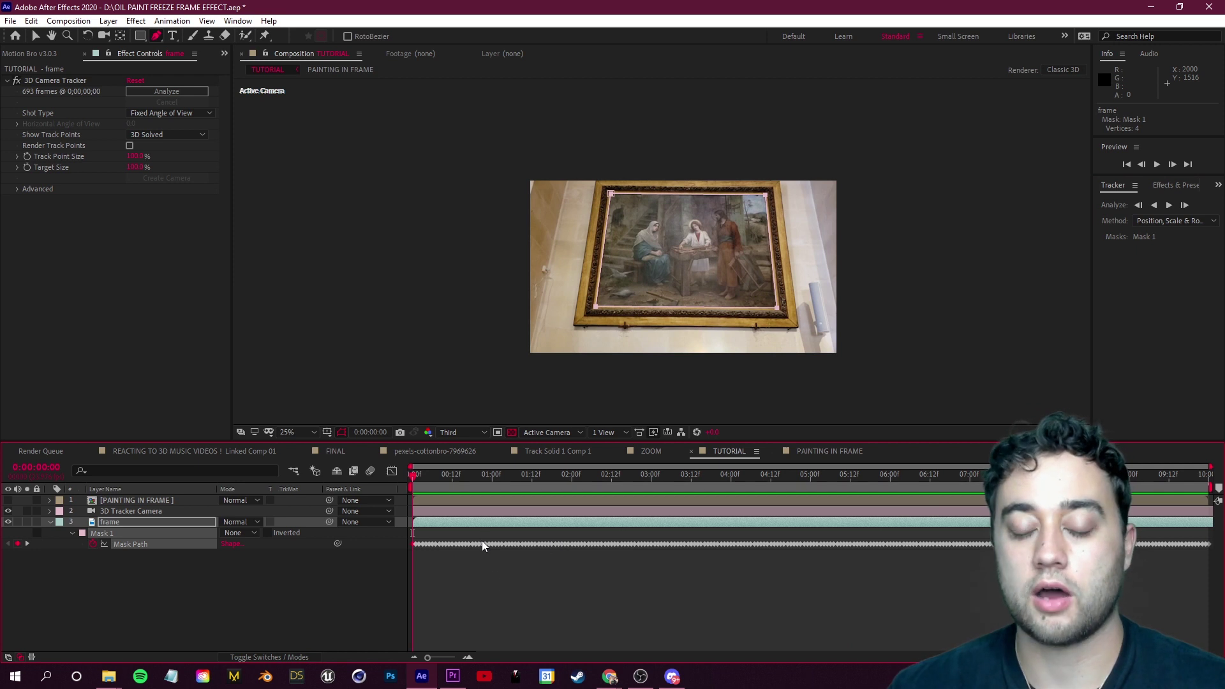
- Set Mask 1's mode to Subtract to cut out the painting, and check the opening by playback against the transparency grid
left_click(240, 533)
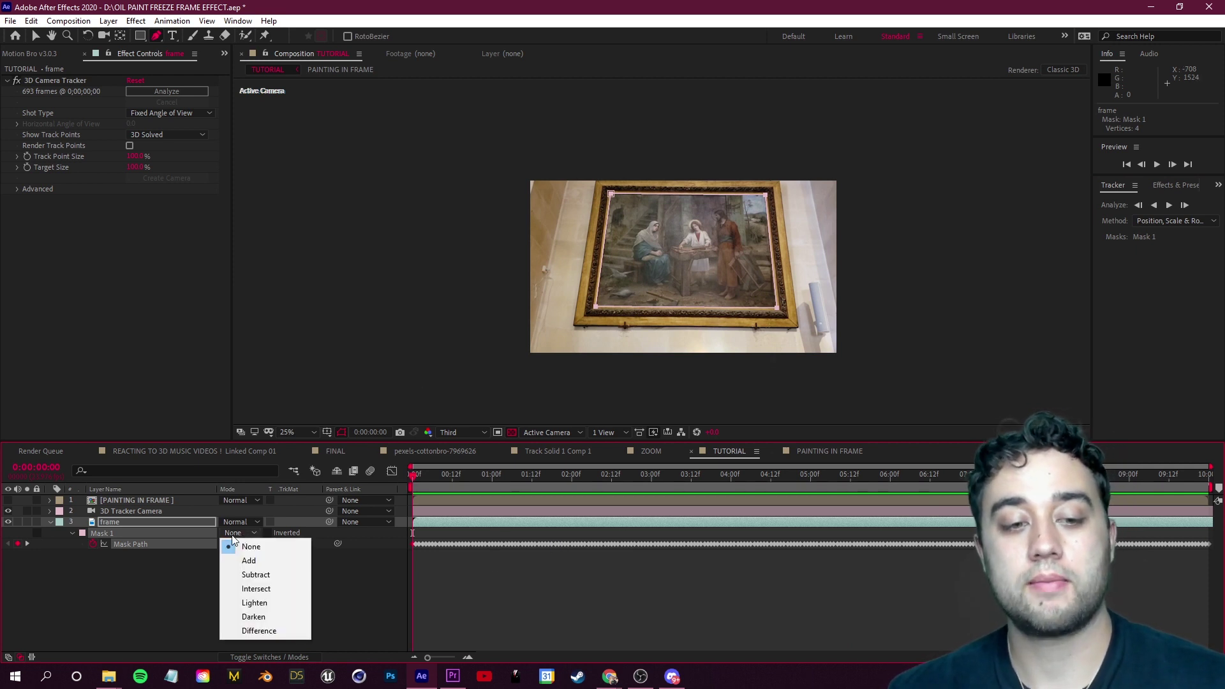
left_click(256, 575)
key("space")
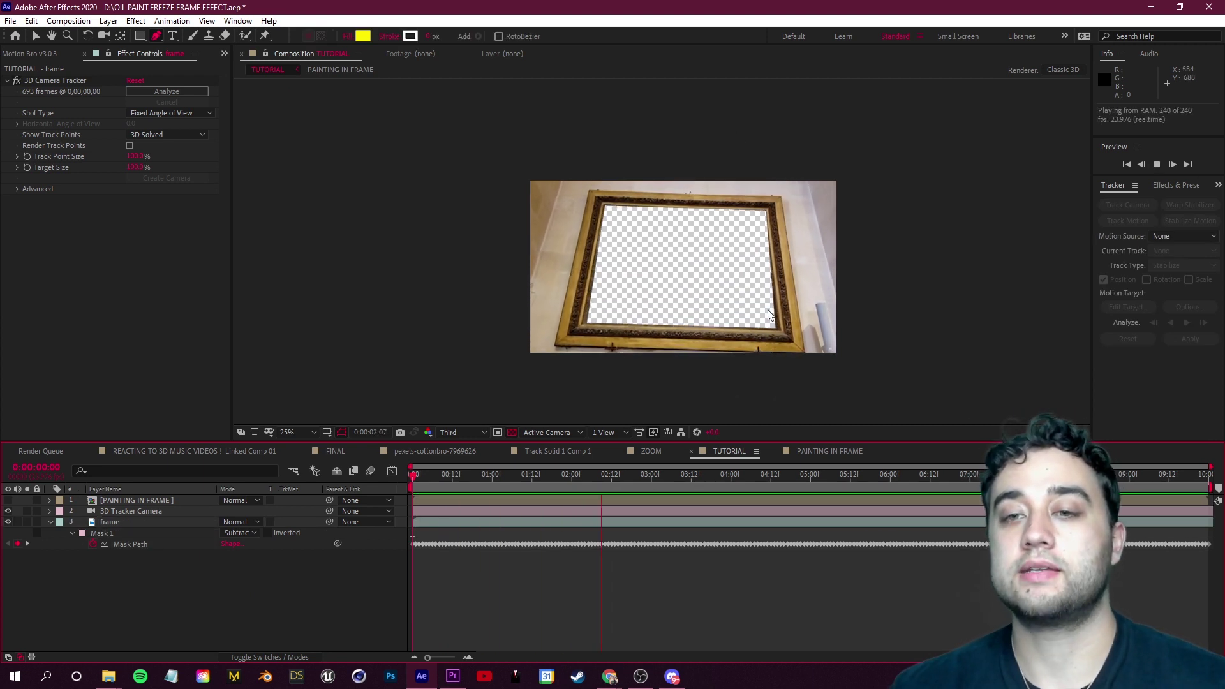
key("space")
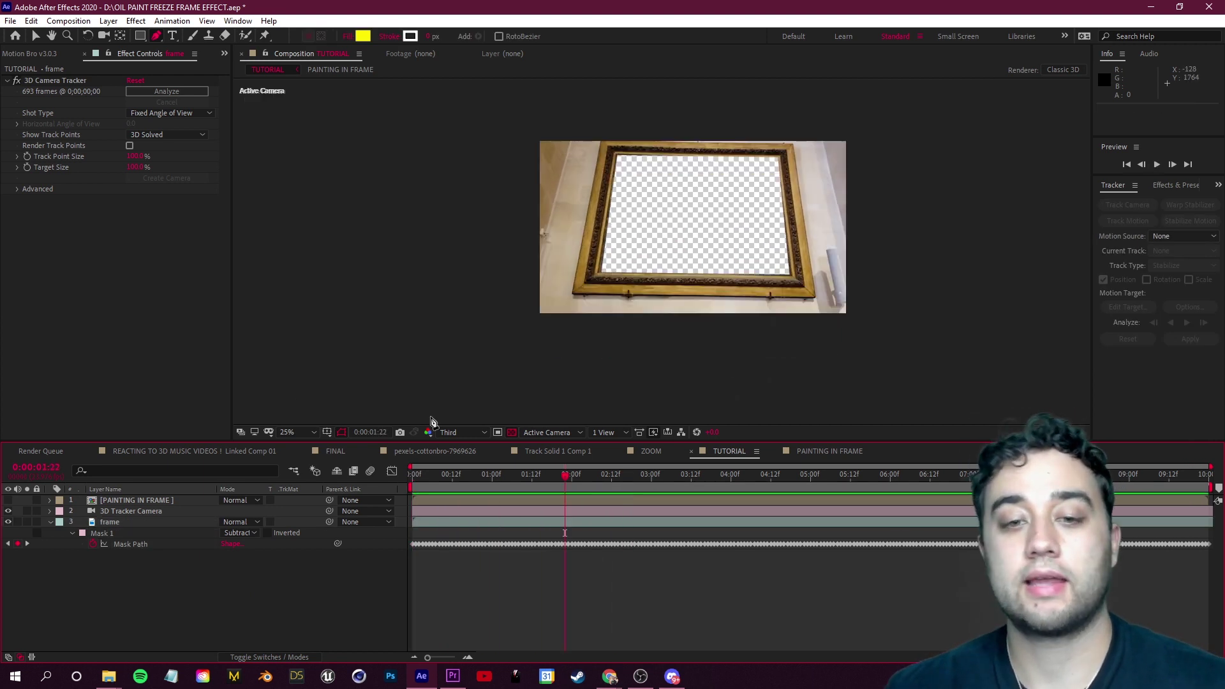
left_click(515, 434)
left_click(515, 433)
left_click(515, 434)
left_click(514, 434)
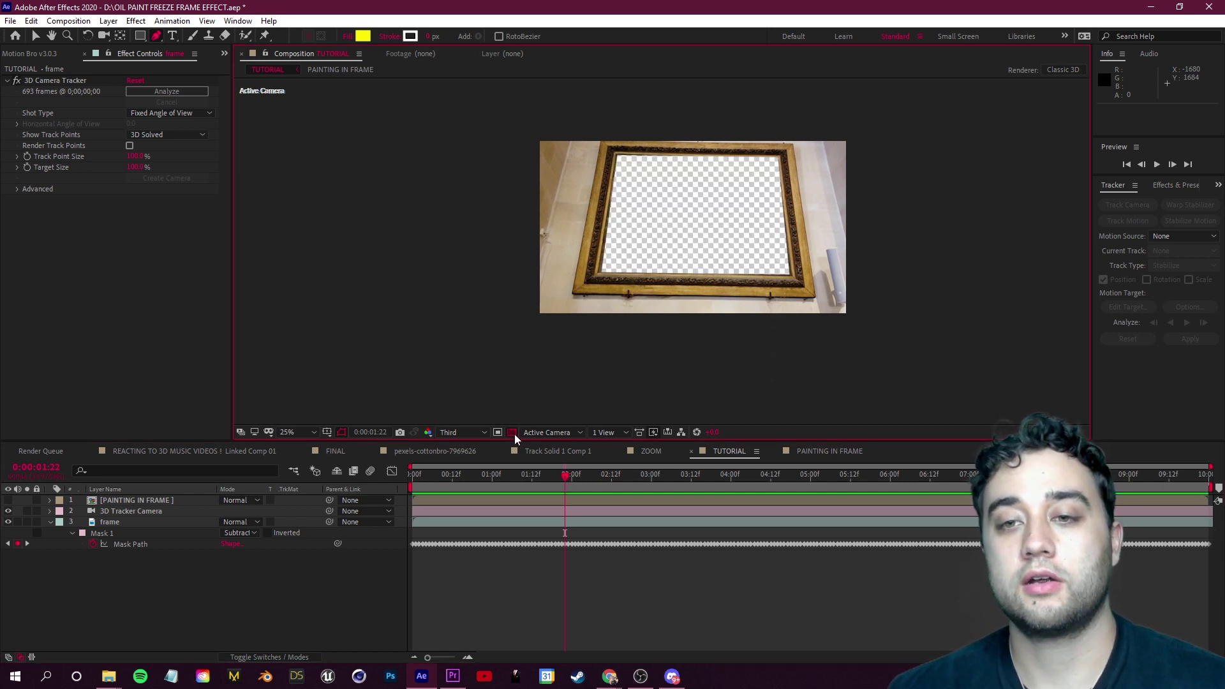
- Start keyframing Mask 1's Mask Expansion on the frame layer and adjust the expansion at 0:00:02:17 against the frame's inner edge
key("period")
key("v")
key("m")
key("m")
left_click(94, 578)
left_click_drag(560, 475, 628, 478)
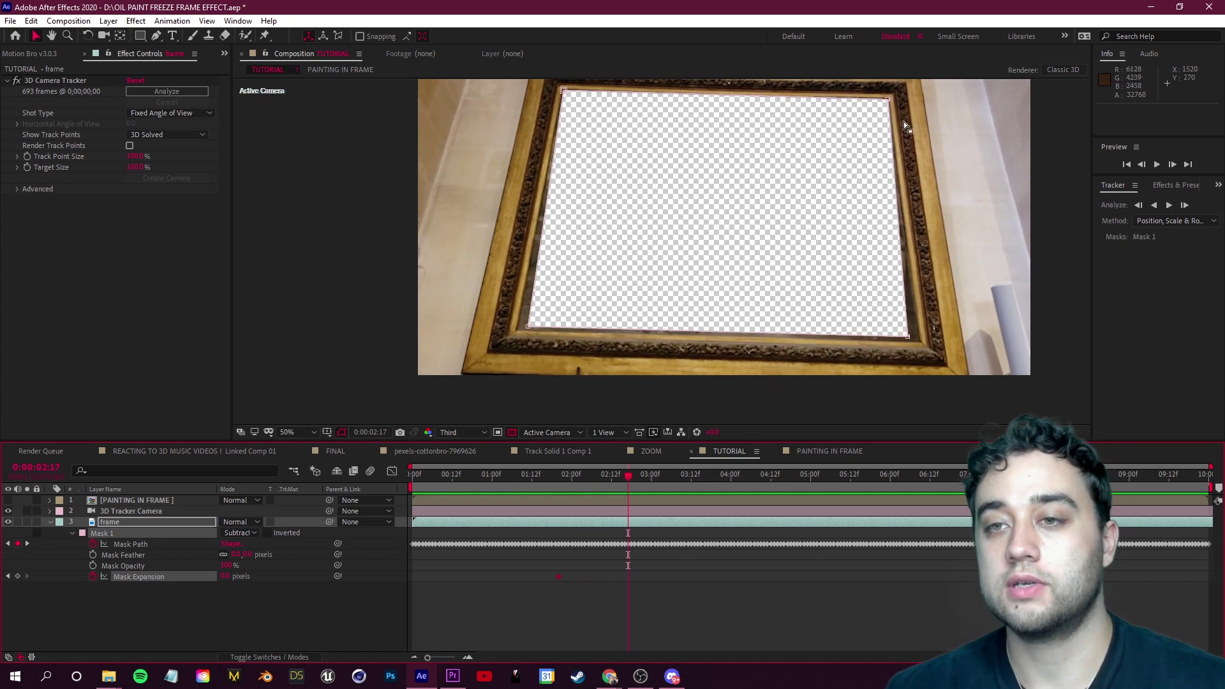
left_click_drag(225, 577, 239, 574)
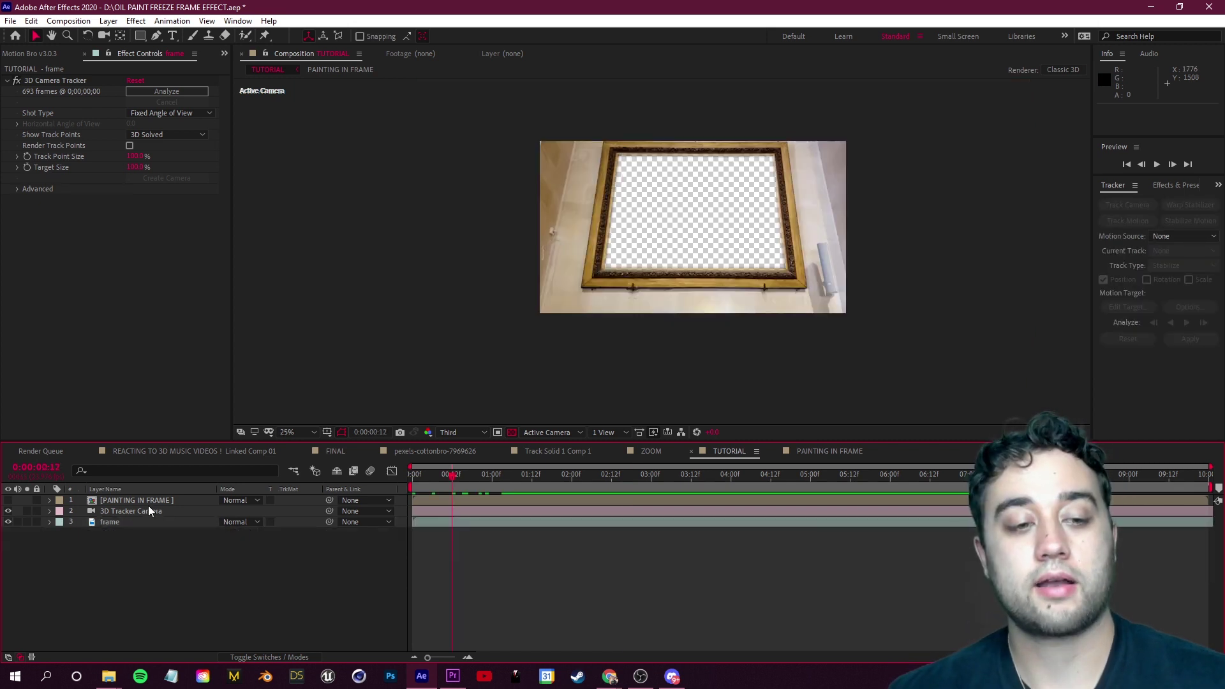
- Make the PAINTING IN FRAME layer visible and move it beneath the frame layer
left_click(130, 501)
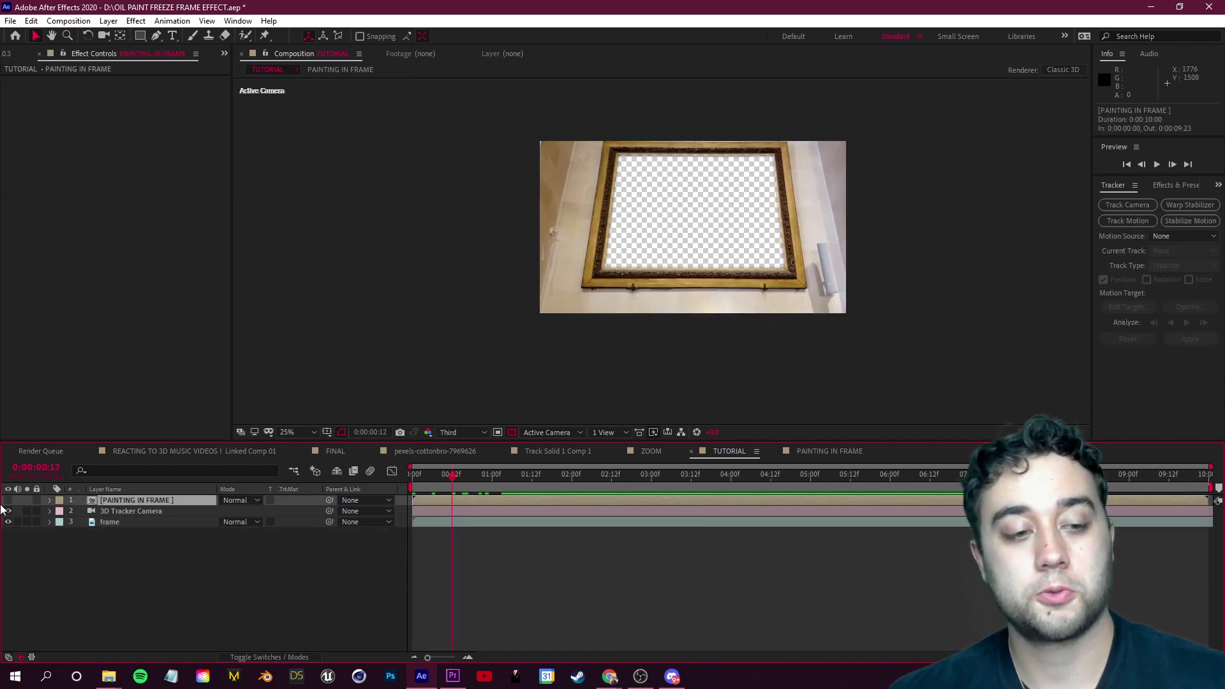
left_click(7, 501)
left_click(588, 547)
scroll(665, 205, "up", 2)
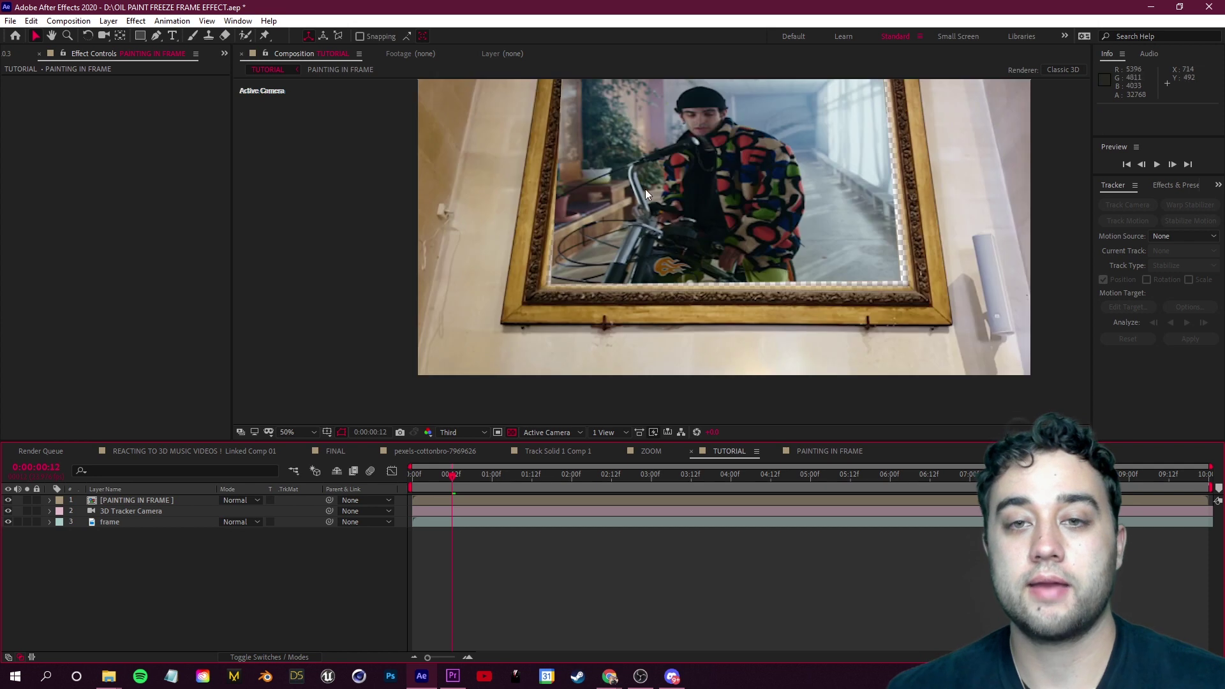
left_click_drag(552, 202, 584, 301)
key("v")
left_click(138, 500)
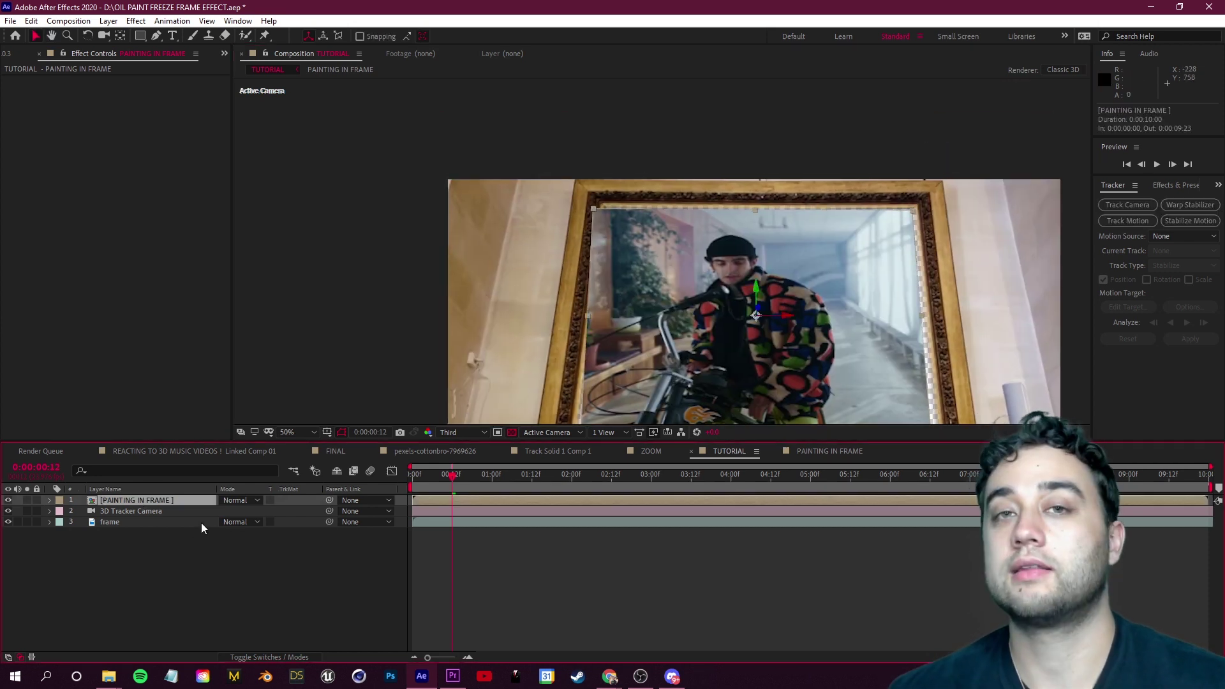
left_click_drag(134, 500, 134, 525)
left_click(128, 553)
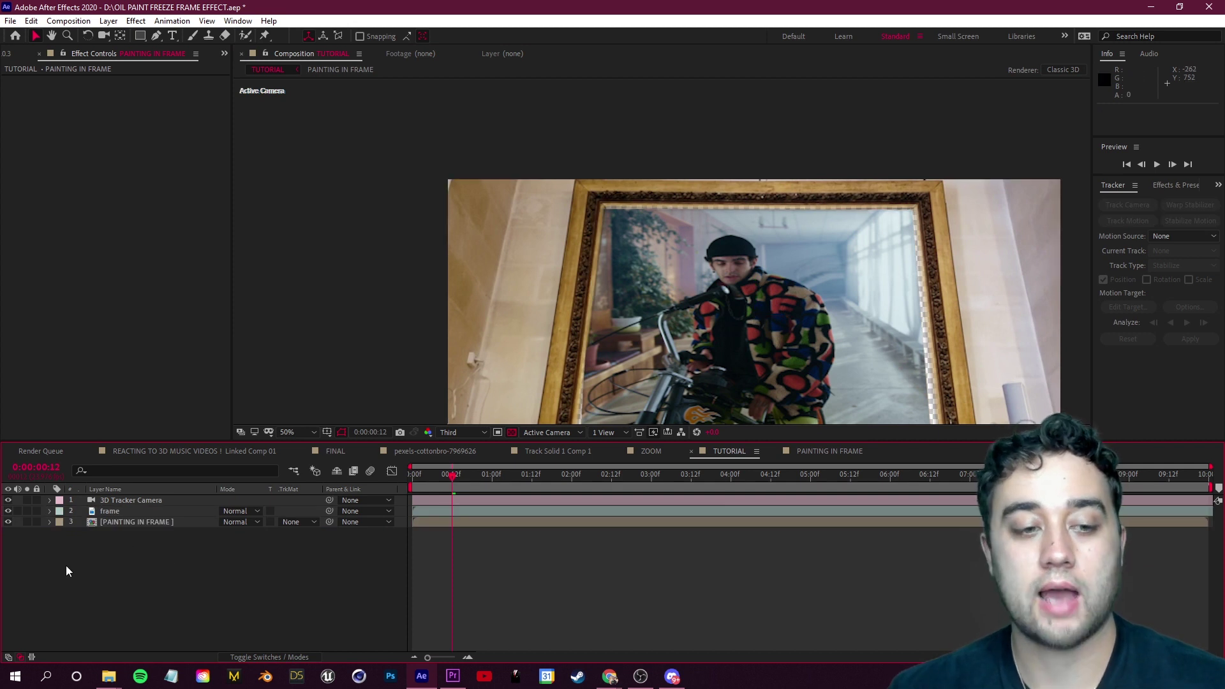
- Scale up the PAINTING IN FRAME layer until it fills the frame opening, and preview the composite
left_click(127, 522)
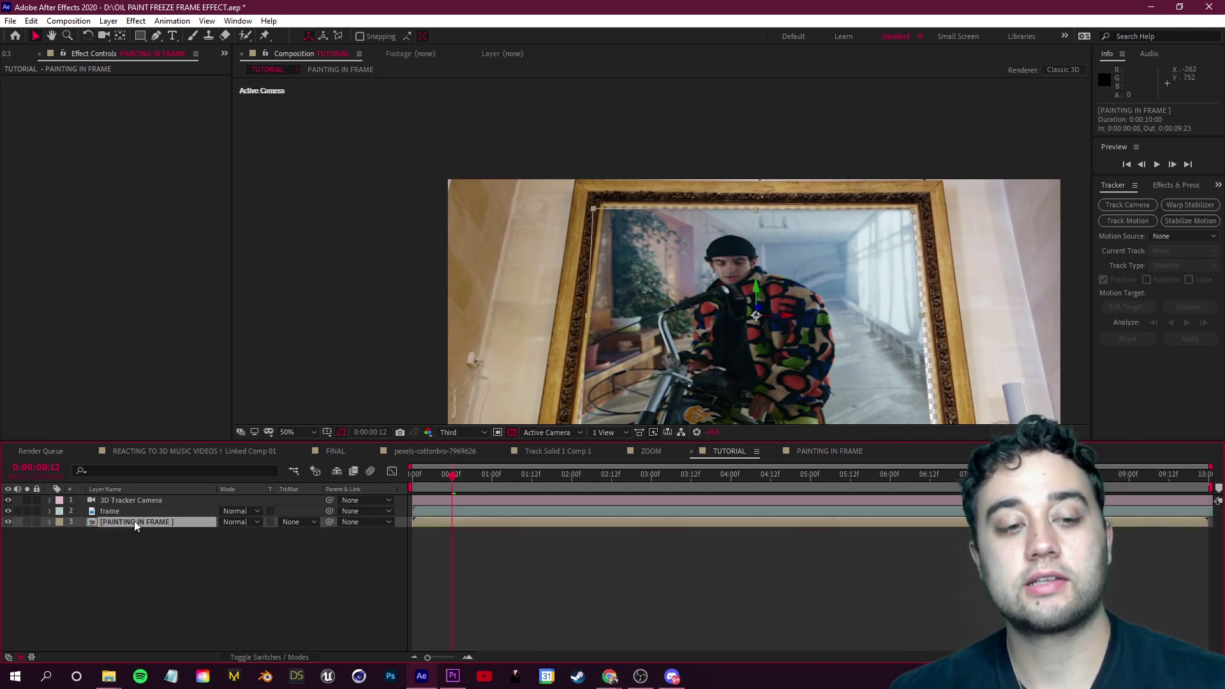
key("s")
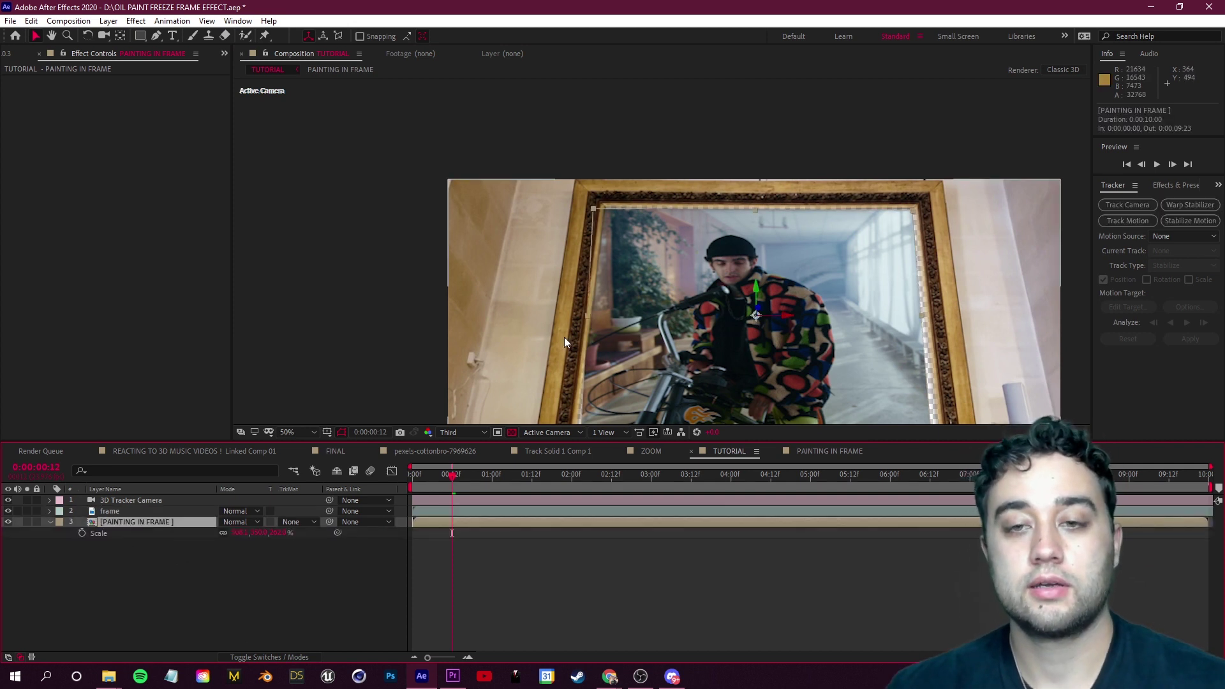
key("comma")
left_click_drag(276, 538, 300, 537)
key("F2")
scroll(820, 322, "up", 1)
left_click_drag(820, 322, 770, 264)
key("v")
key("space")
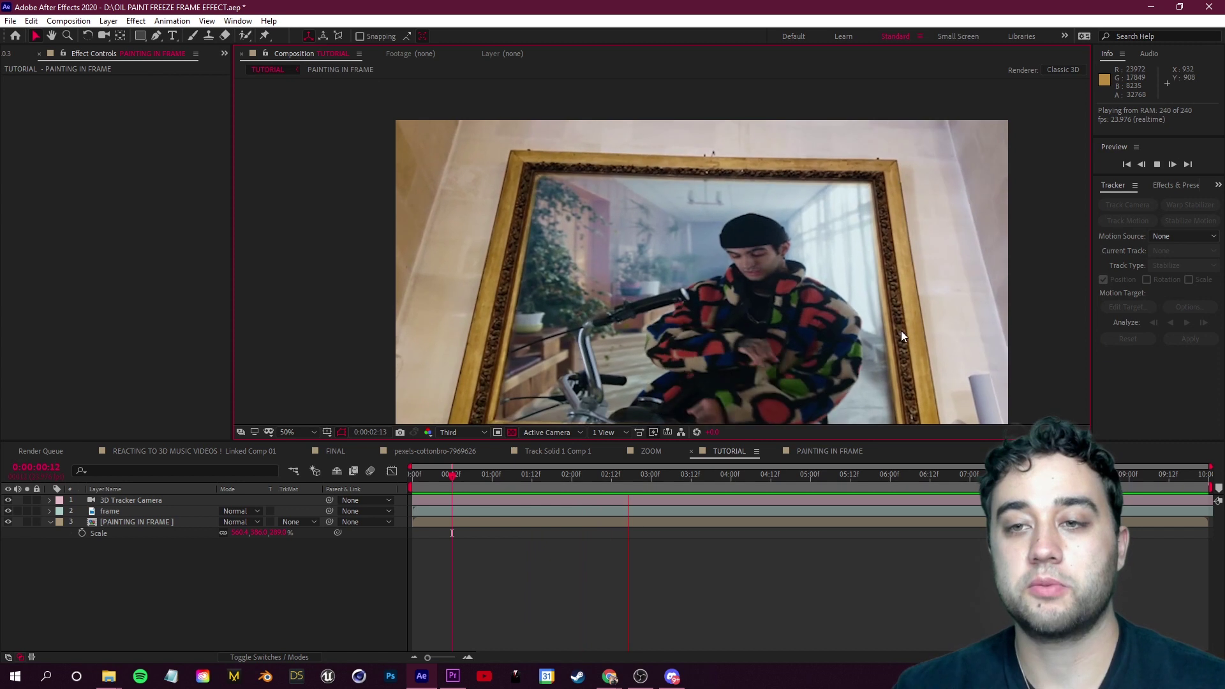
key("comma")
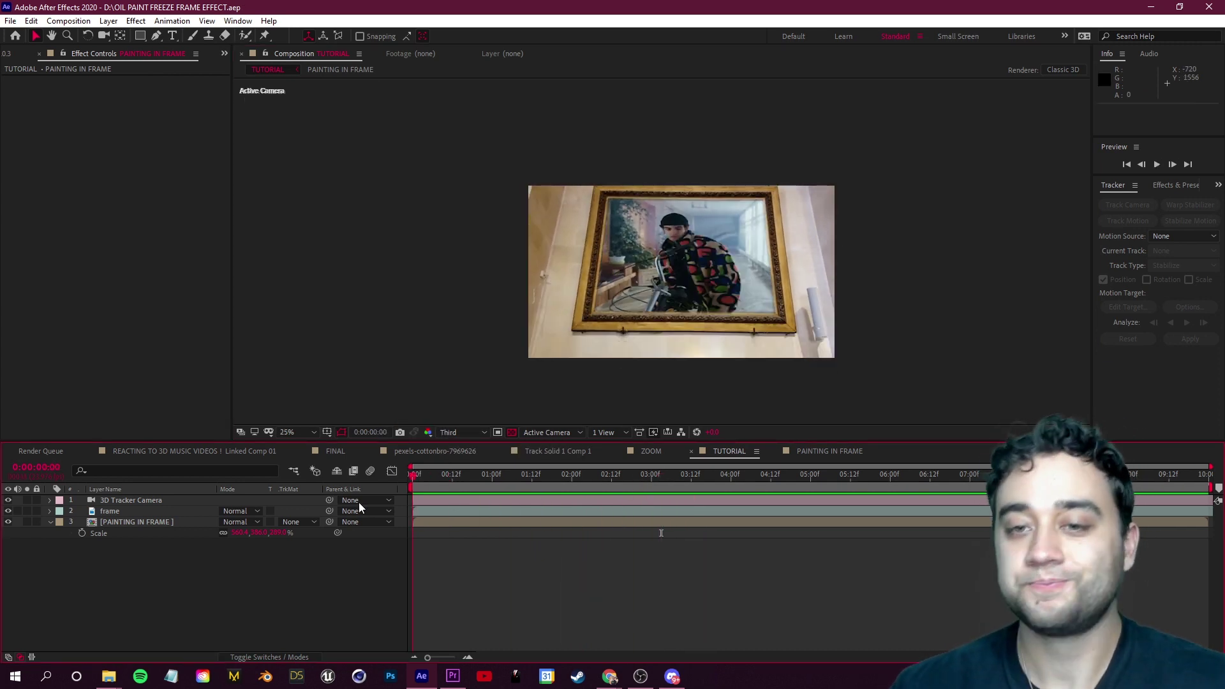
- Go to 0:00:01:13 in the FINAL TUT composition and open its PAINTING IN FRAME precomp
left_click_drag(425, 476, 532, 476)
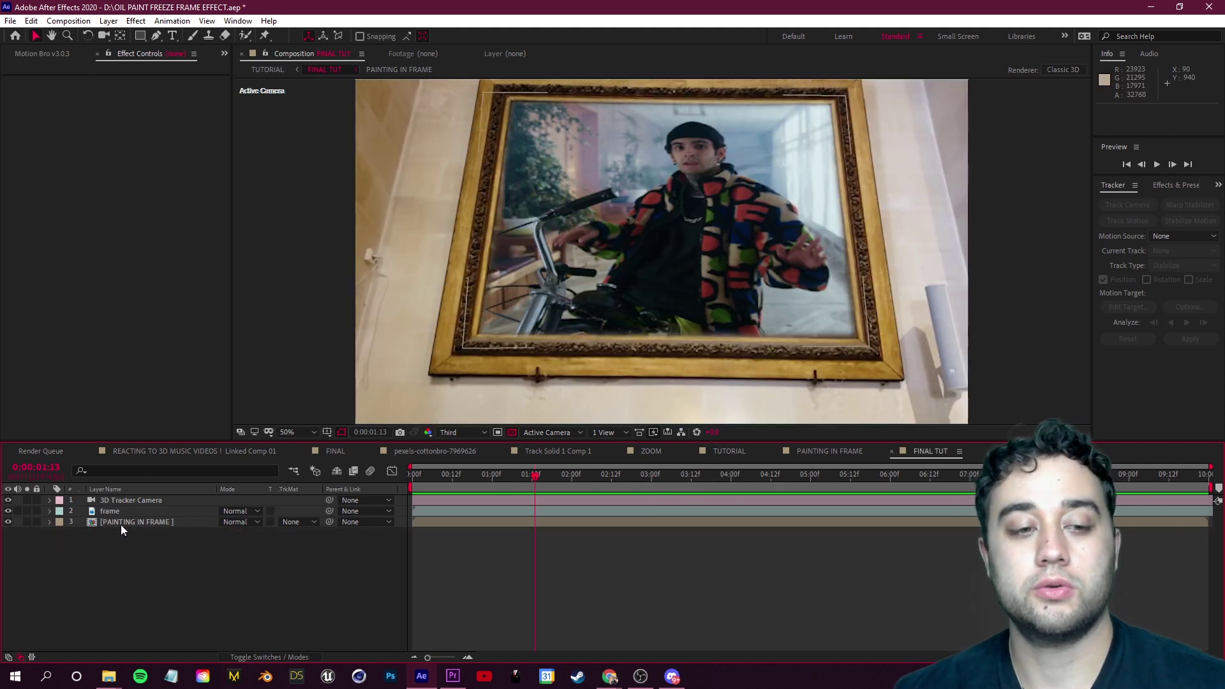
left_click(117, 522)
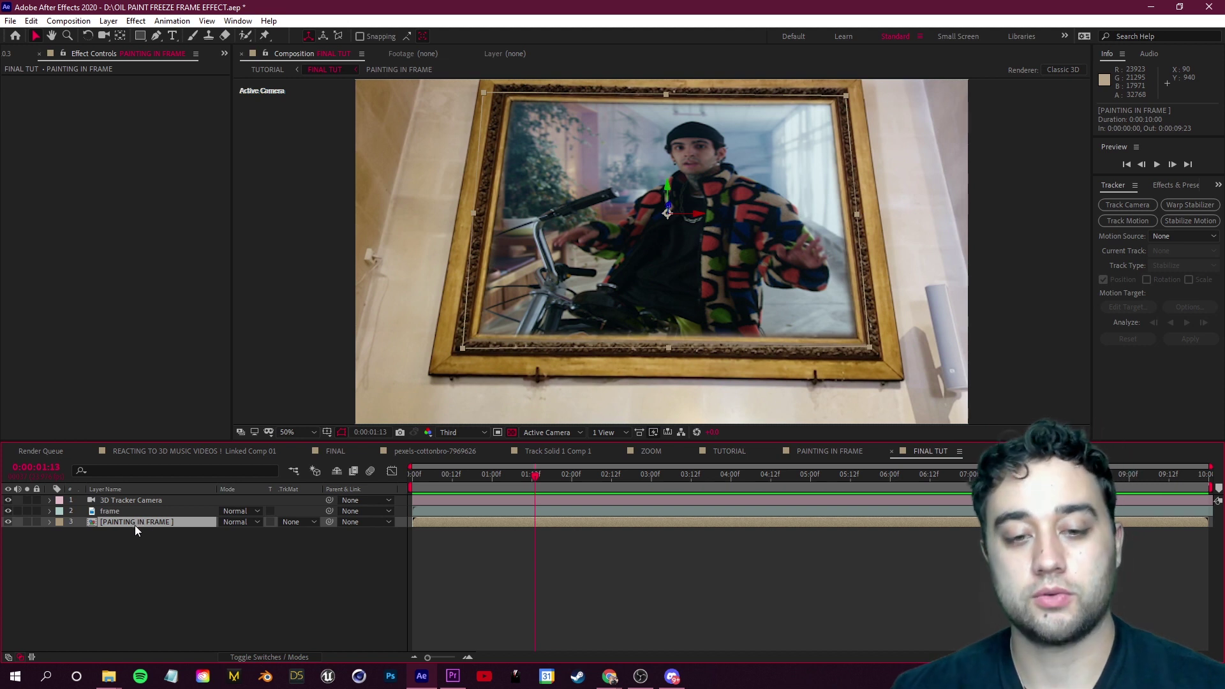
double_click(136, 525)
left_click(133, 536)
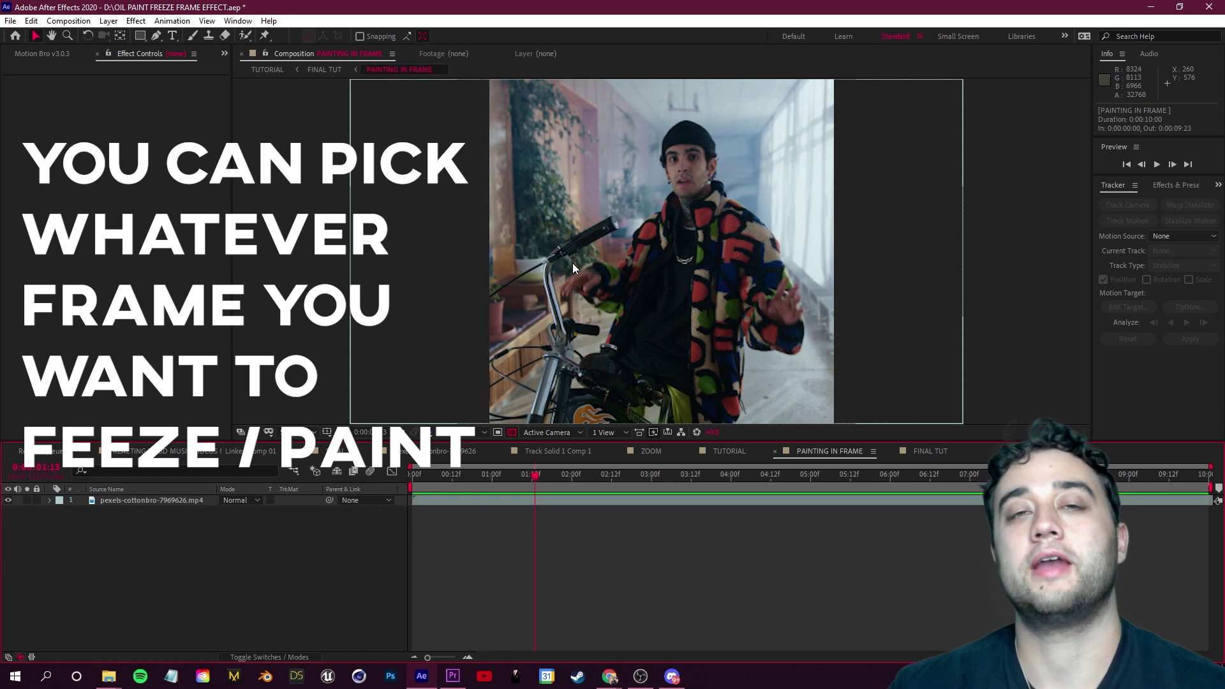
- Scrub through the cyclist footage and settle on 0:00:01:13 as the frame to freeze
left_click(521, 501)
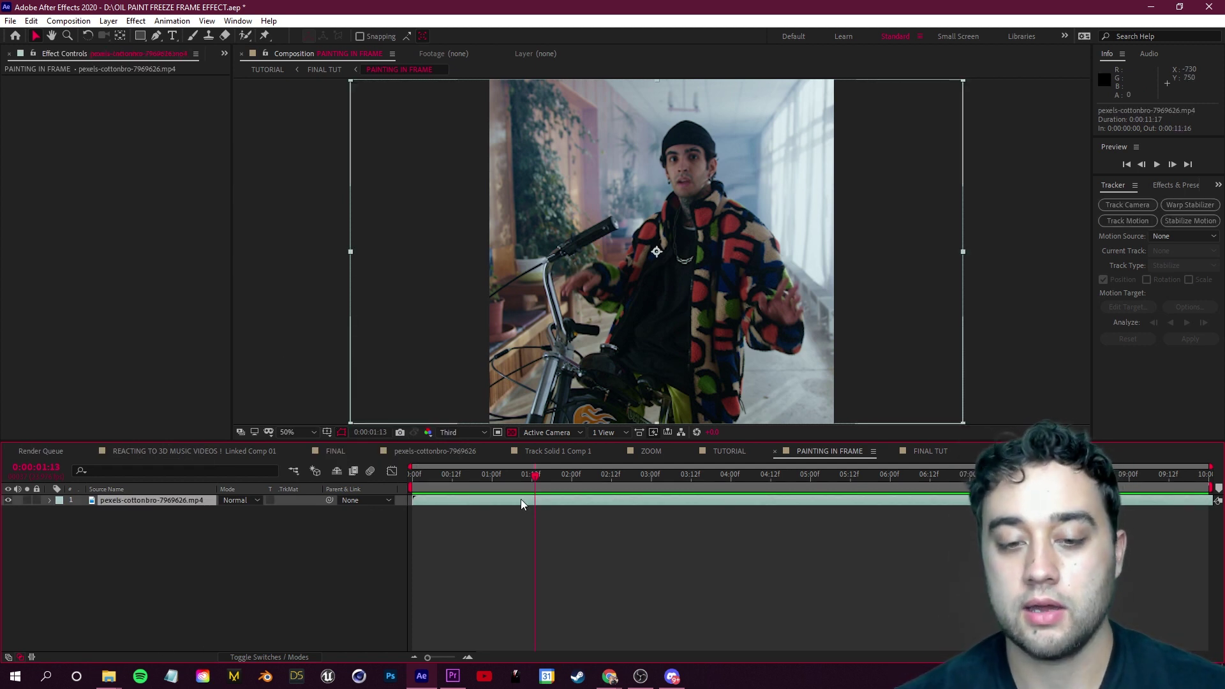
left_click(531, 476)
left_click_drag(530, 480, 505, 488)
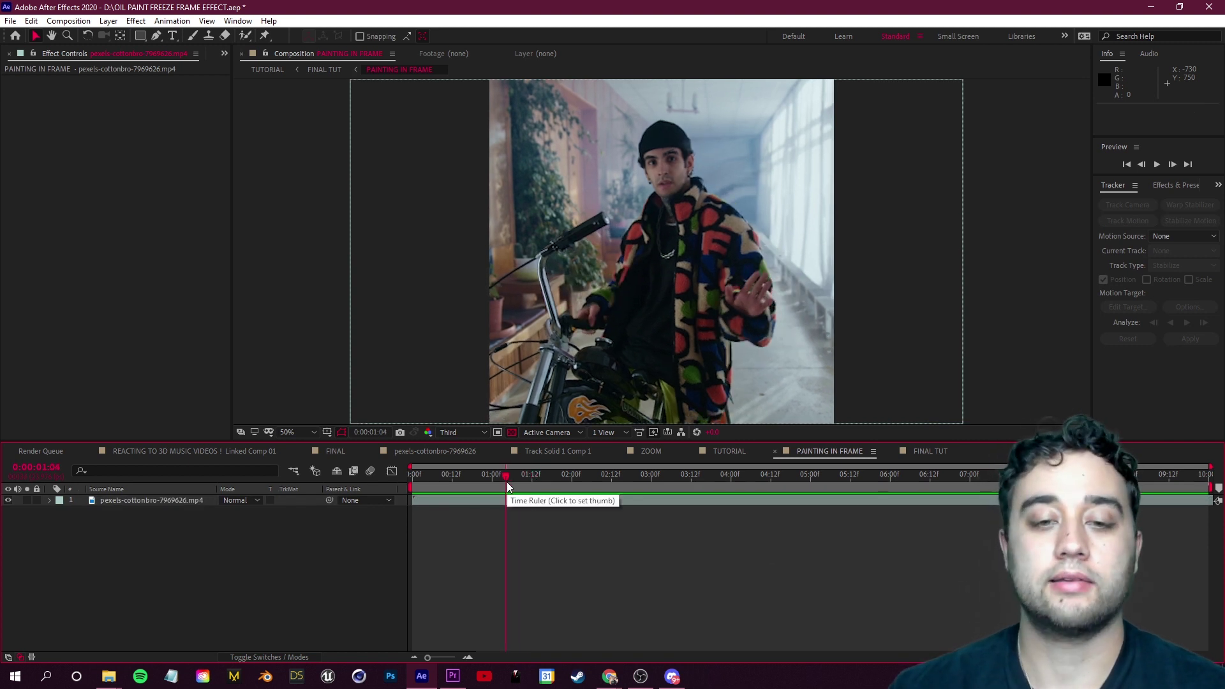
left_click_drag(510, 475, 537, 479)
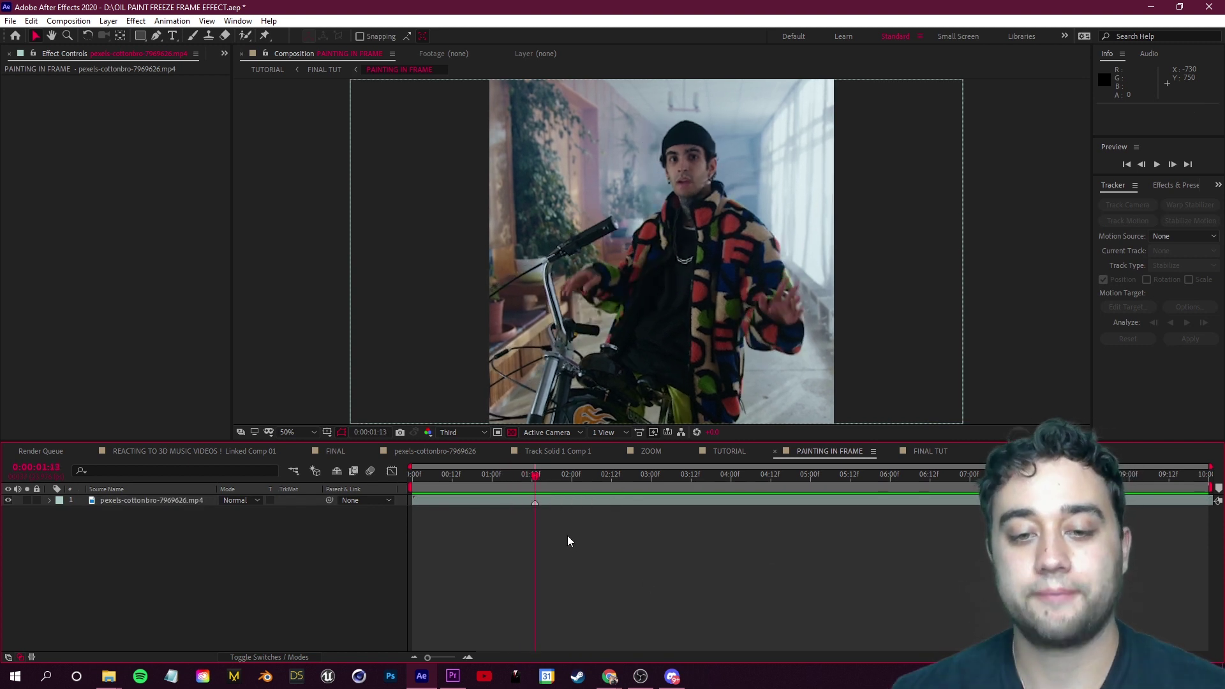
- Save the current frame as a Photoshop file named TUTORIAL PAINT and open that PSD in Photoshop from the project folder
left_click(555, 501)
left_click(69, 21)
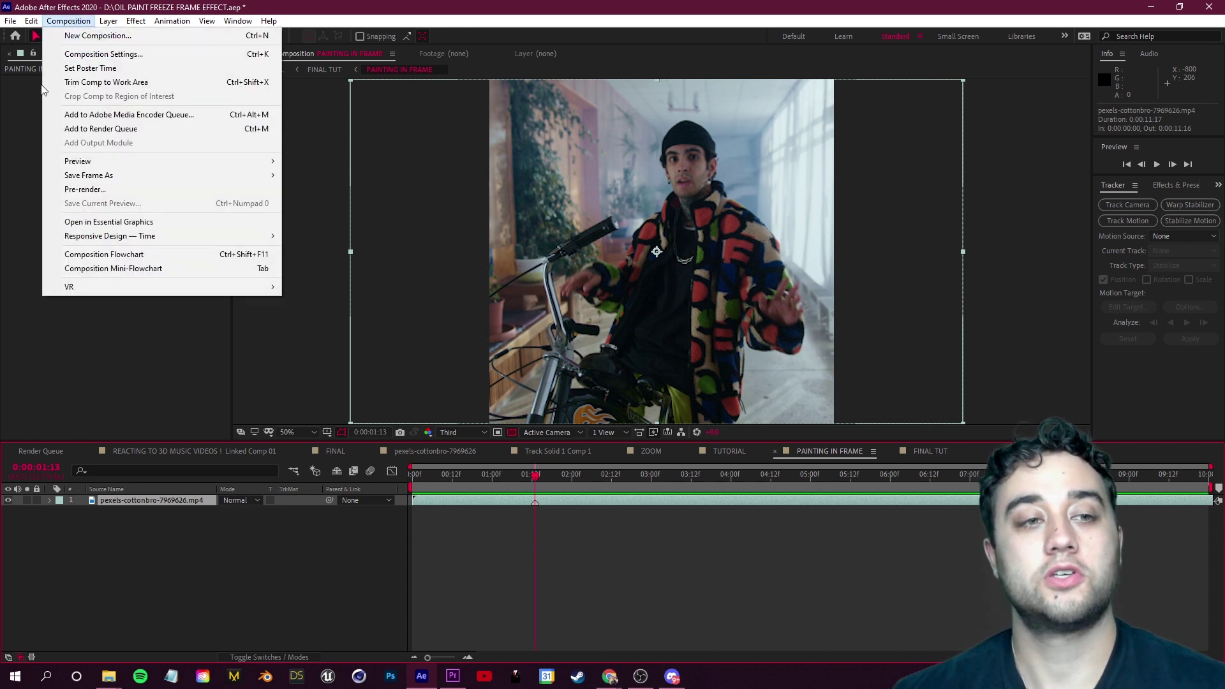
mouse_move(161, 179)
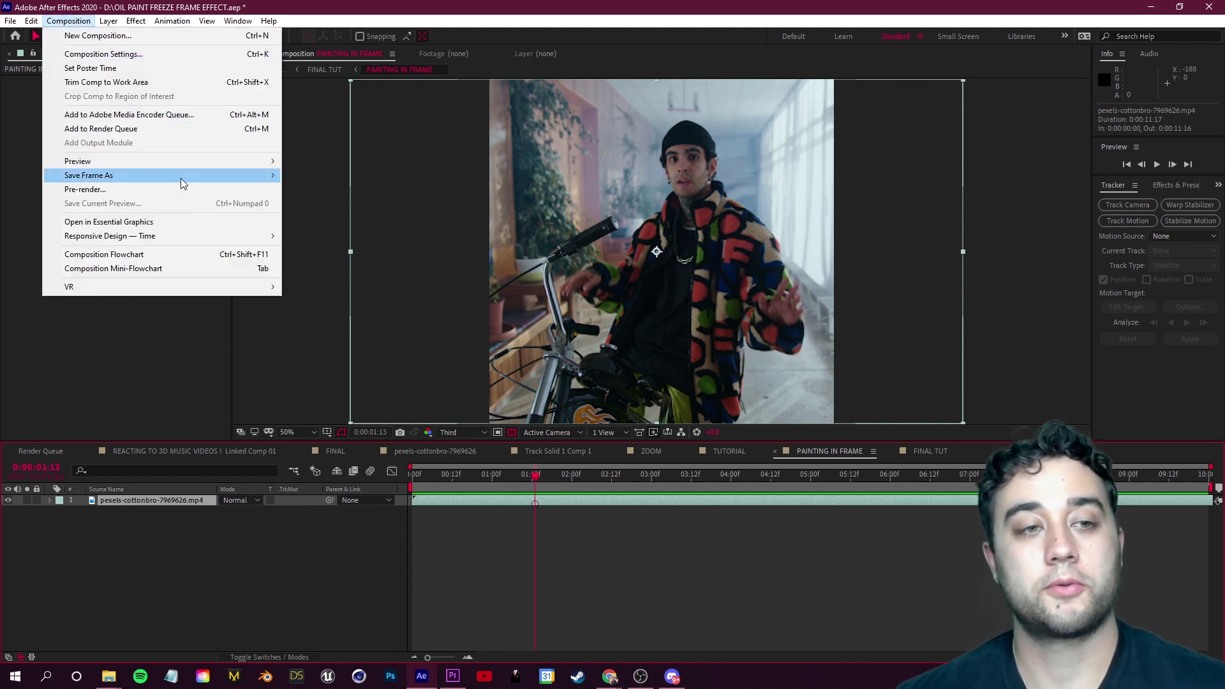
left_click(355, 195)
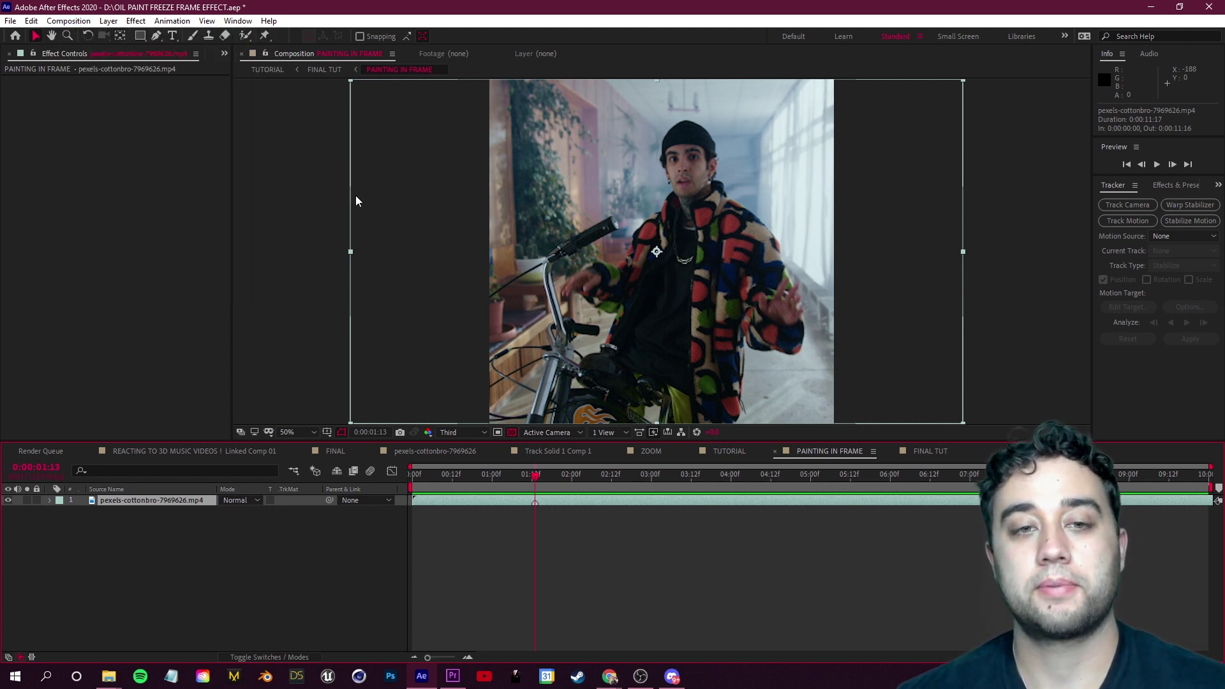
type("TUTORIAL PAINT")
key("Return")
key("alt+Tab")
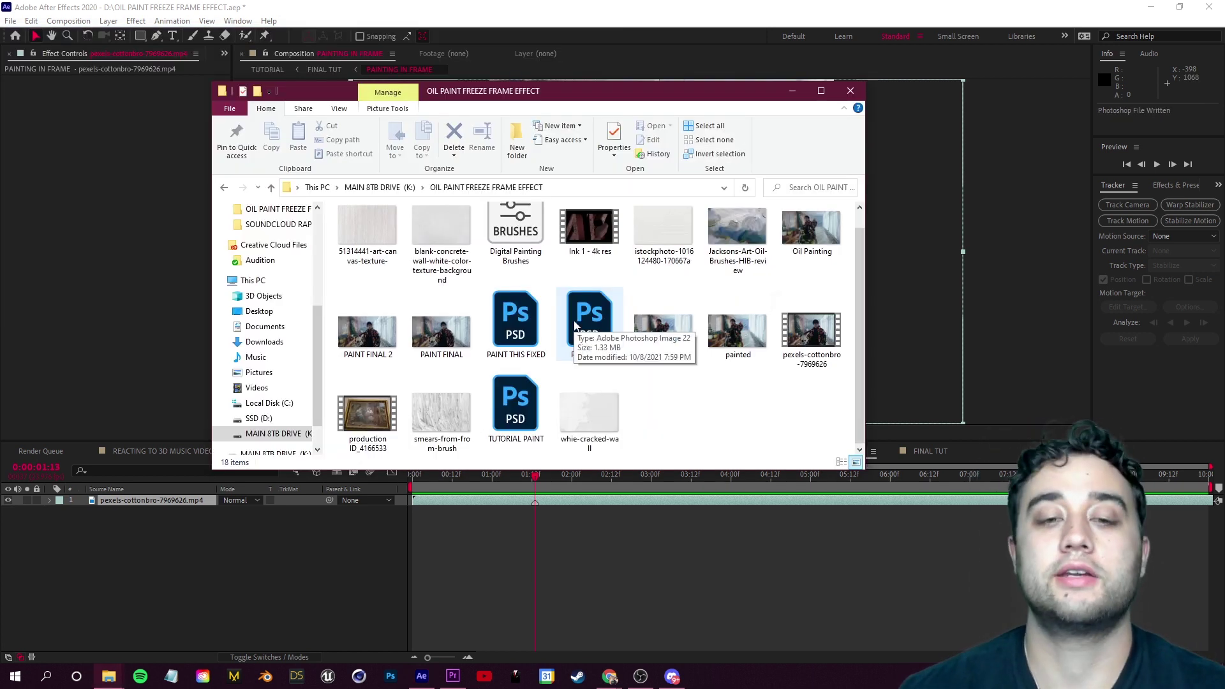
double_click(518, 440)
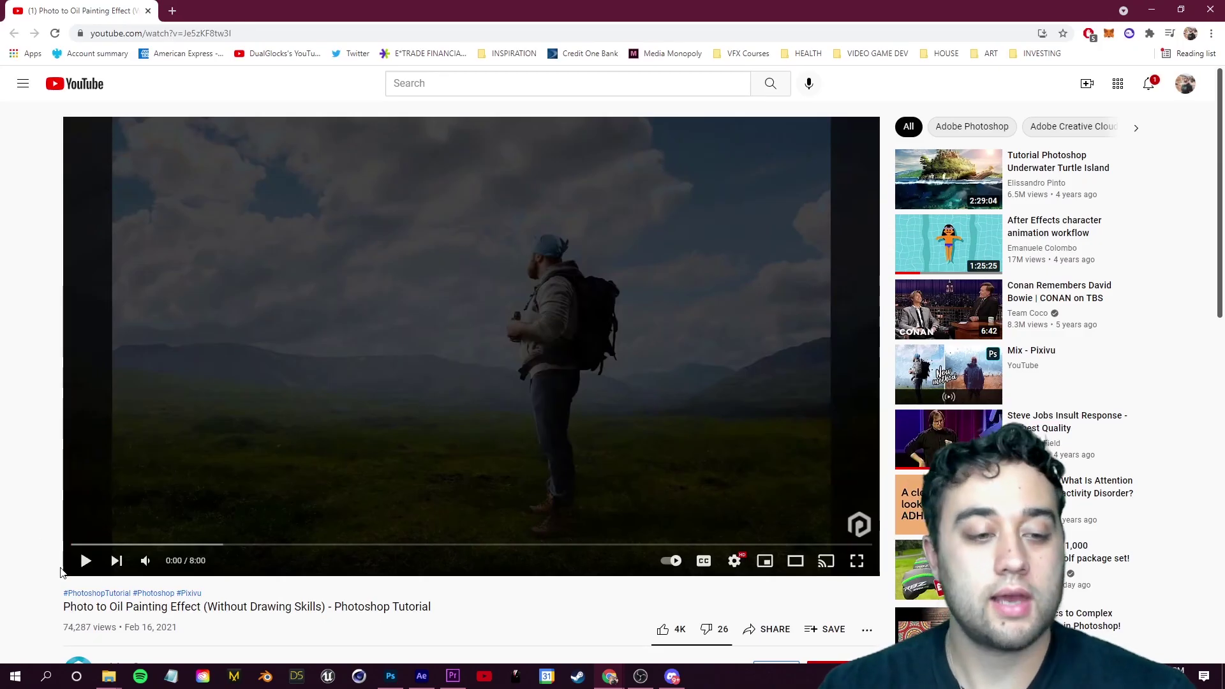
- Skim the muted Pixivu oil painting tutorial on YouTube for its brush choice, History setup and layer workflow, and return to Photoshop
left_click(146, 561)
left_click(83, 562)
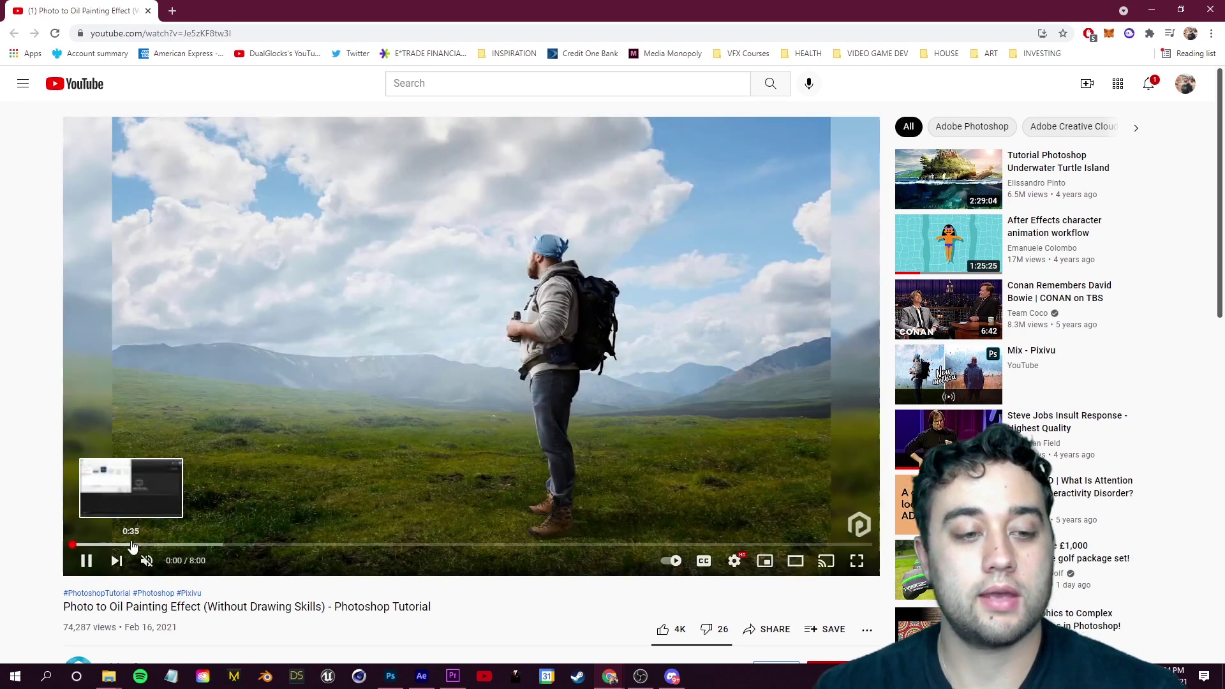
scroll(128, 552, "down", 2)
scroll(128, 552, "up", 2)
left_click(142, 545)
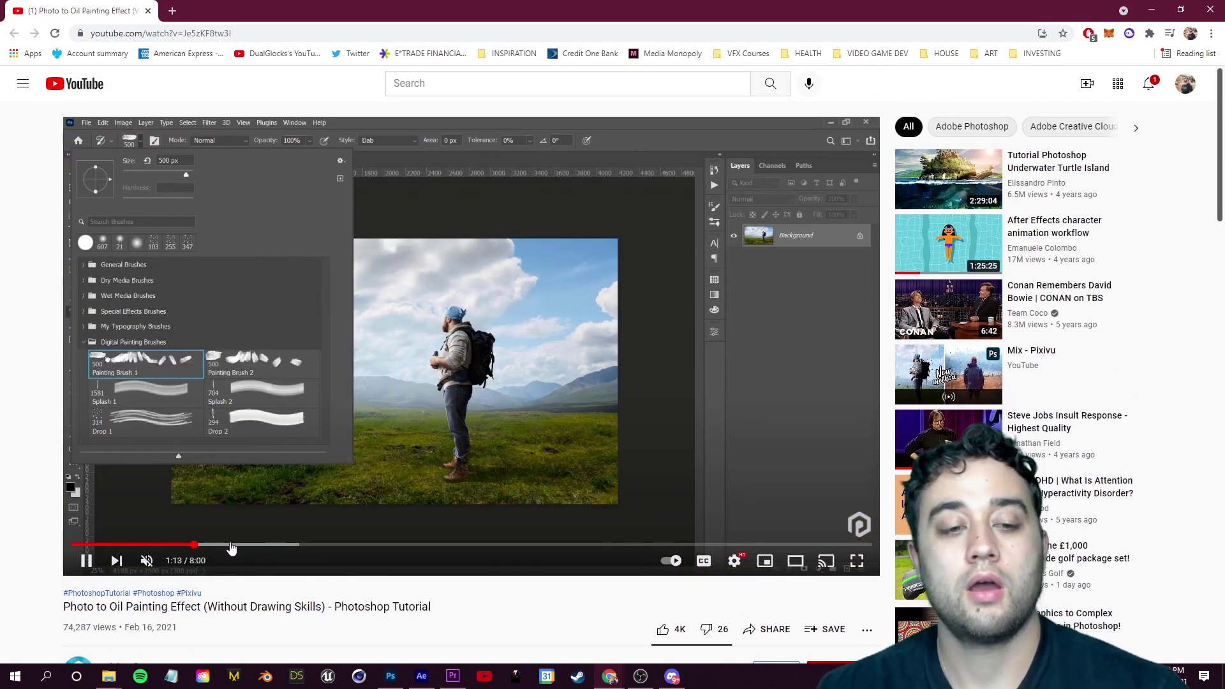
scroll(127, 511, "down", 3)
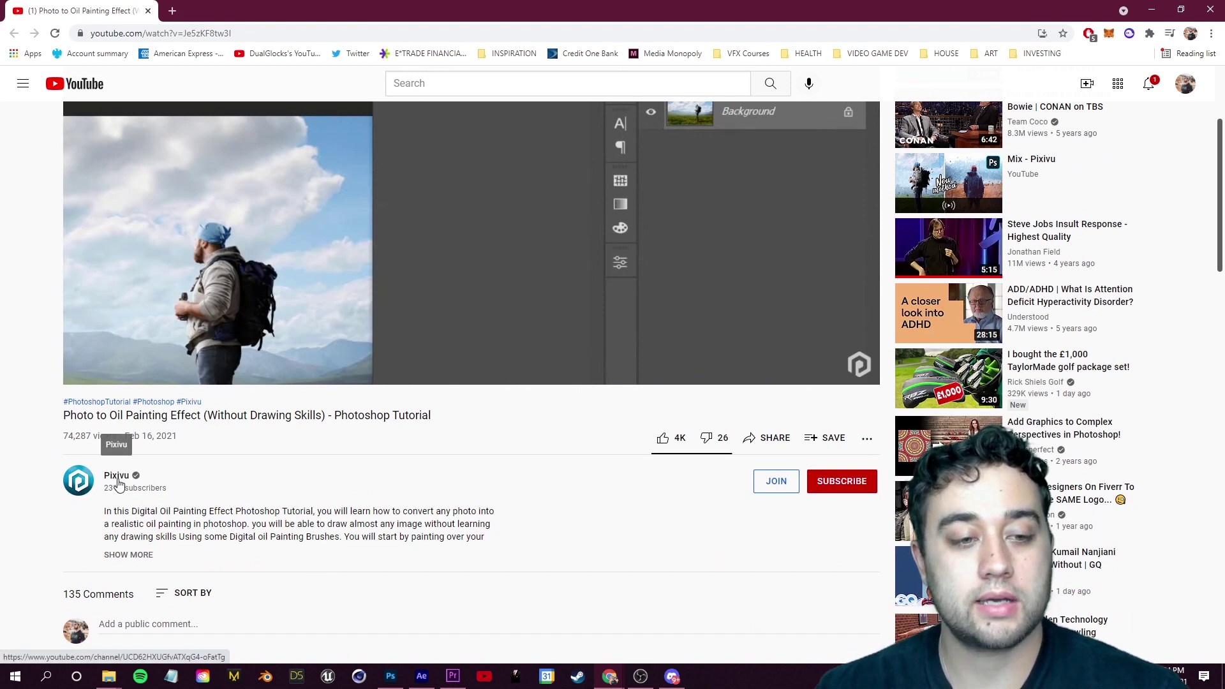
scroll(121, 472, "up", 3)
scroll(136, 455, "down", 3)
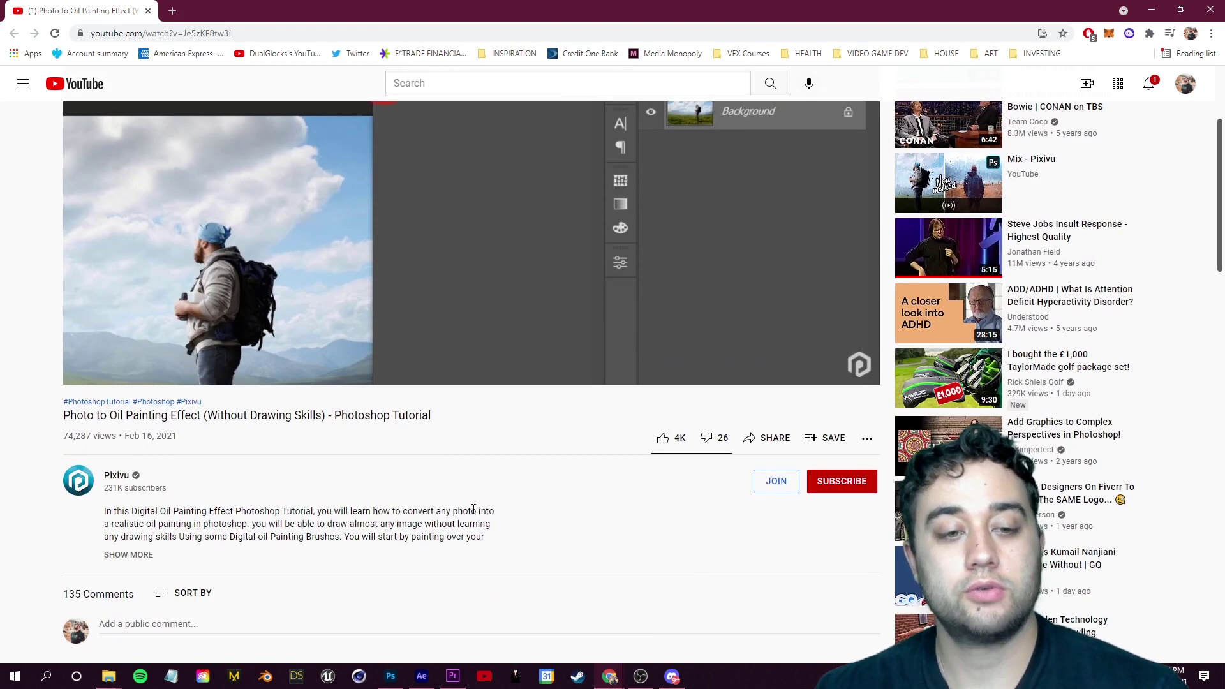
scroll(208, 559, "up", 3)
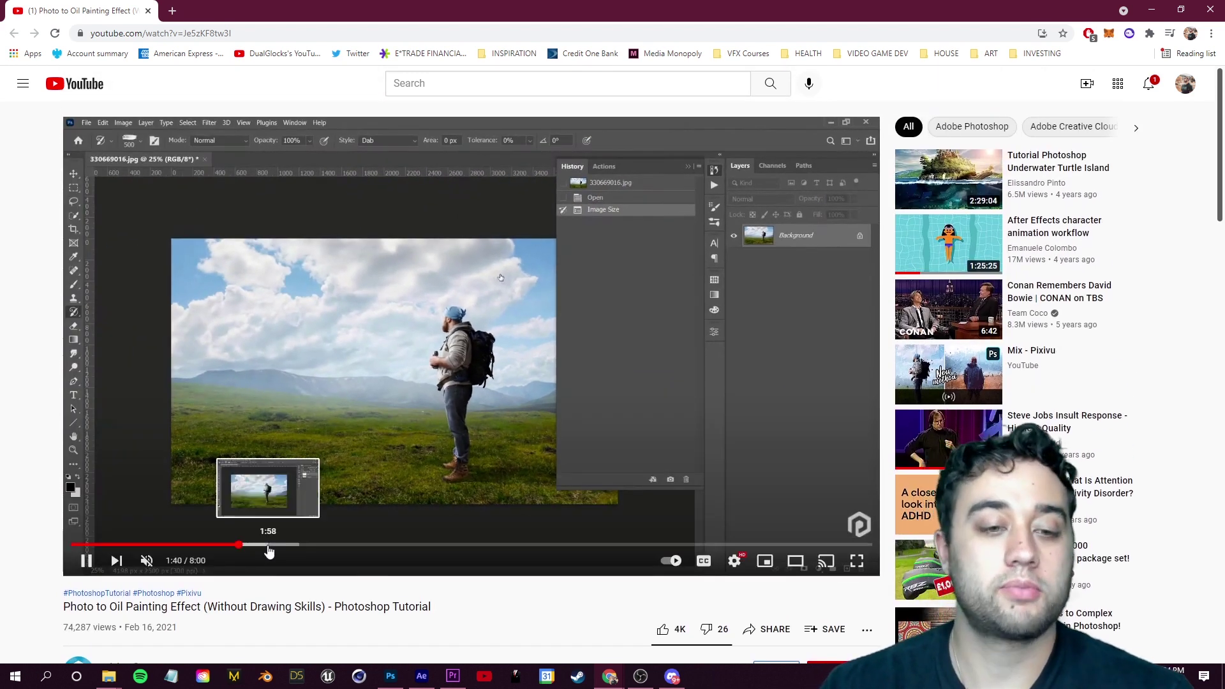
left_click(415, 400)
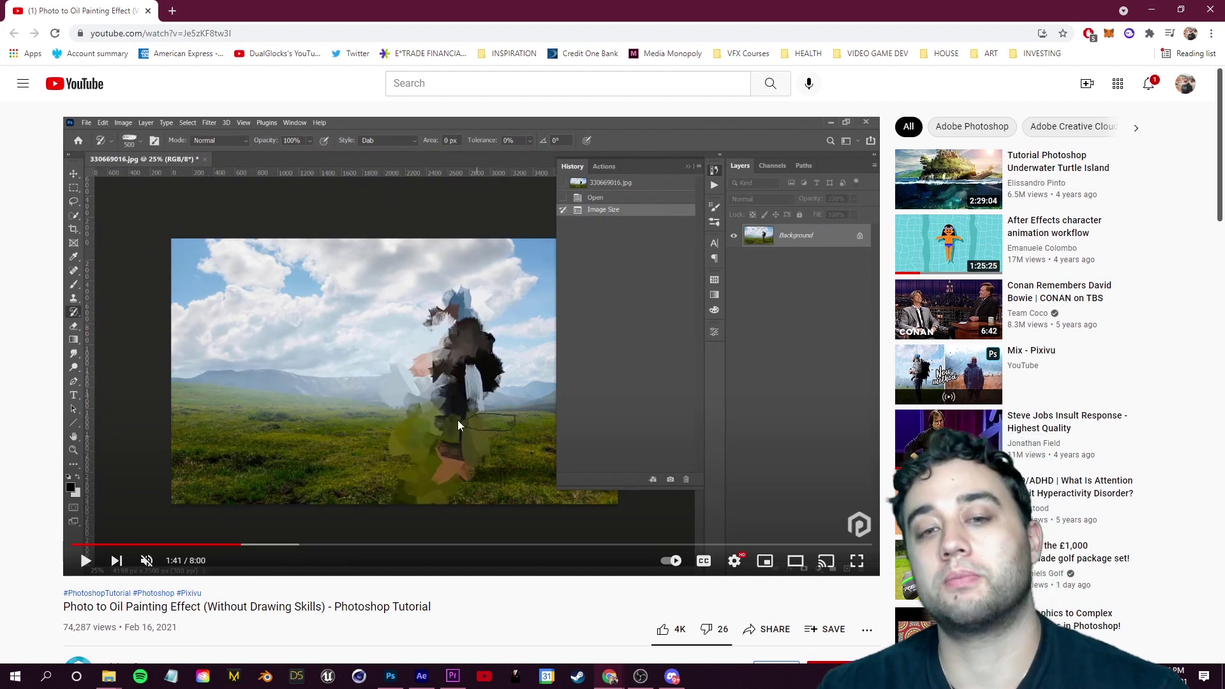
left_click(277, 545)
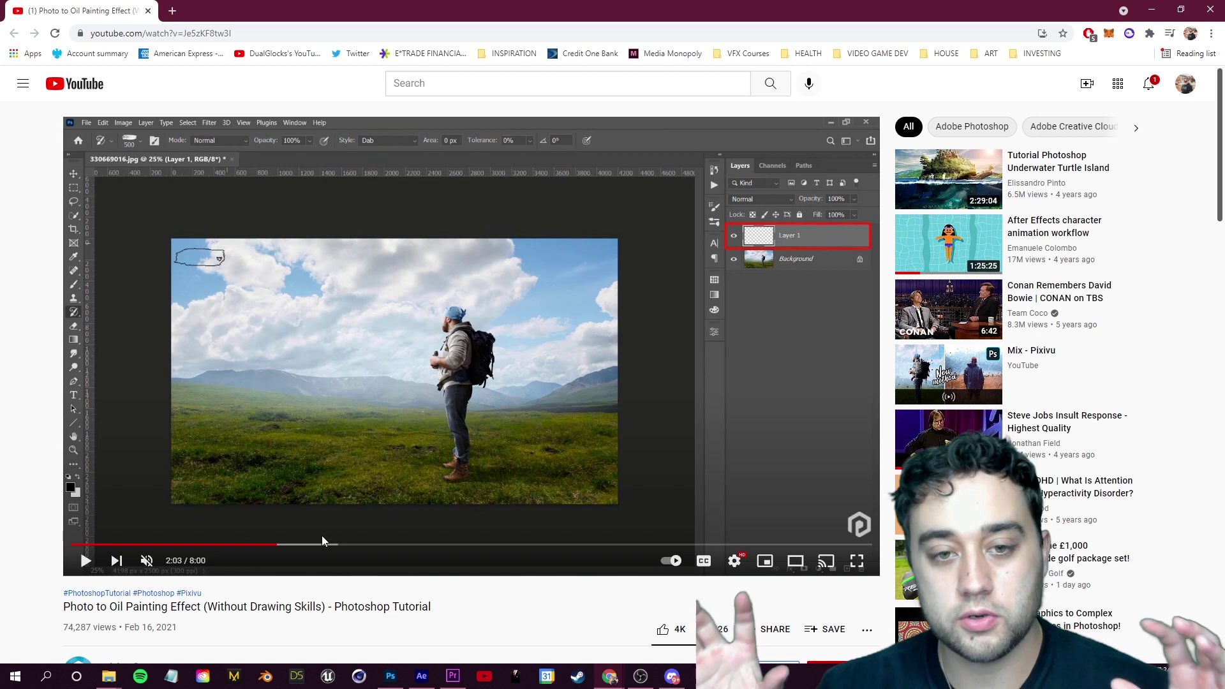
left_click(1152, 10)
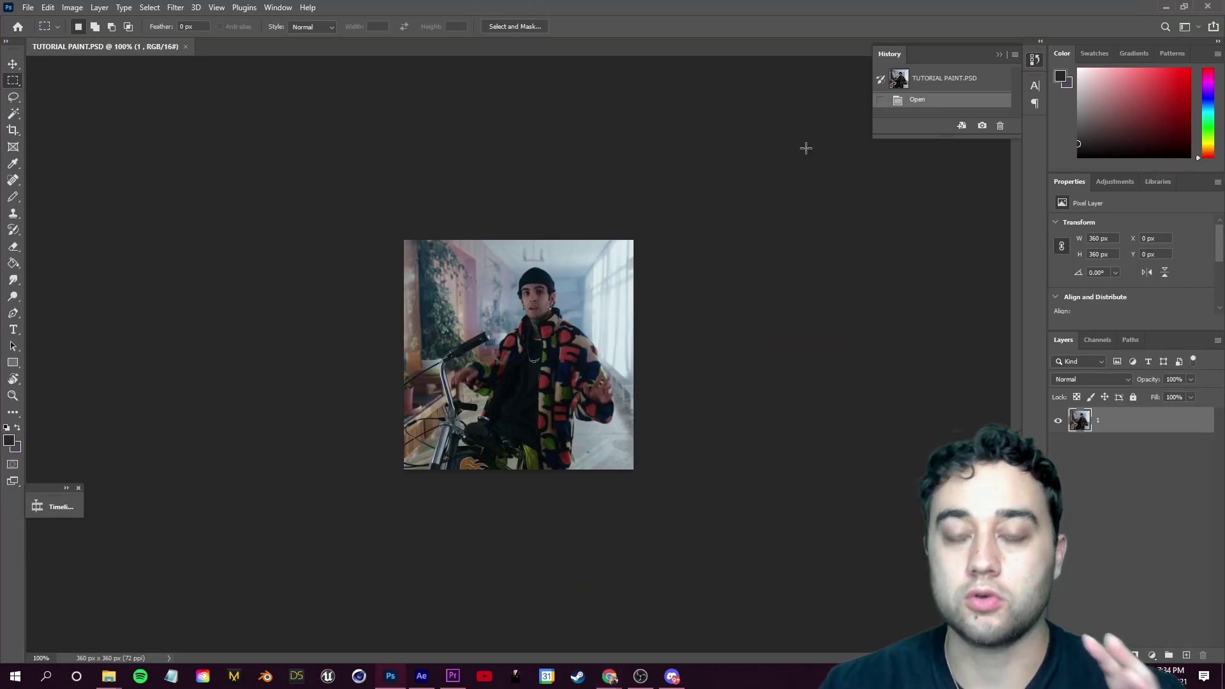
- Convert the TUTORIAL PAINT document to 8 Bits/Channel
scroll(546, 434, "up", 4)
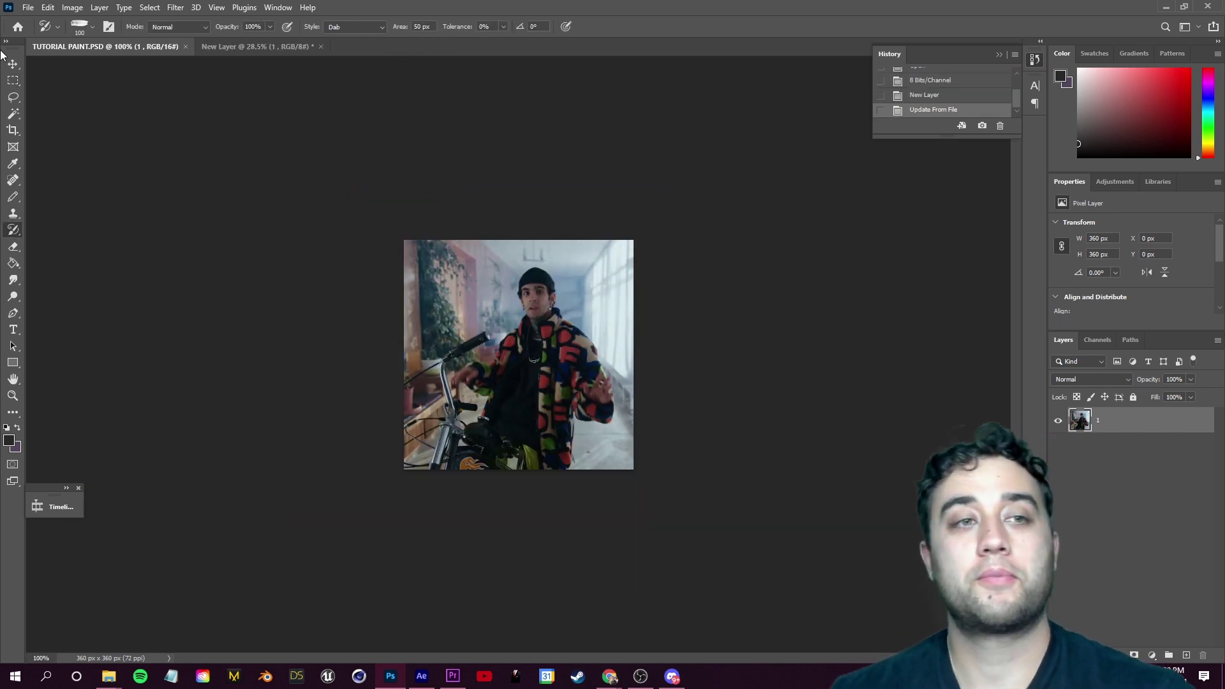
left_click(72, 7)
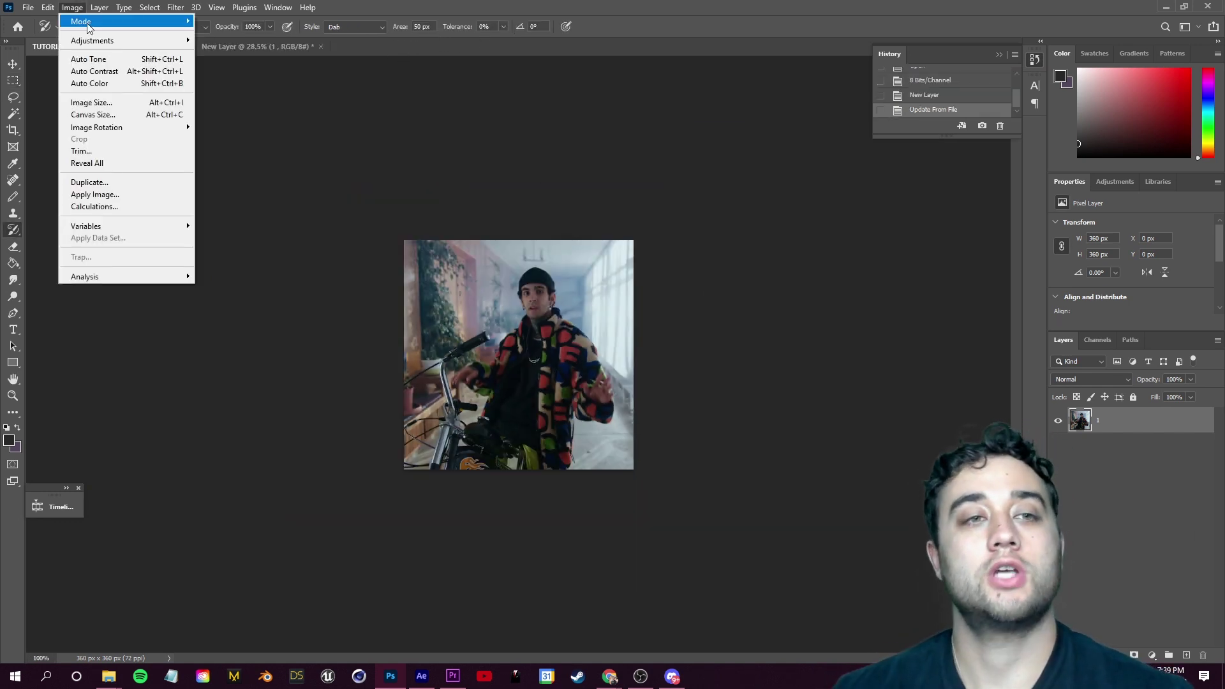
mouse_move(89, 21)
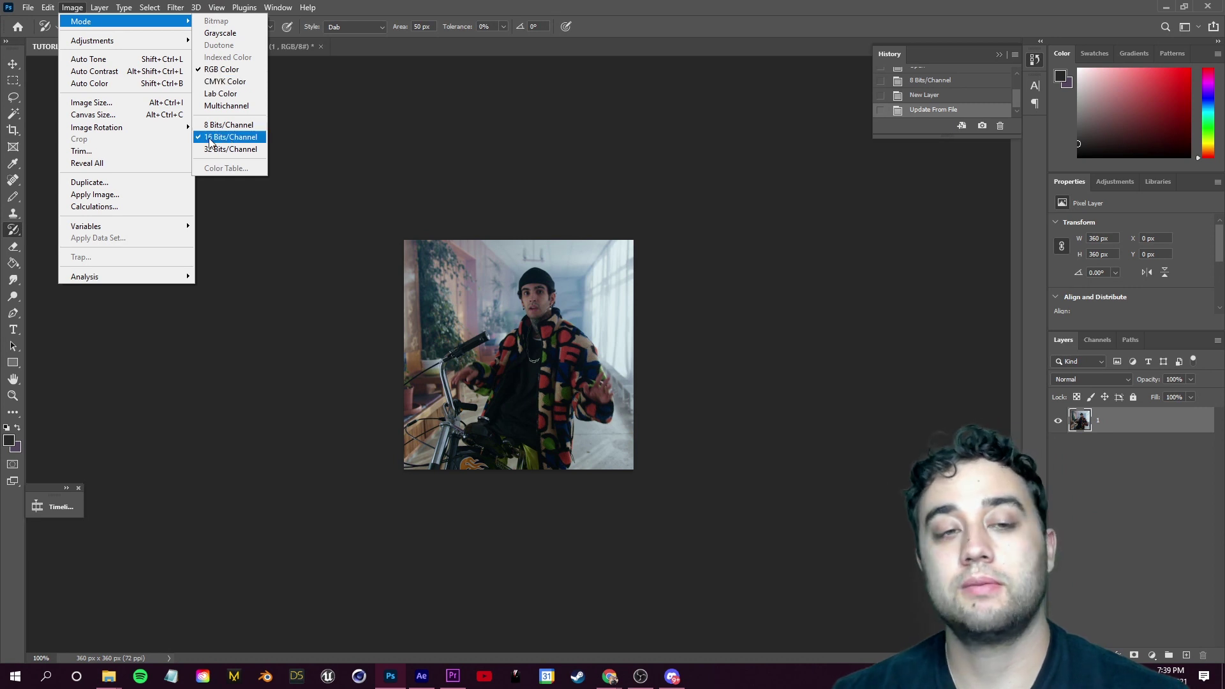
left_click(225, 124)
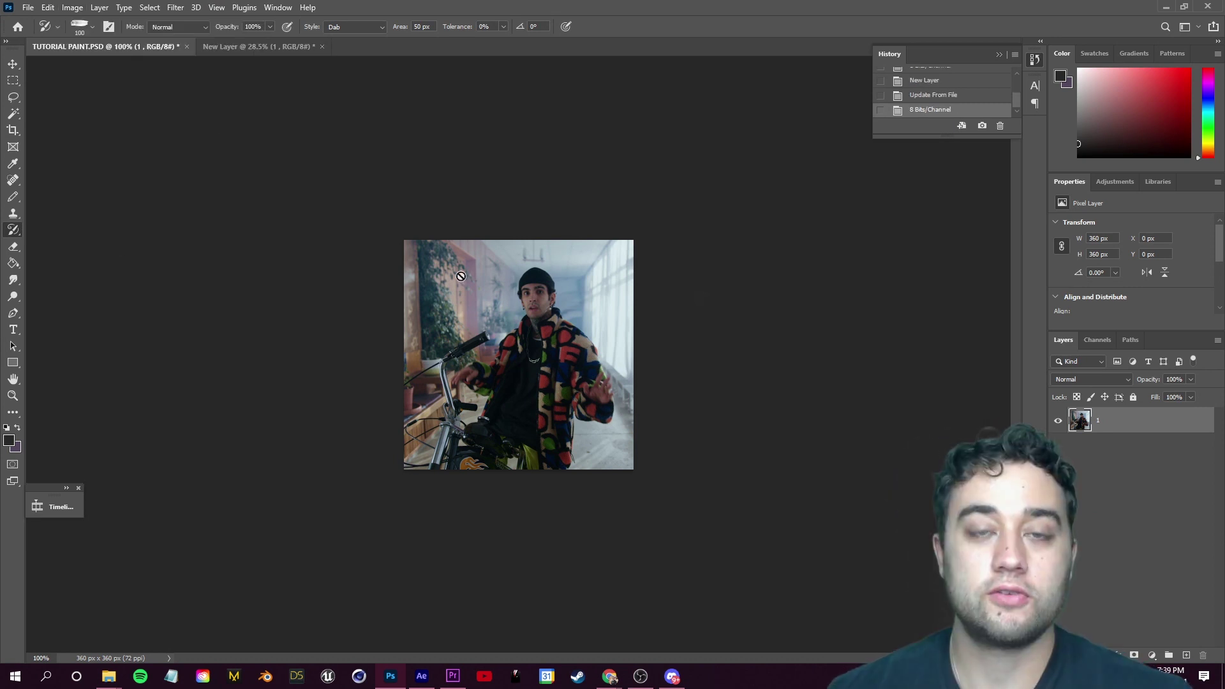
- Resize the image to 300 percent in width and height with the proportions linked
left_click(72, 7)
left_click(89, 101)
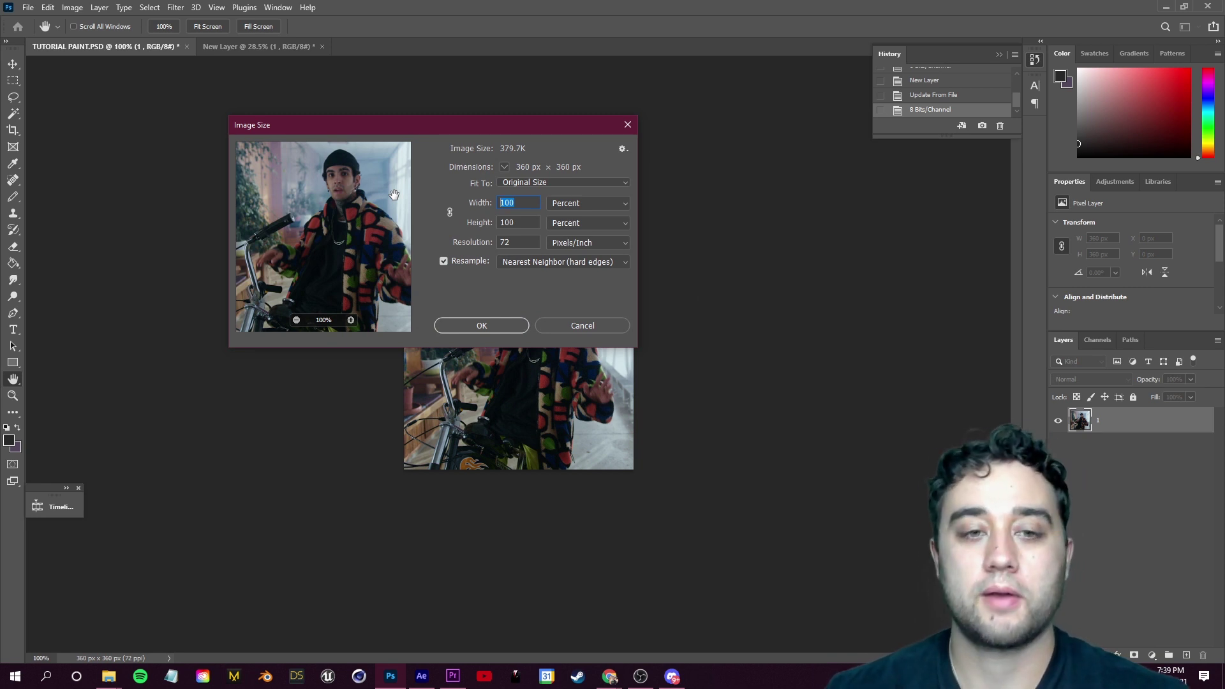
key("Tab")
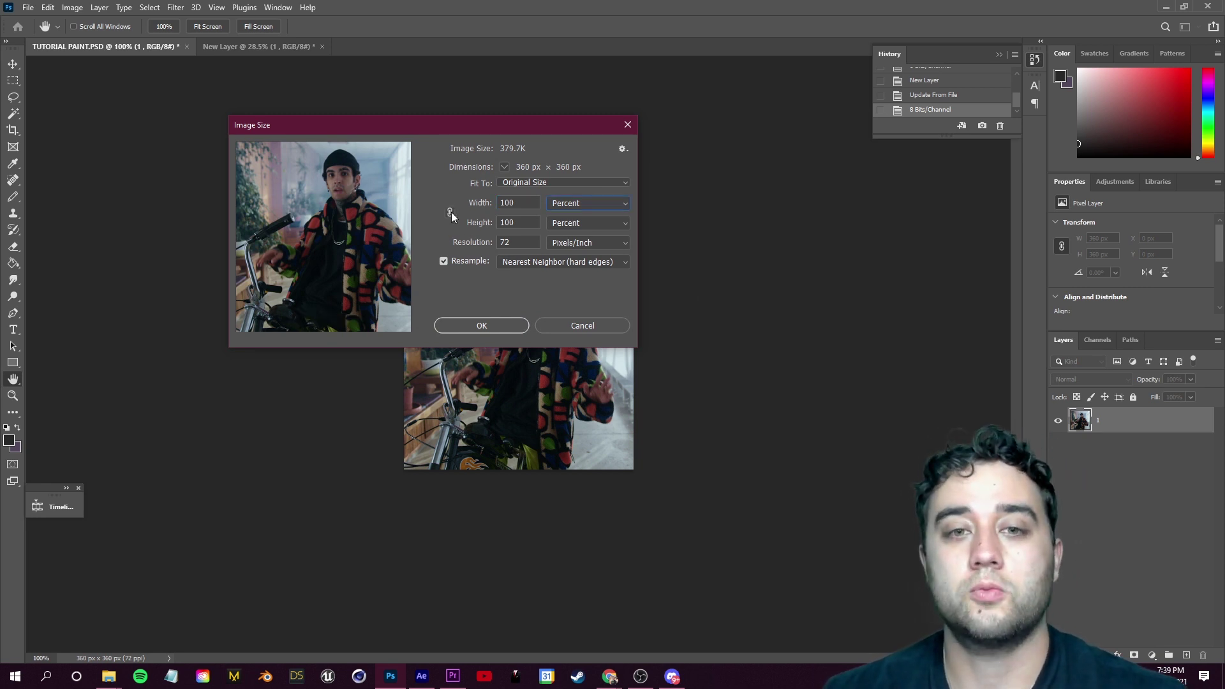
left_click(578, 202)
left_click(576, 202)
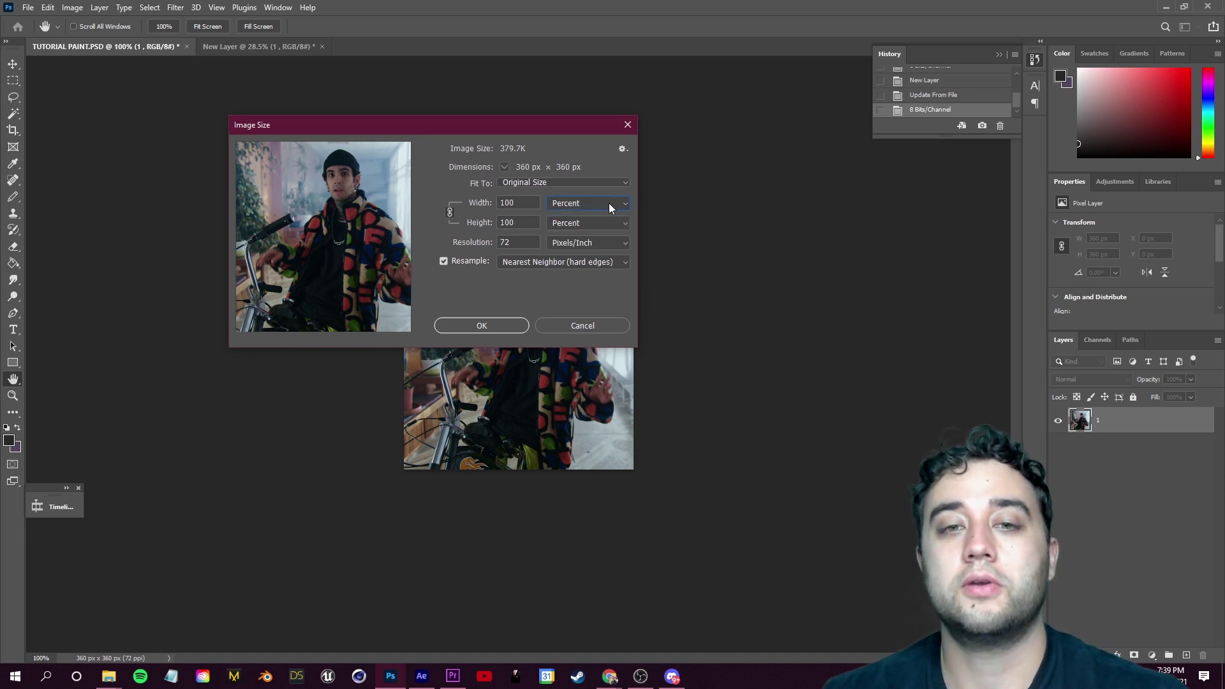
key("shift+Tab")
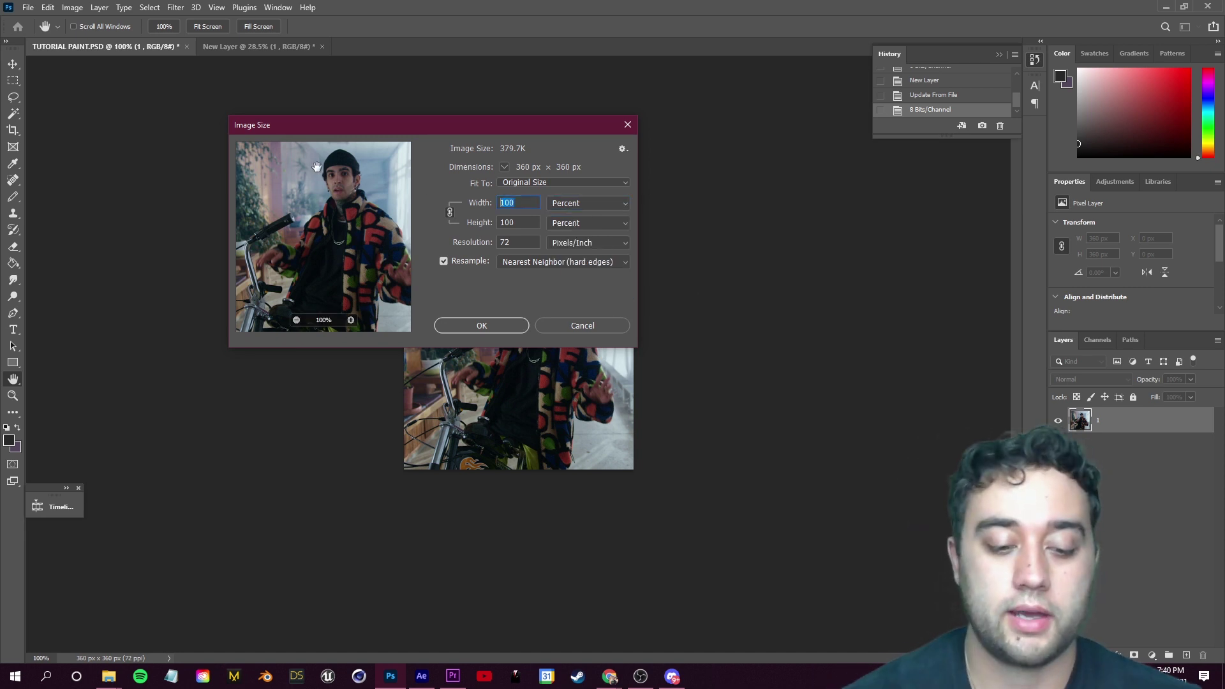
type("300")
key("Return")
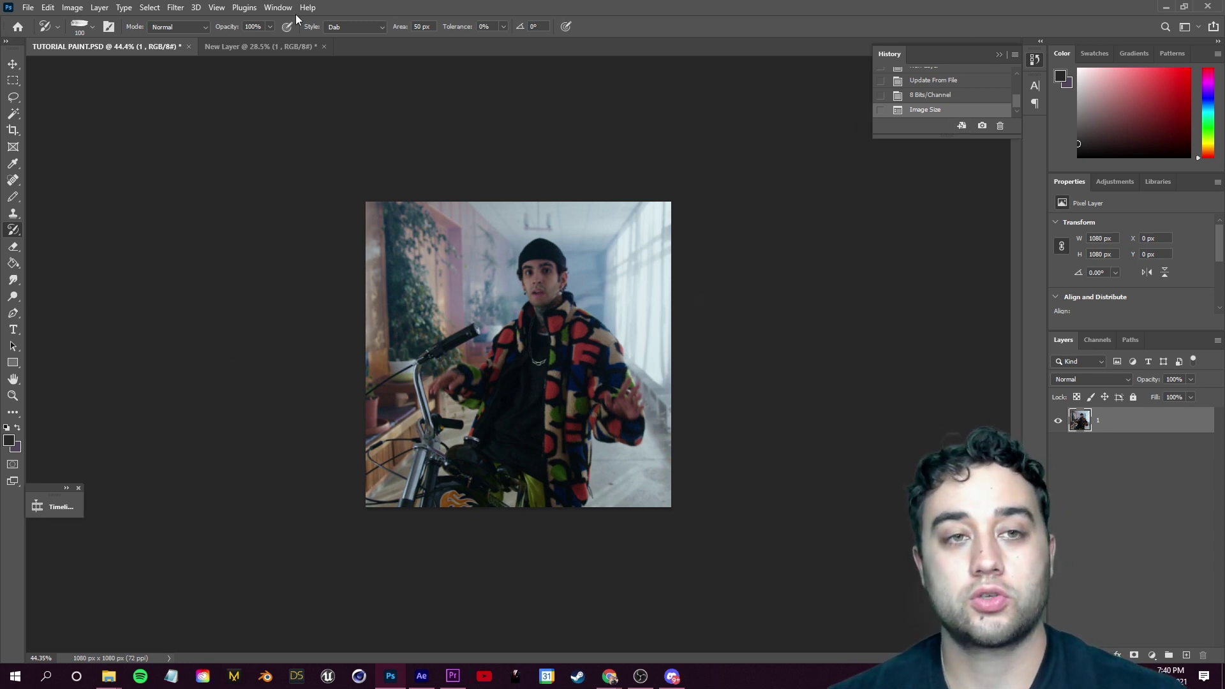
- Create a new document from the resized state in the document's history
left_click(278, 8)
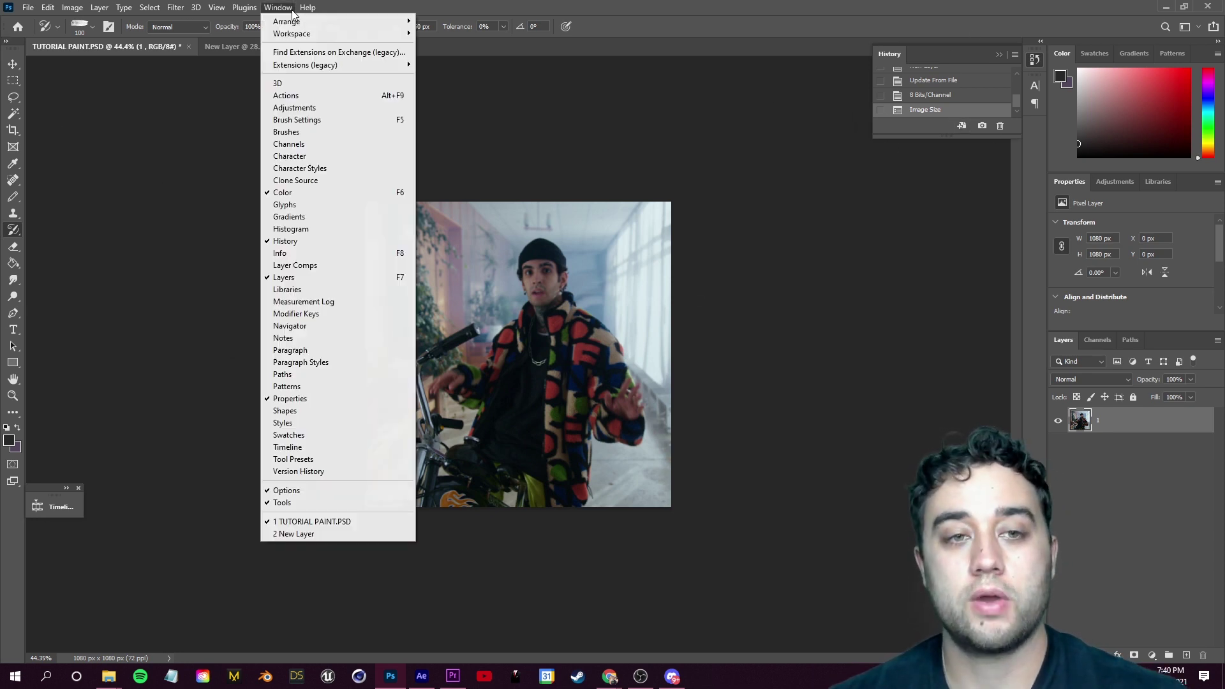
left_click(322, 247)
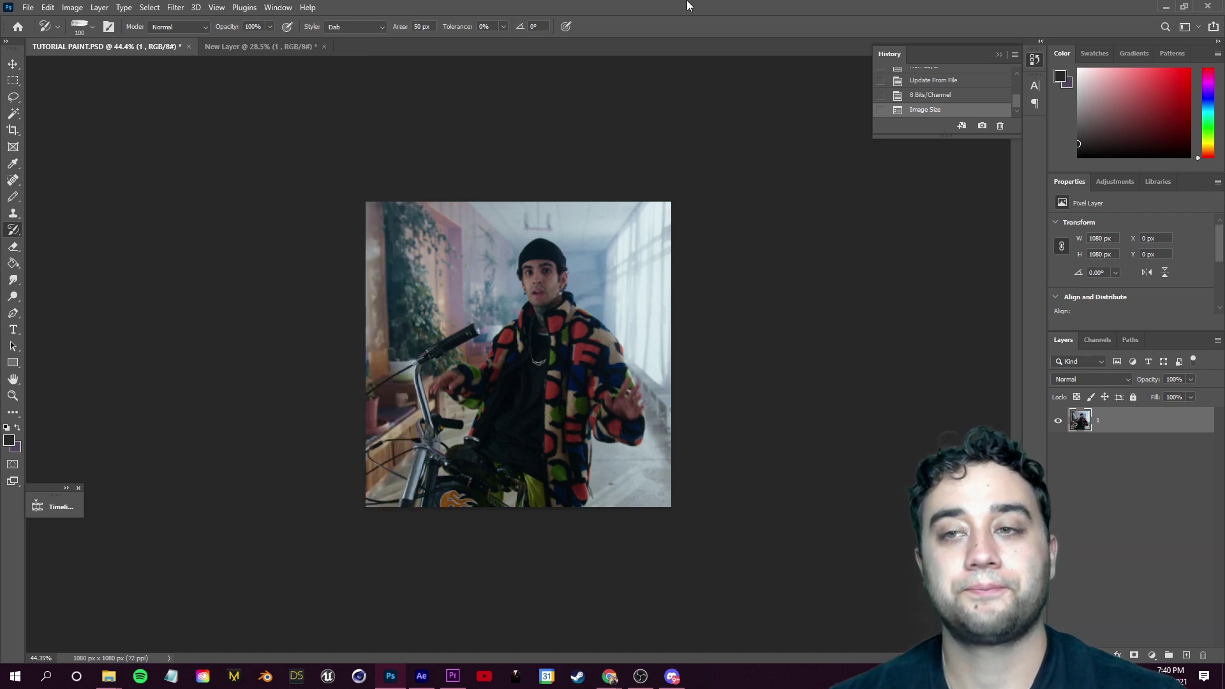
left_click(962, 126)
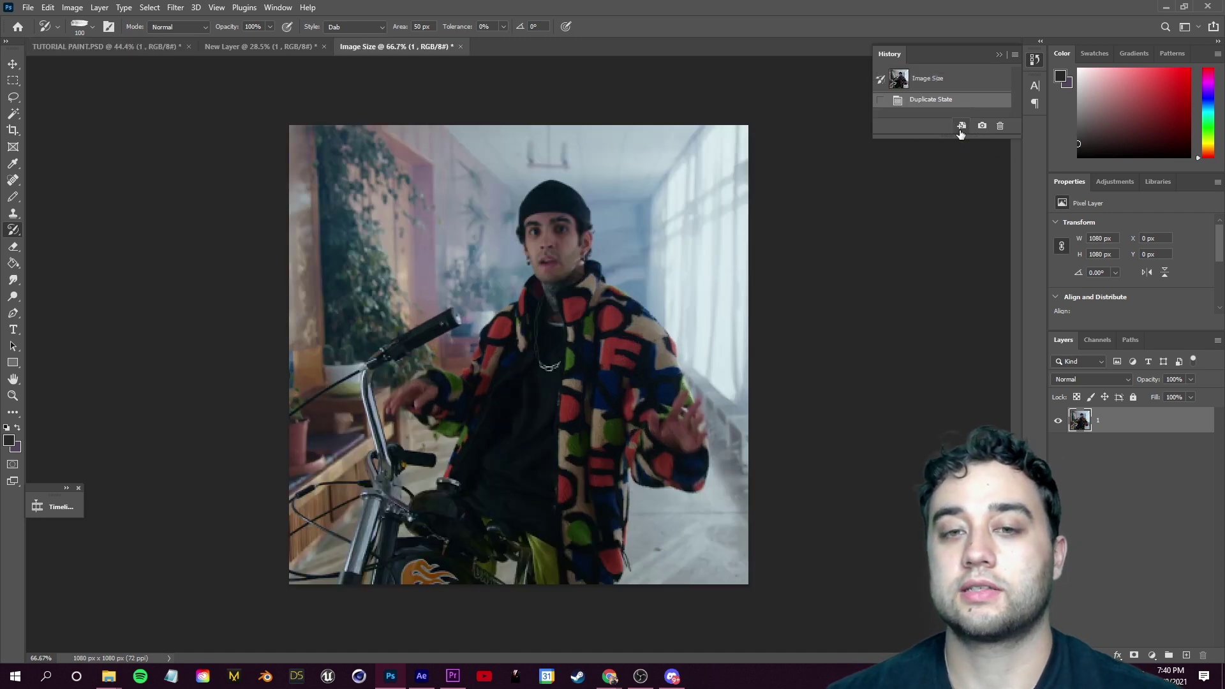
- Activate the Art History Brush and check its Digital Painting Brushes presets and the preset management options
right_click(13, 230)
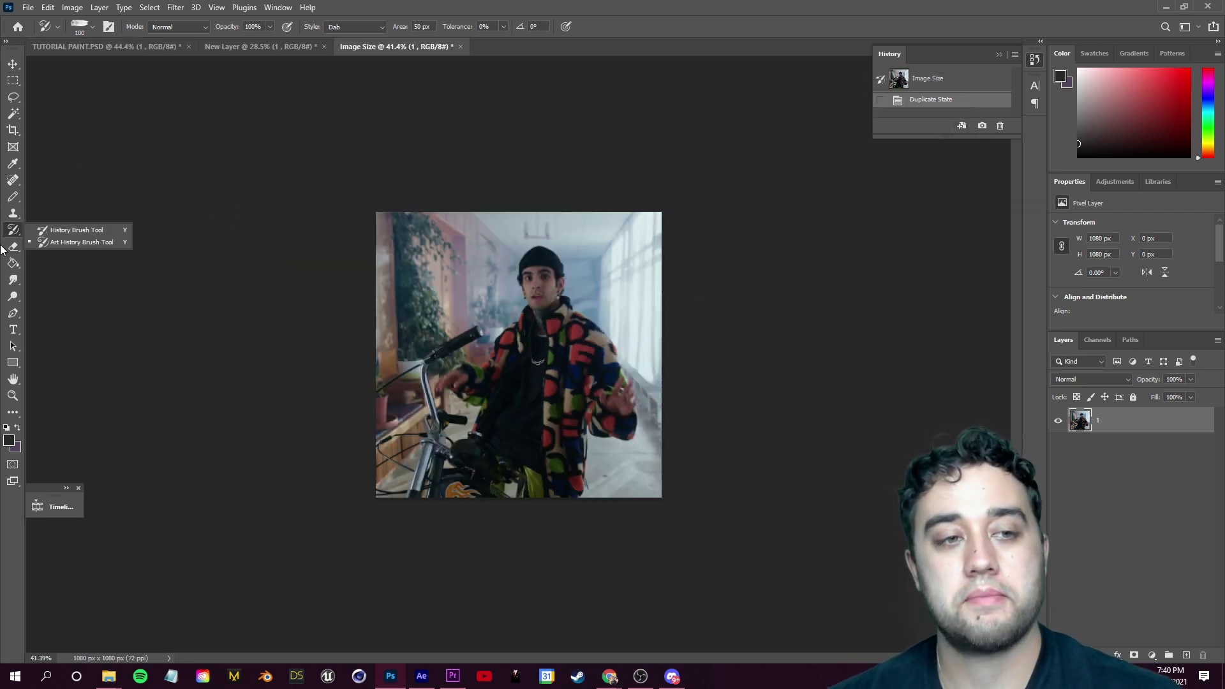
left_click(63, 243)
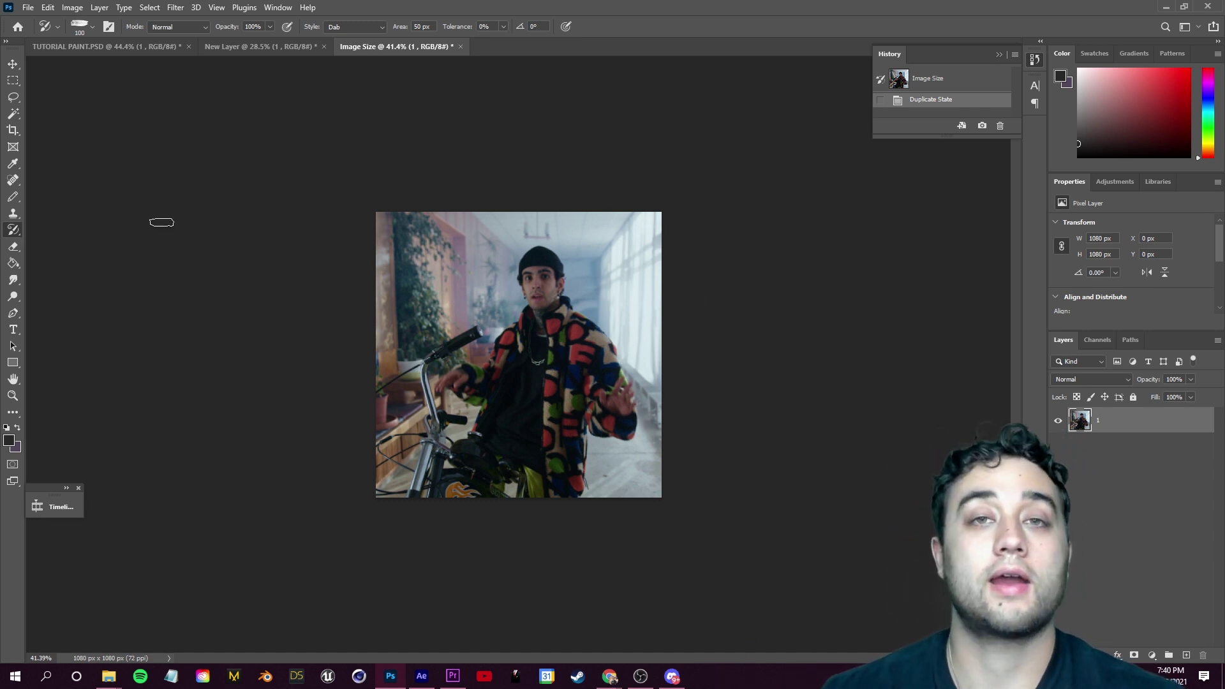
left_click(93, 27)
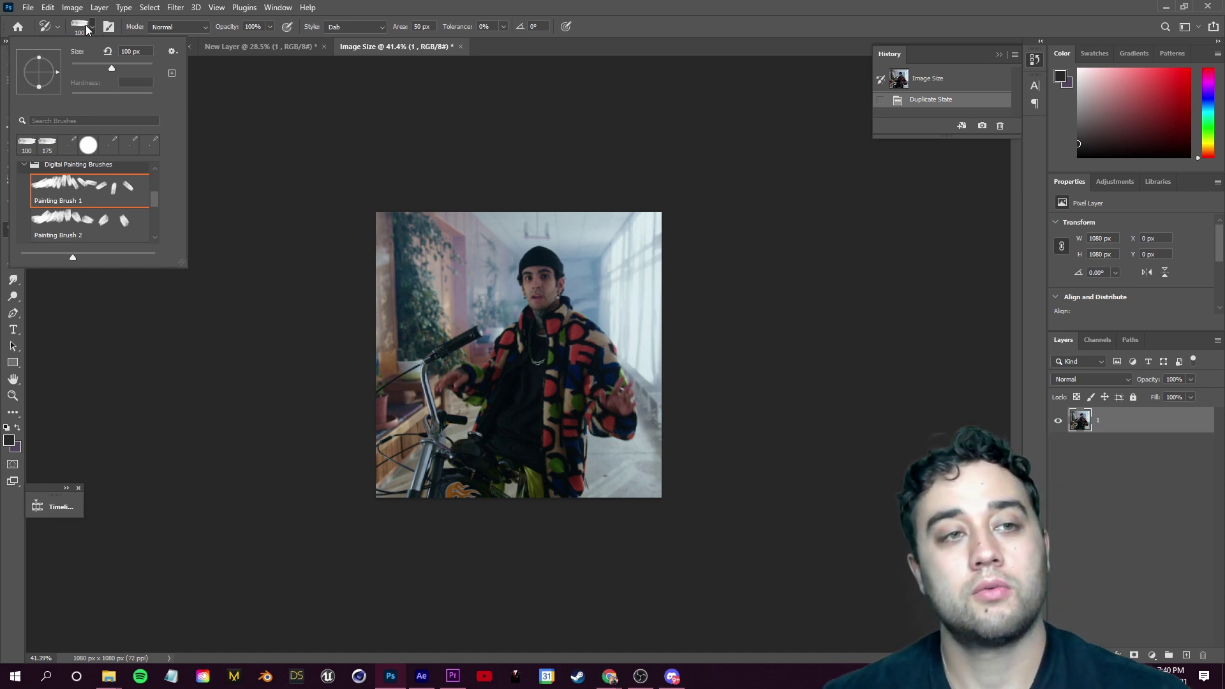
left_click(172, 51)
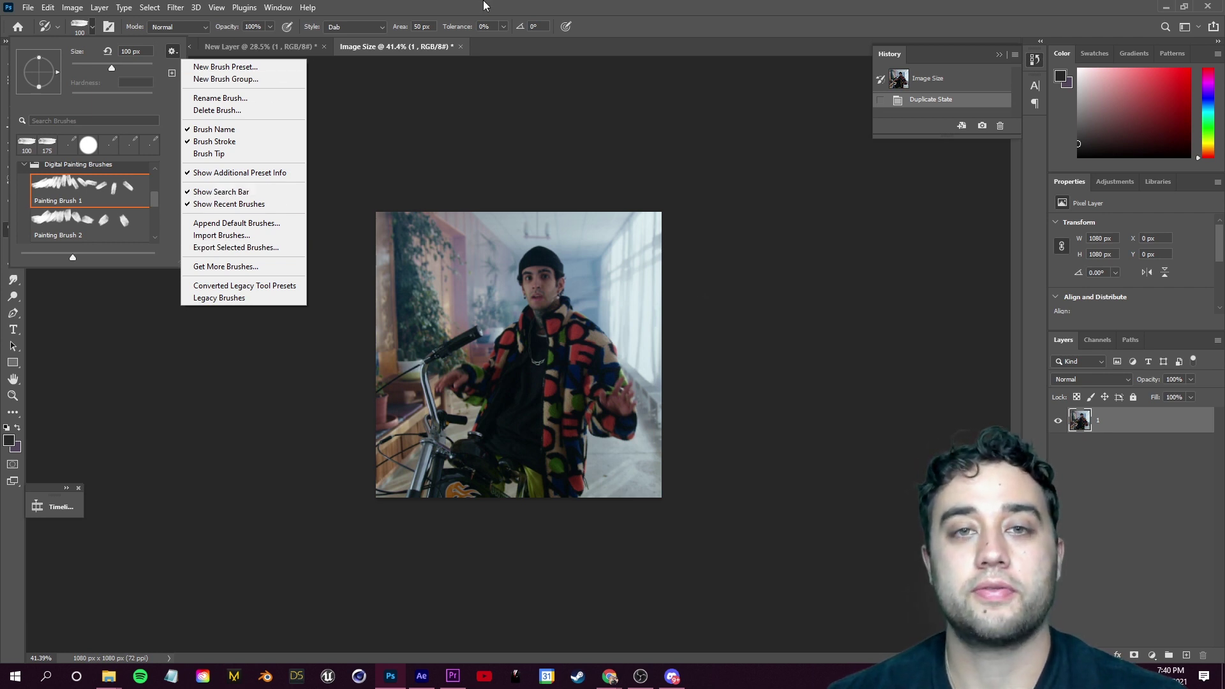
key("Escape")
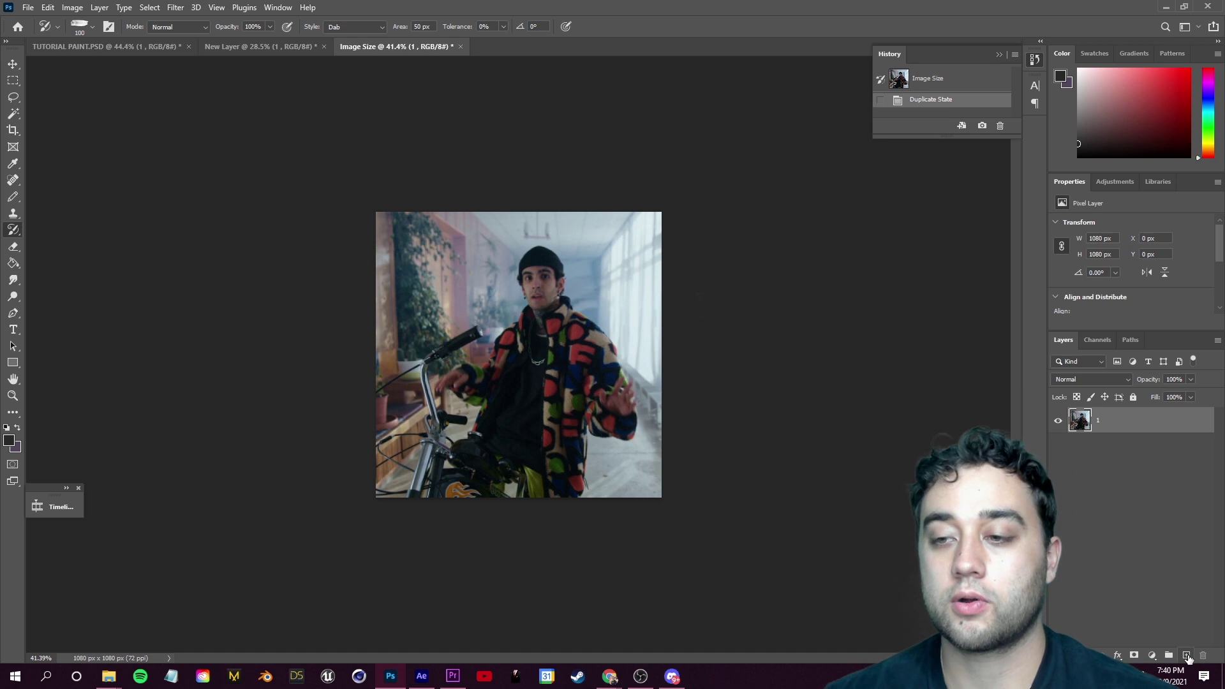
- Add a new layer, enlarge the Art History Brush to 500 px and paint broad strokes over the whole image
left_click(1187, 656)
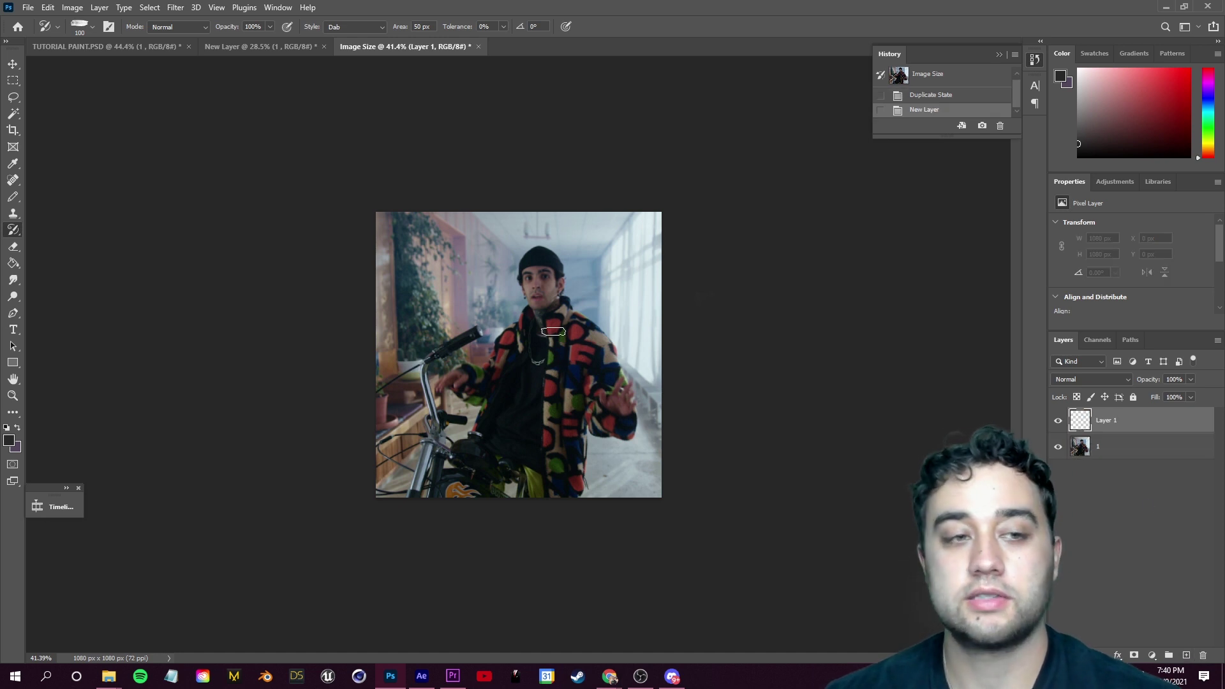
right_click(14, 237)
left_click(80, 244)
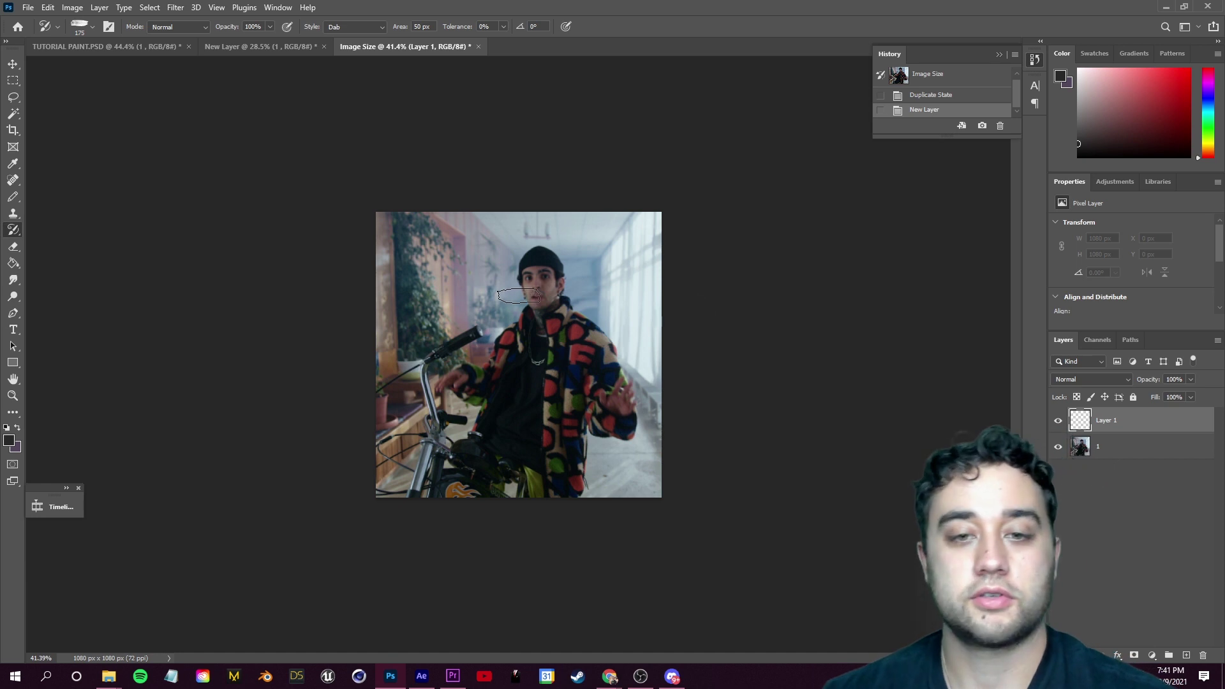
key("bracketright")
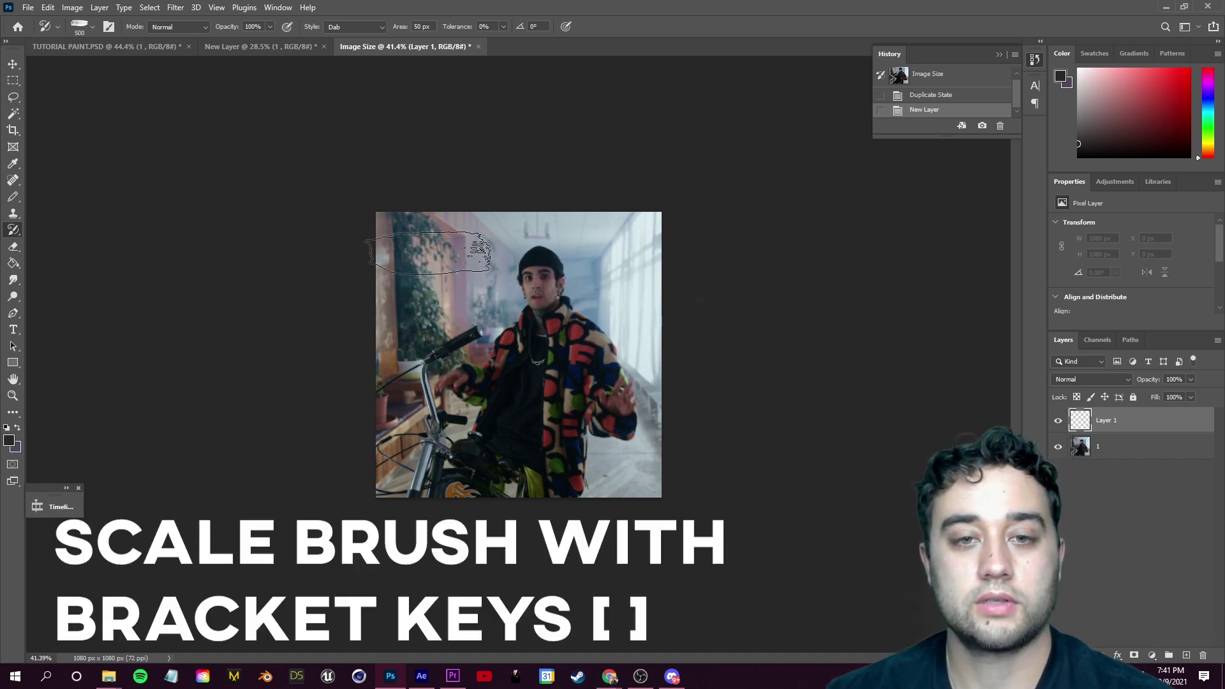
mouse_move(434, 288)
left_mouse_down()
mouse_move(440, 255)
mouse_move(404, 487)
mouse_move(424, 492)
mouse_move(523, 364)
mouse_move(664, 307)
mouse_move(725, 506)
left_mouse_up()
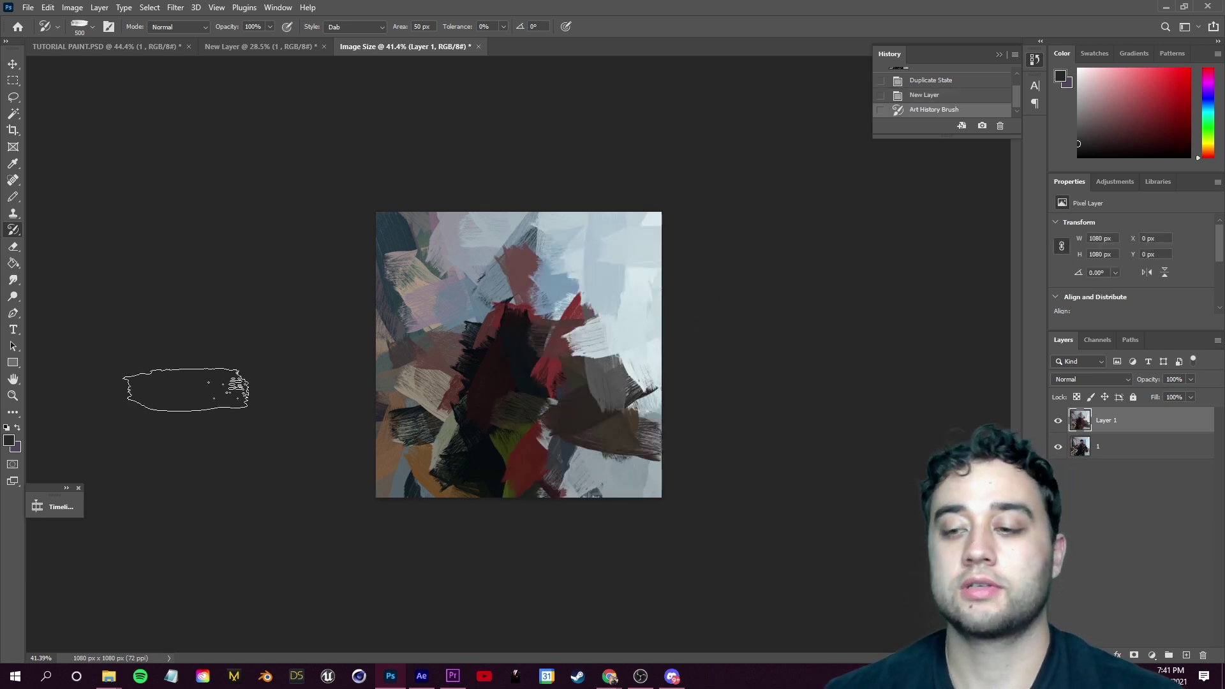
- Add a second paint layer and cover the image with Art History Brush strokes at 200 px
left_click(1187, 656)
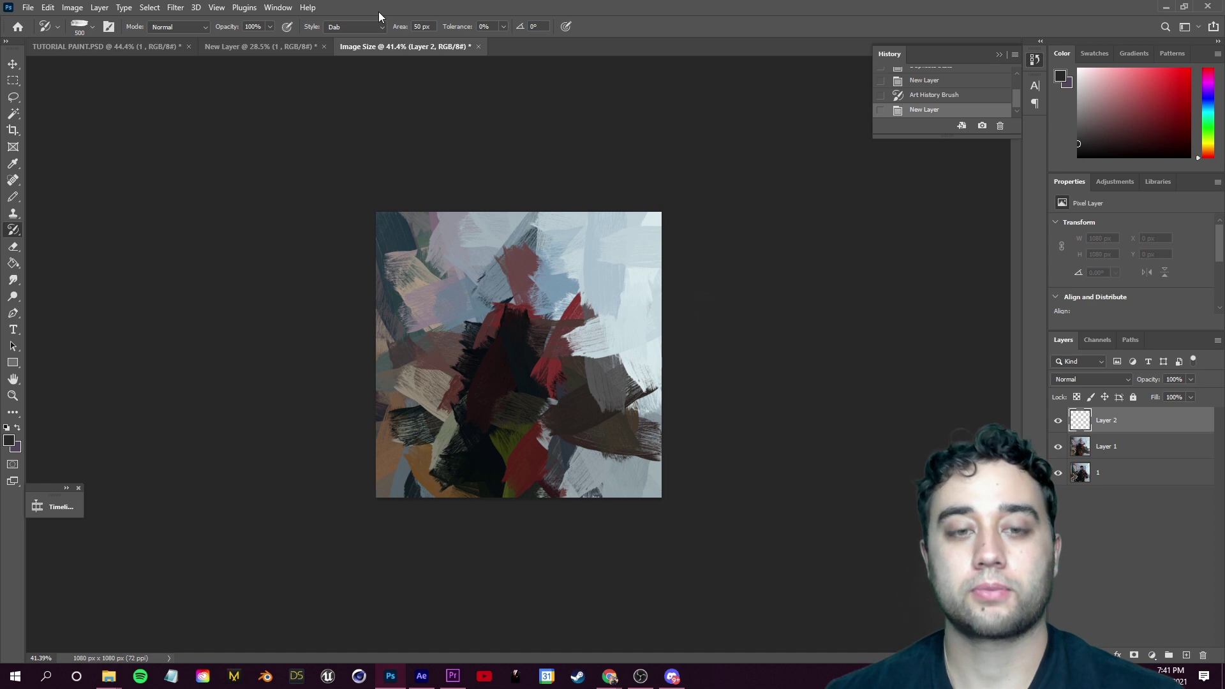
key("bracketleft")
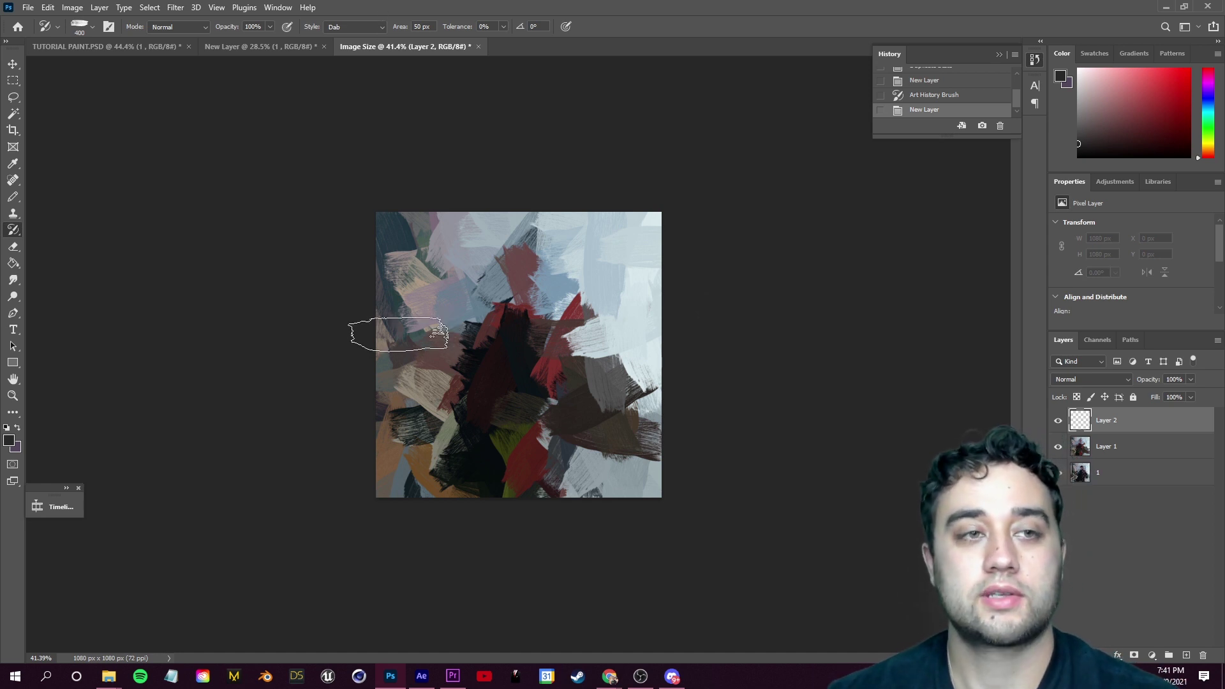
key("bracketleft")
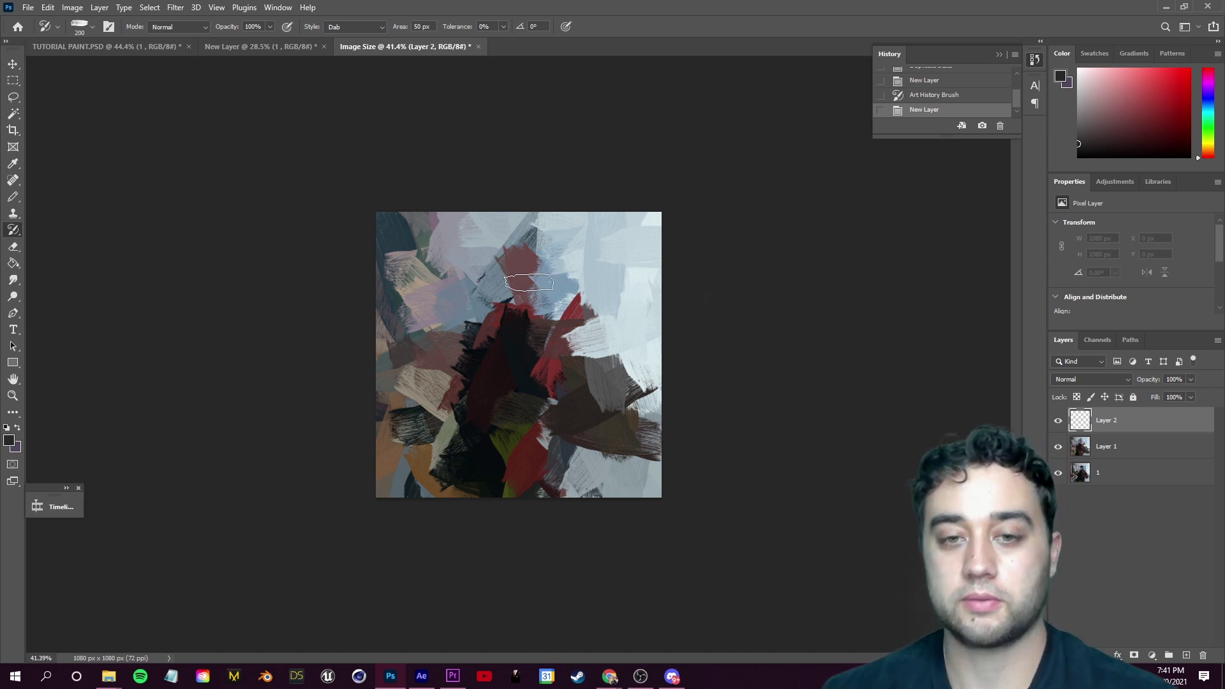
mouse_move(532, 276)
left_mouse_down()
mouse_move(500, 495)
mouse_move(413, 444)
mouse_move(369, 517)
mouse_move(506, 189)
mouse_move(353, 364)
mouse_move(401, 457)
mouse_move(501, 391)
mouse_move(593, 415)
mouse_move(542, 255)
mouse_move(347, 304)
left_mouse_up()
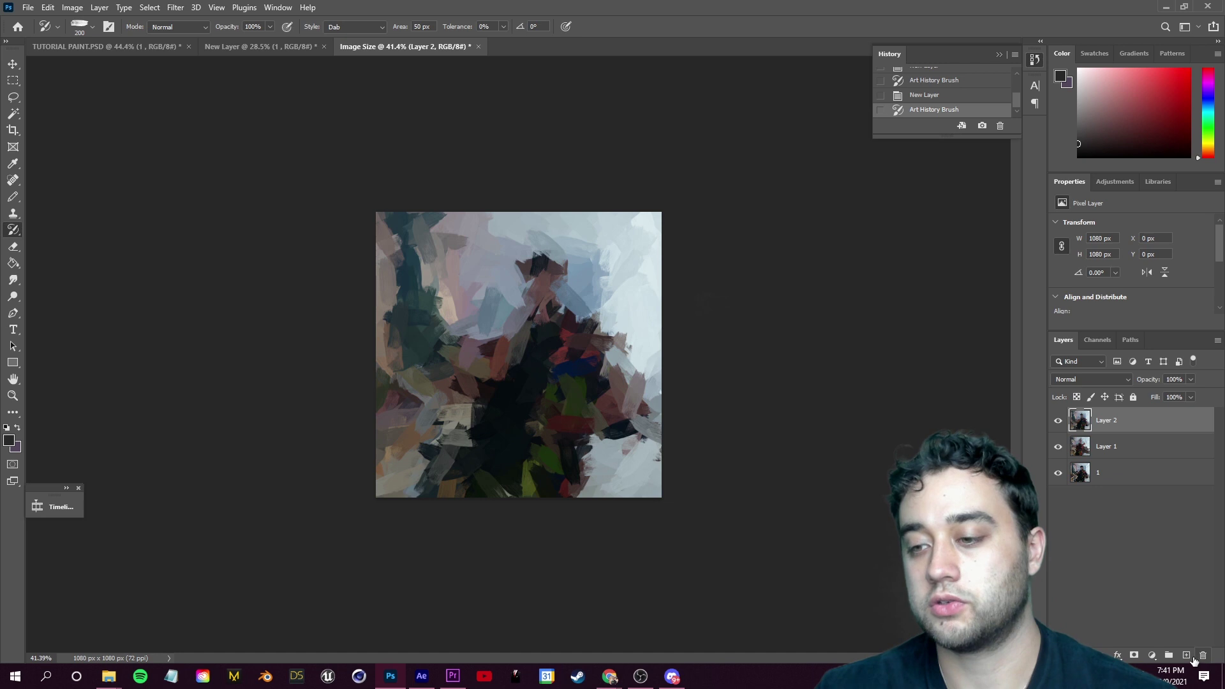
- Paint over the image on a third layer with the Art History Brush at 150 px, and add further layers for finer strokes
left_click(1187, 656)
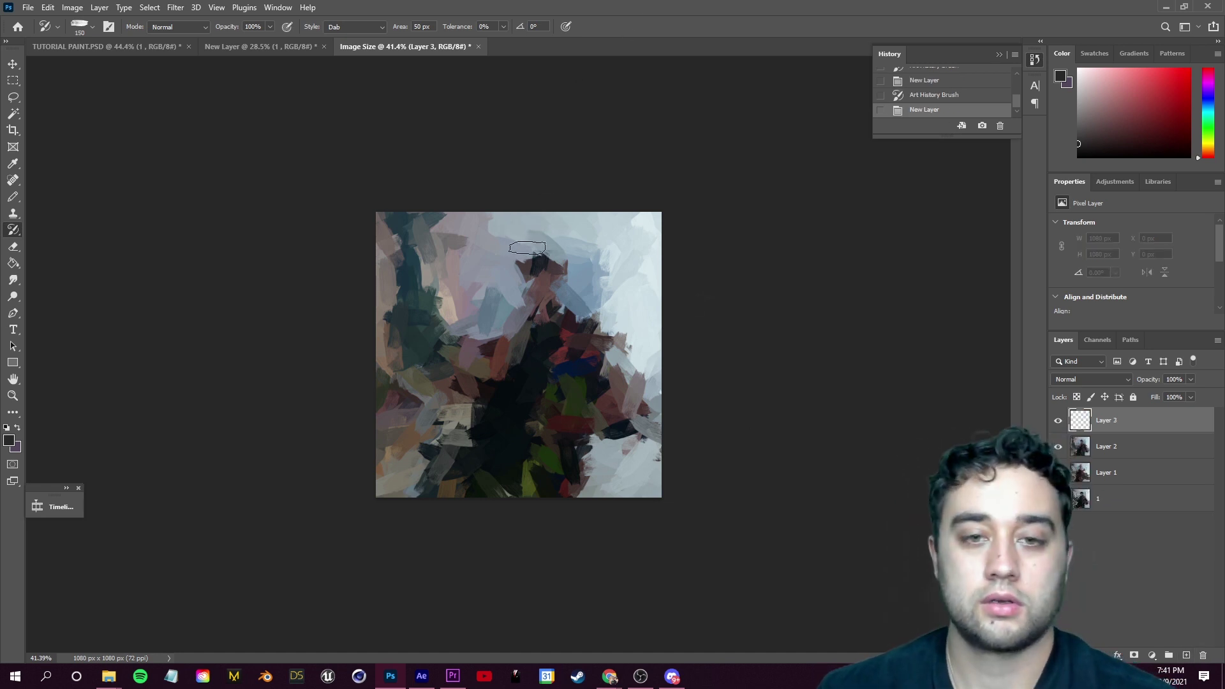
mouse_move(527, 248)
left_mouse_down()
mouse_move(546, 300)
mouse_move(530, 268)
mouse_move(562, 306)
mouse_move(533, 356)
mouse_move(565, 399)
mouse_move(603, 367)
mouse_move(619, 424)
mouse_move(531, 447)
mouse_move(466, 441)
mouse_move(488, 357)
mouse_move(409, 459)
mouse_move(421, 223)
mouse_move(403, 195)
mouse_move(460, 252)
mouse_move(549, 268)
mouse_move(631, 321)
mouse_move(603, 299)
left_mouse_up()
scroll(603, 300, "up", 2)
key("ctrl+shift+alt+n")
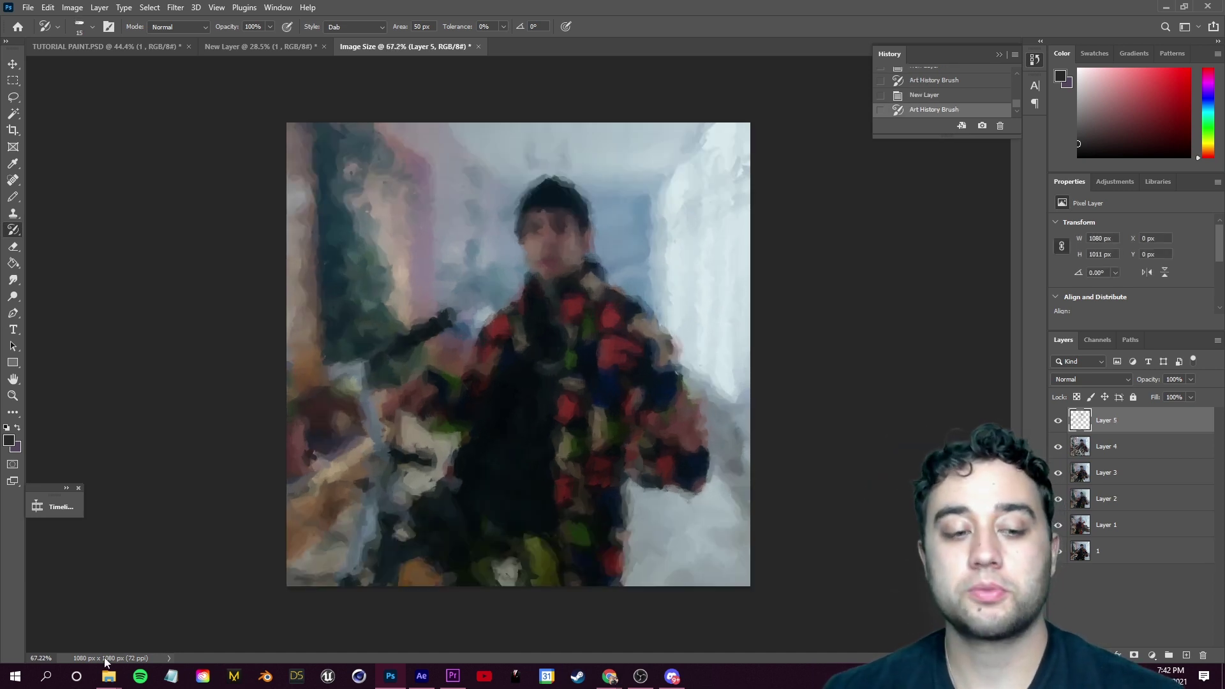
- Open the OIL PAINT FREEZE FRAME EFFECT folder and preview the art canvas and whie-cracked-wall texture images
mouse_move(109, 675)
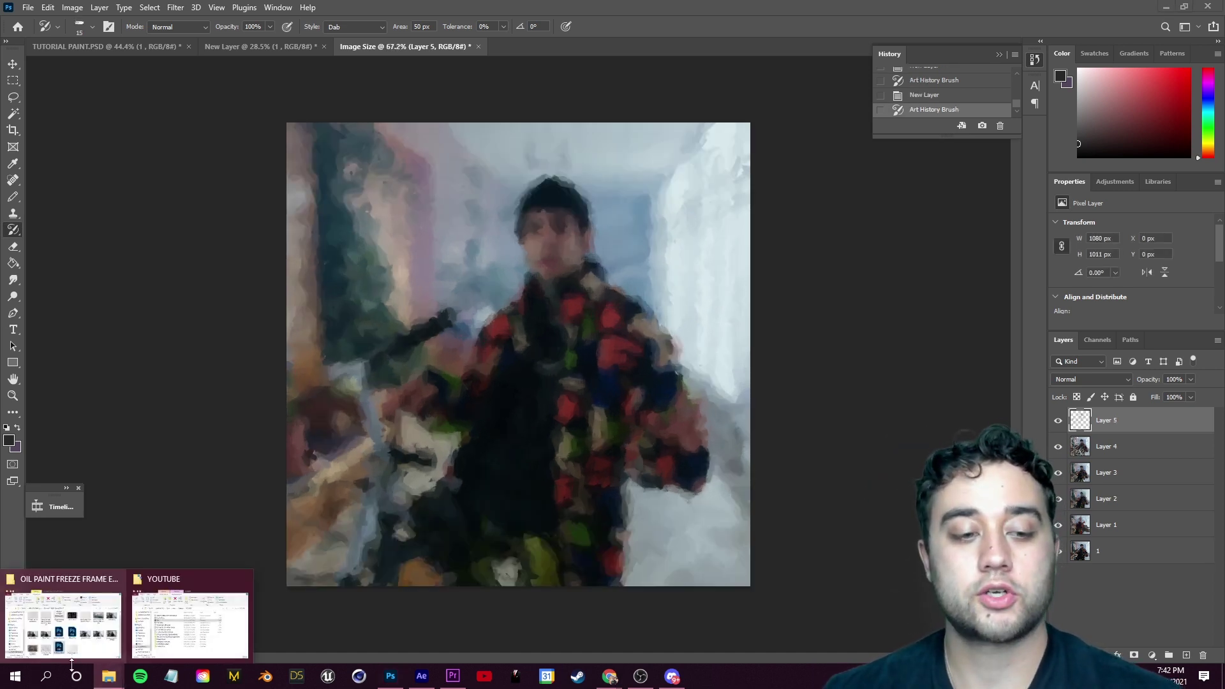
left_click(60, 612)
left_click_drag(605, 99, 476, 84)
double_click(238, 230)
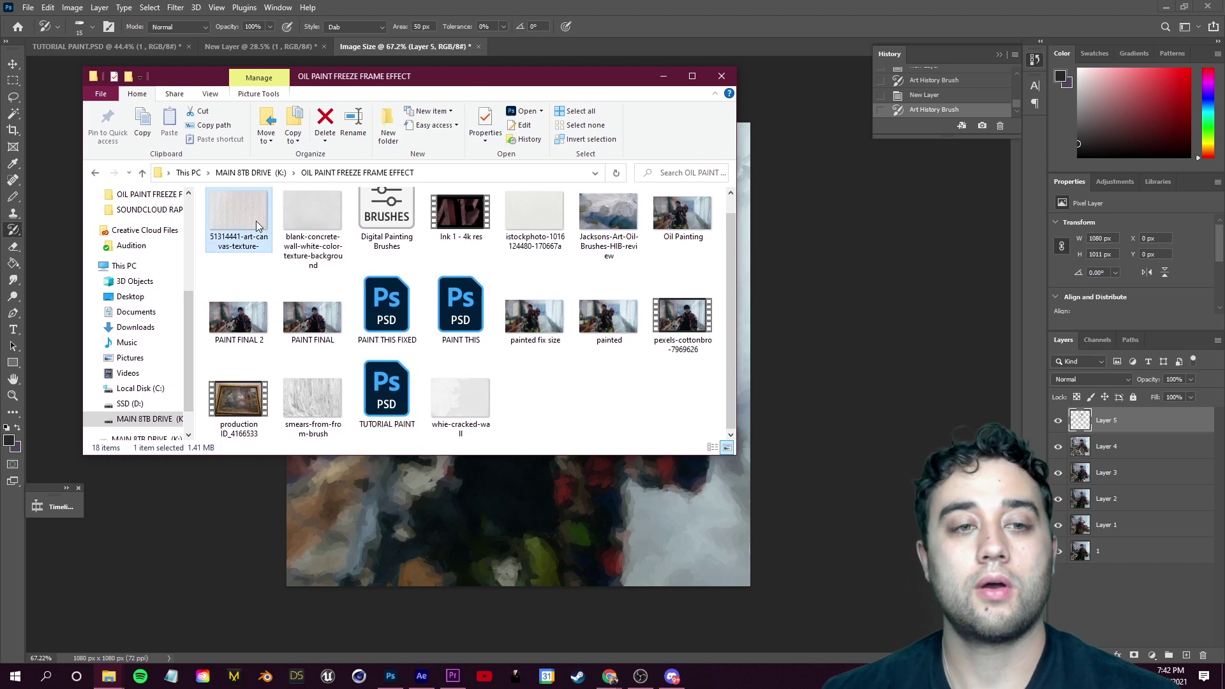
scroll(760, 172, "down", 2)
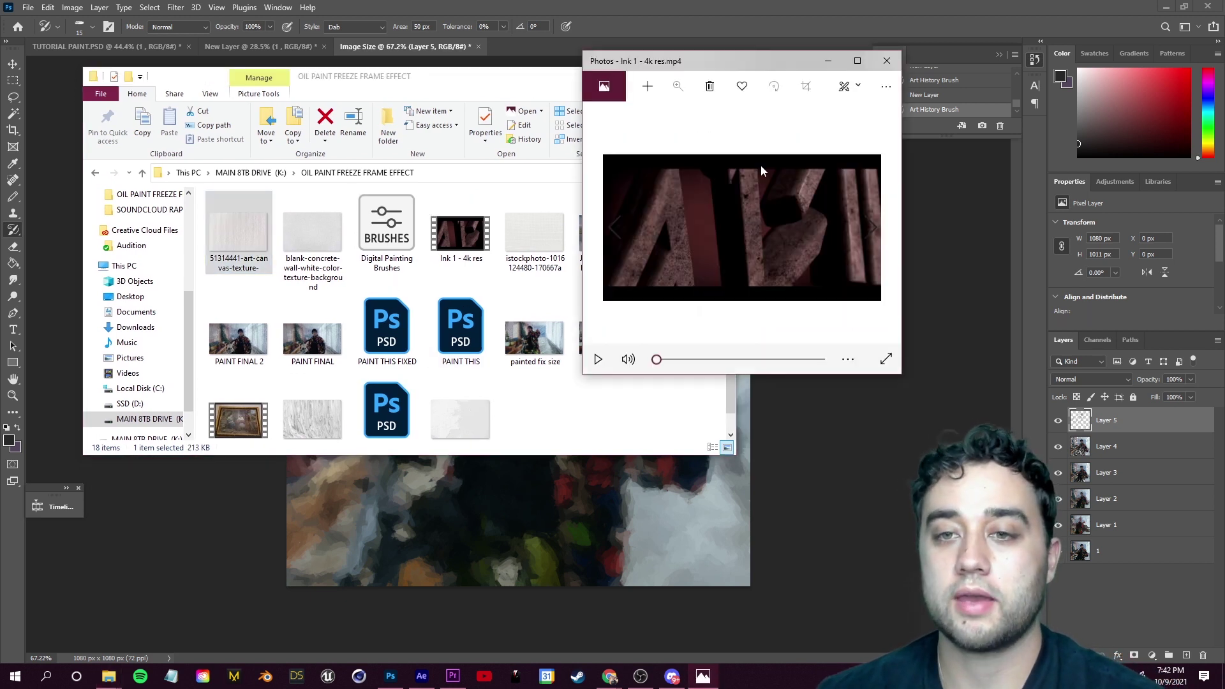
left_click(889, 62)
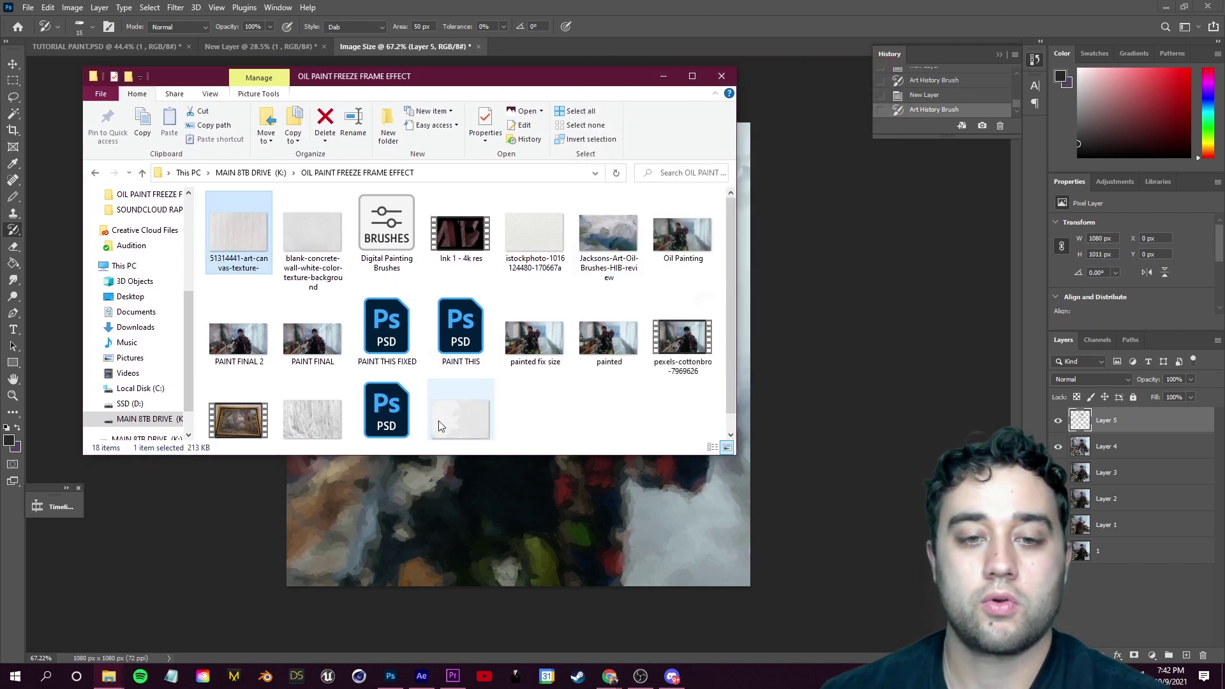
double_click(460, 418)
left_click(895, 68)
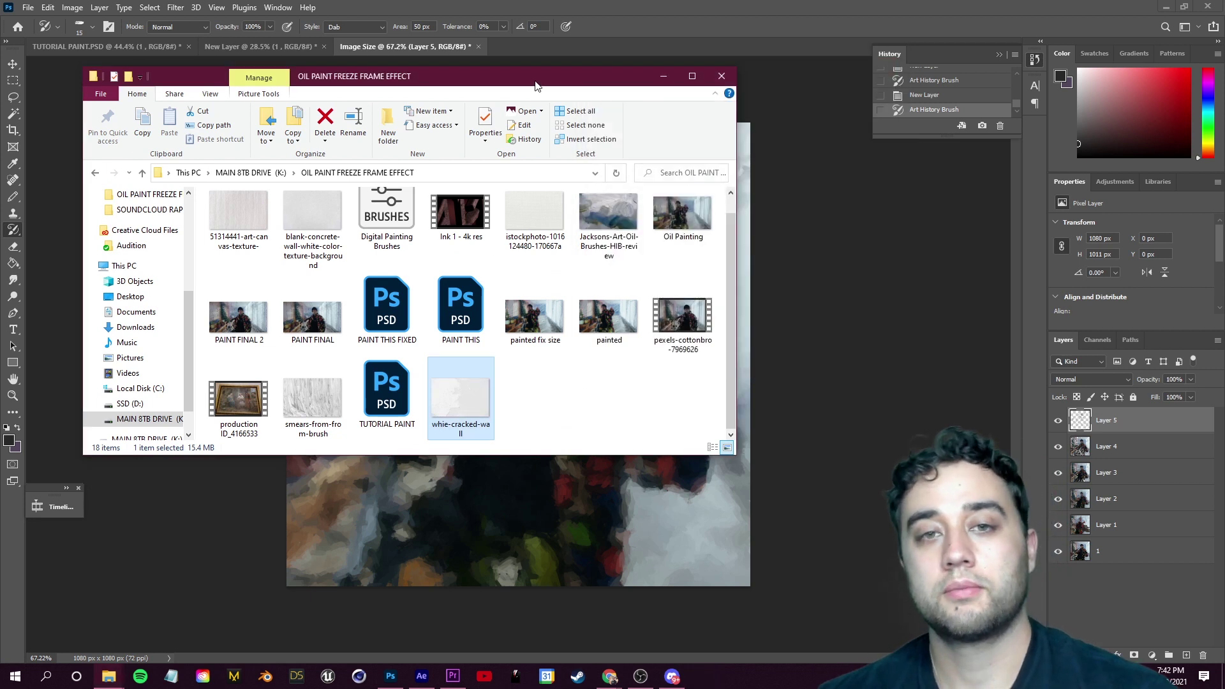
- Place the whie-cracked-wall image into the painting document and enlarge it to cover the whole canvas
left_click_drag(498, 76, 127, 38)
left_click_drag(99, 373, 498, 348)
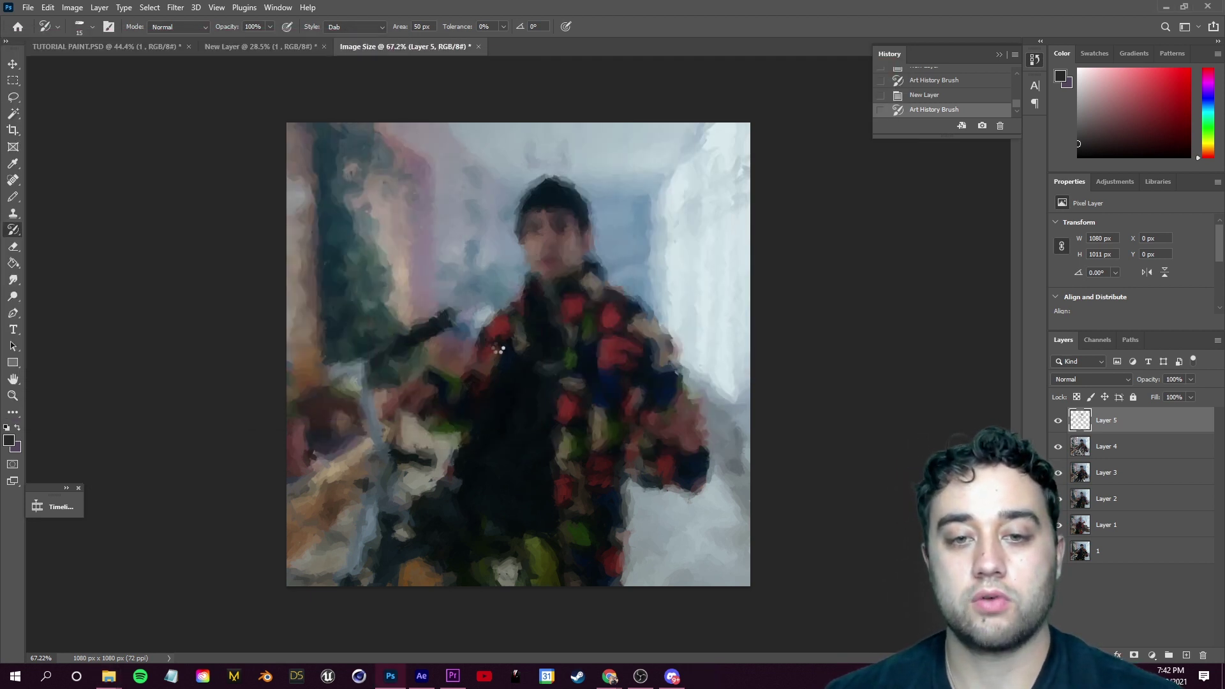
scroll(687, 479, "down", 2)
left_click_drag(680, 496, 822, 524)
key("Return")
- Apply the Emboss filter to the whie-cracked-wall layer and set its blend mode to Overlay
left_click(172, 8)
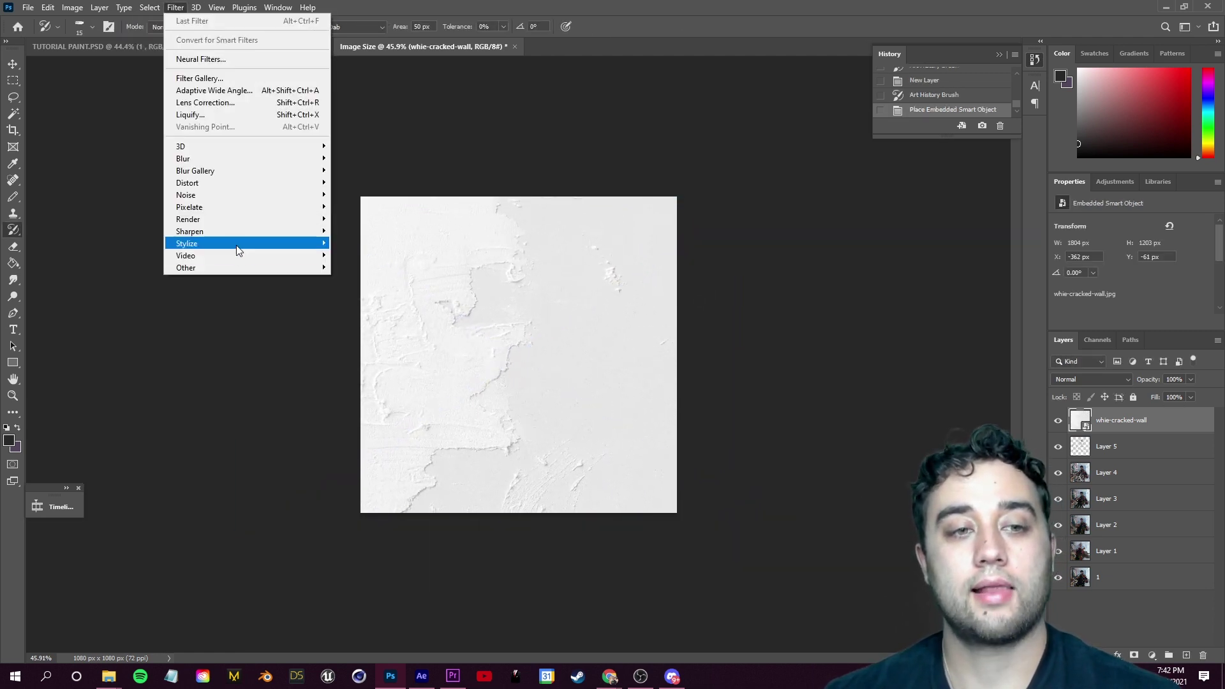
mouse_move(236, 251)
left_click(374, 262)
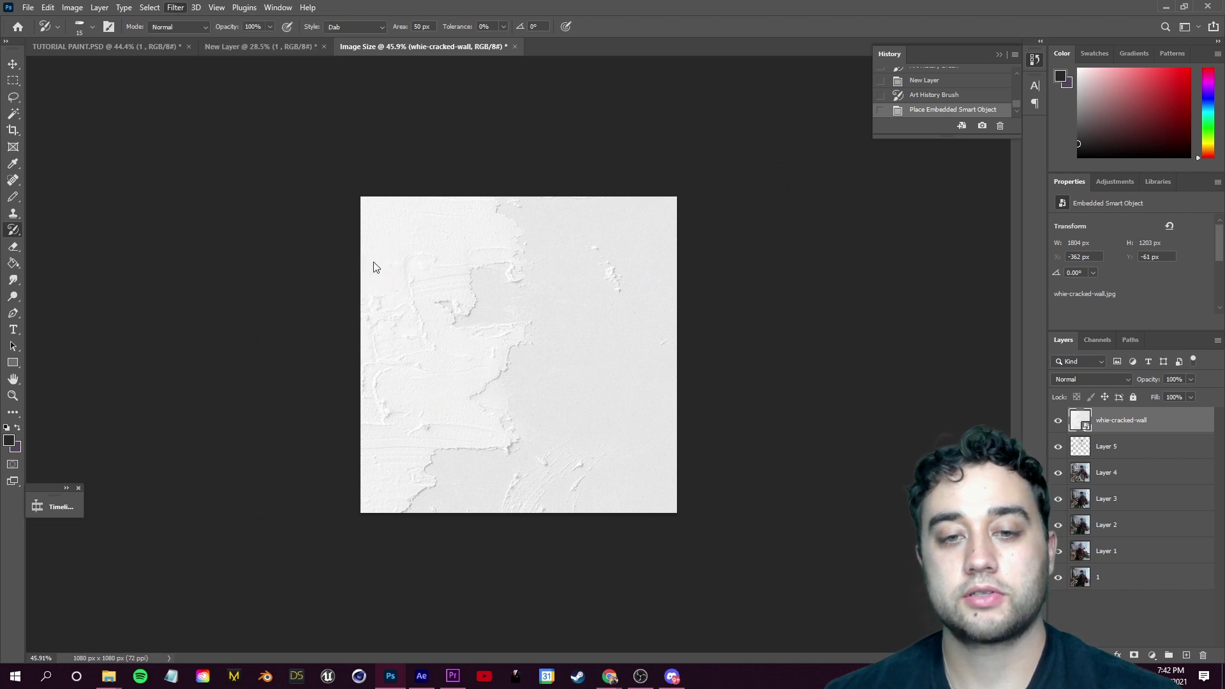
key("Return")
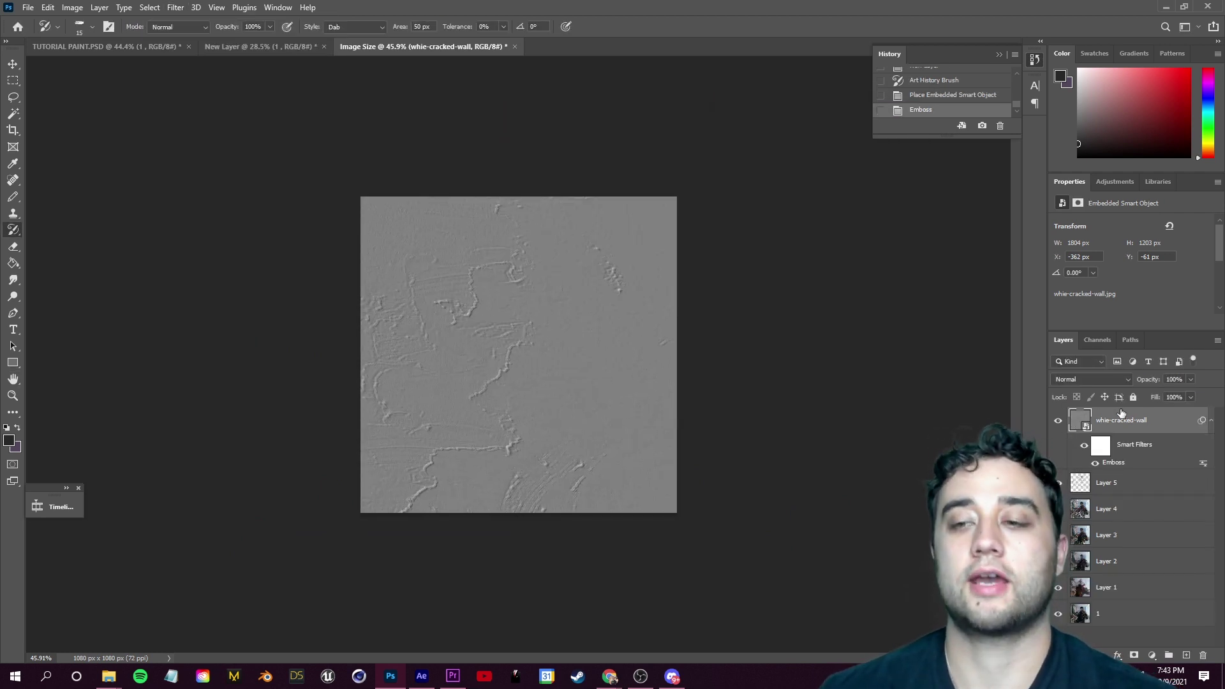
left_click(1108, 384)
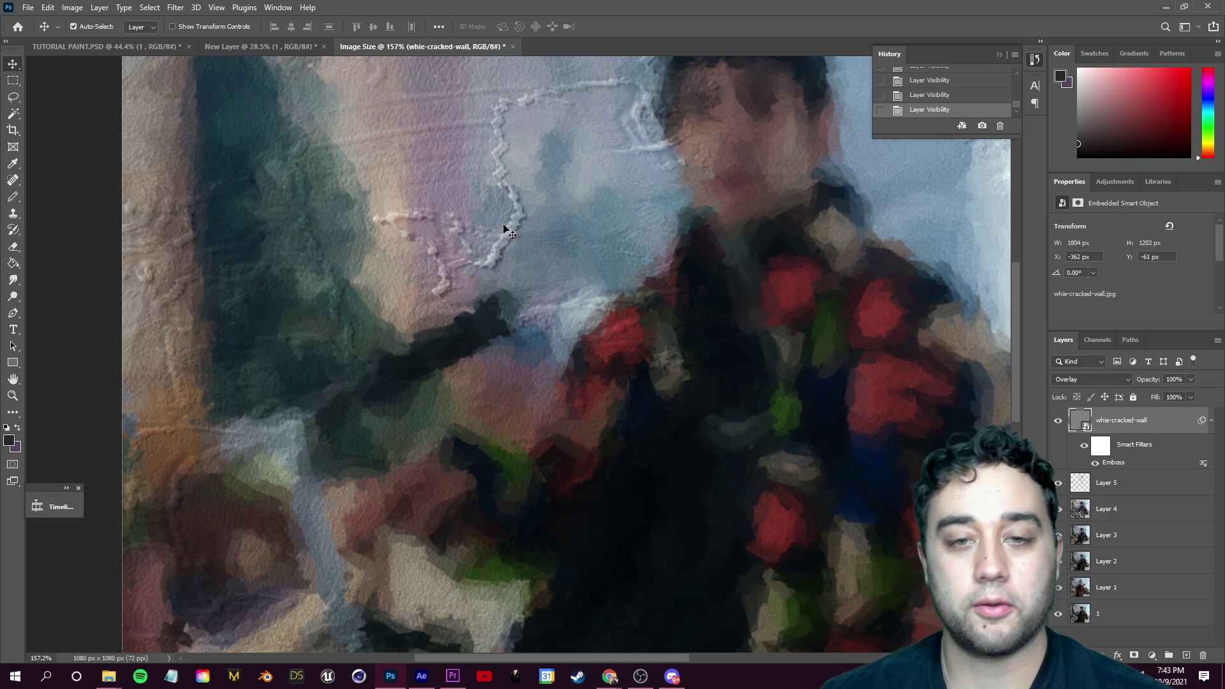
key("ctrl+0")
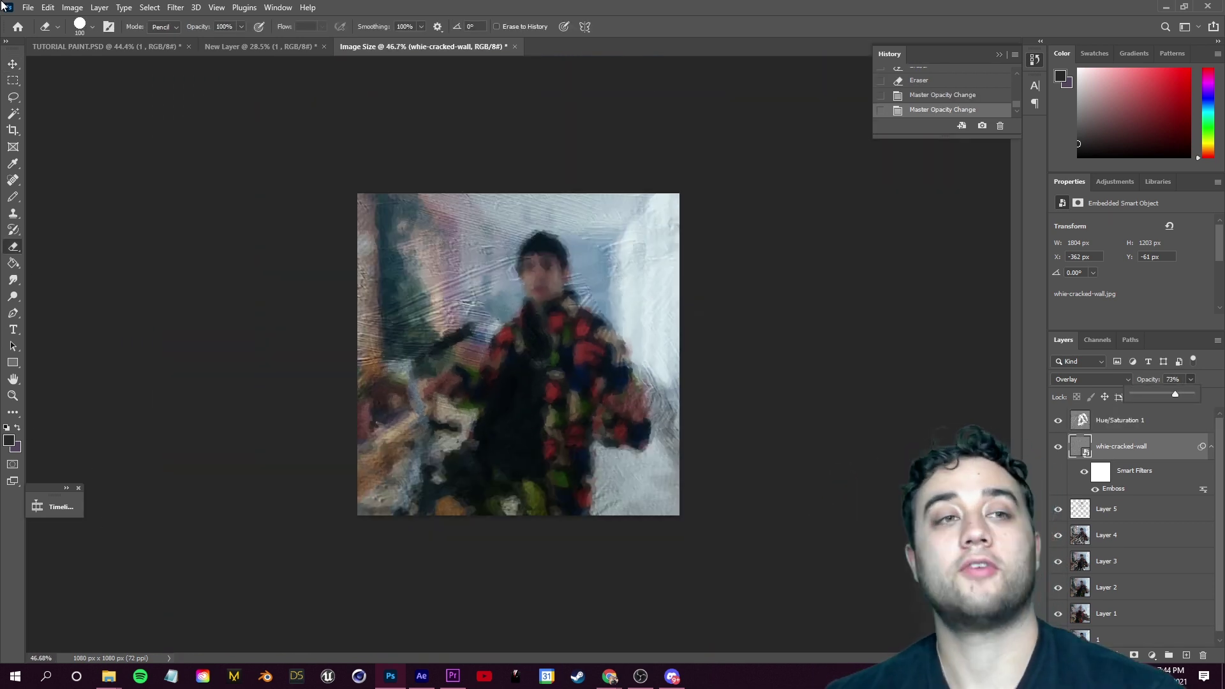
- Save a PNG copy of the textured painting as TUT PAINTED in the OIL PAINT FREEZE FRAME EFFECT folder
left_click(27, 7)
left_click(83, 168)
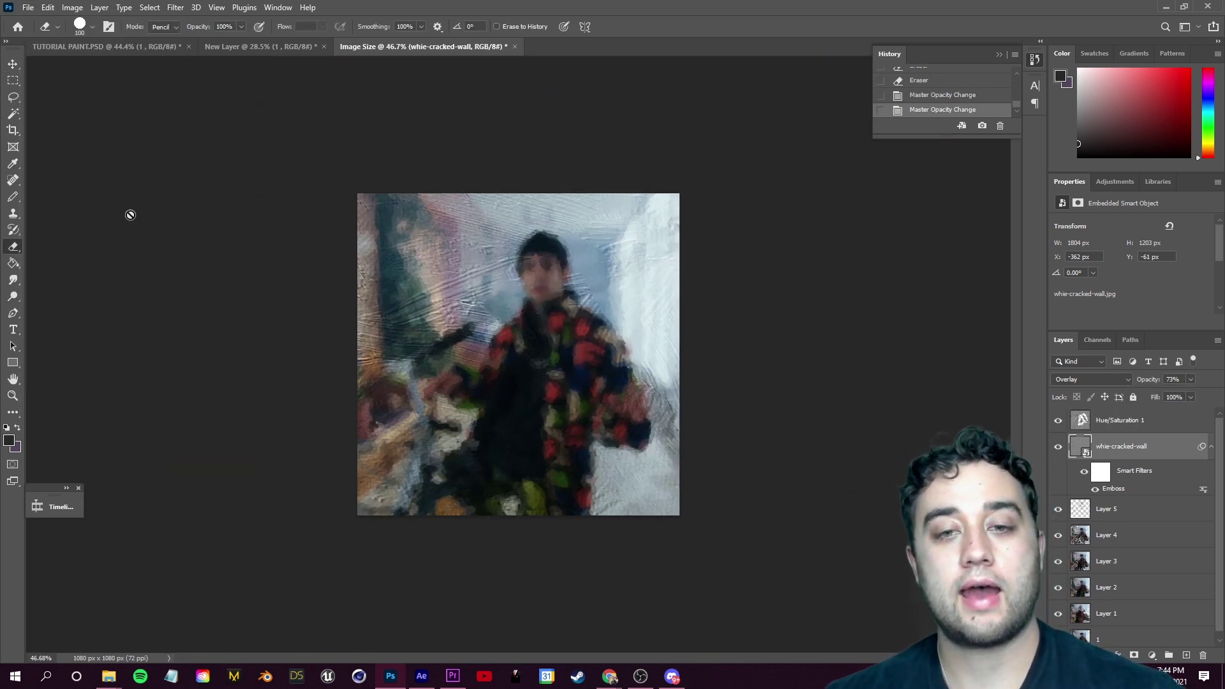
left_click(386, 450)
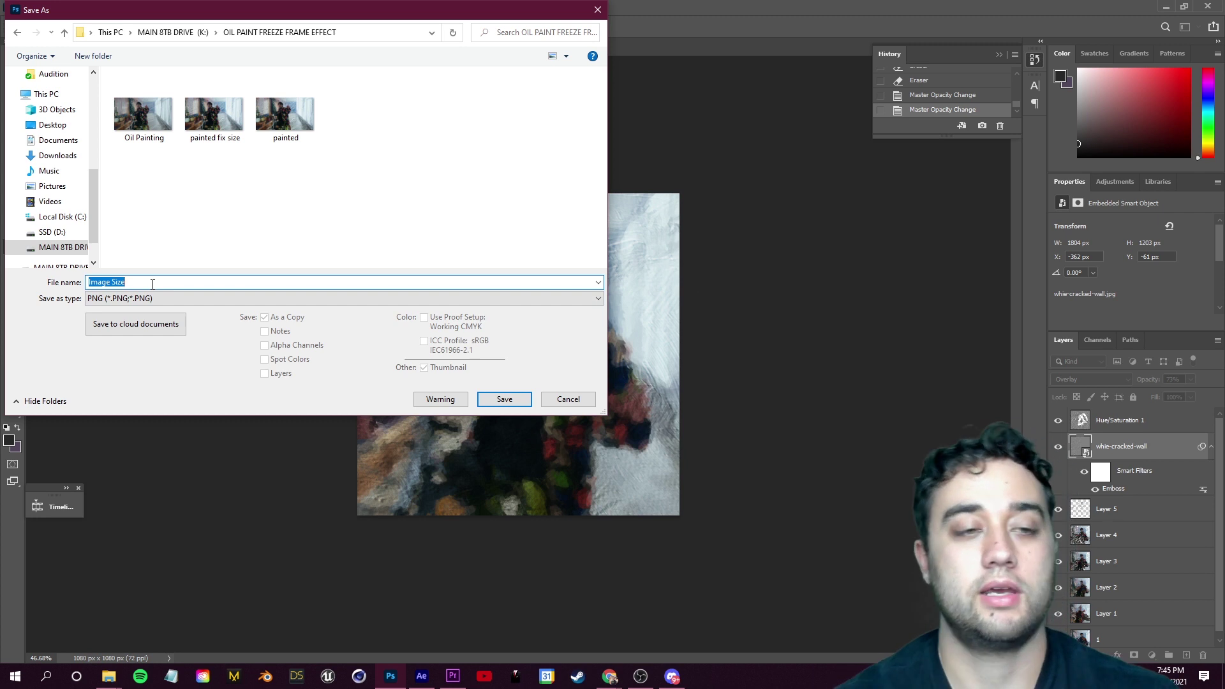
type("TUT PAINTED")
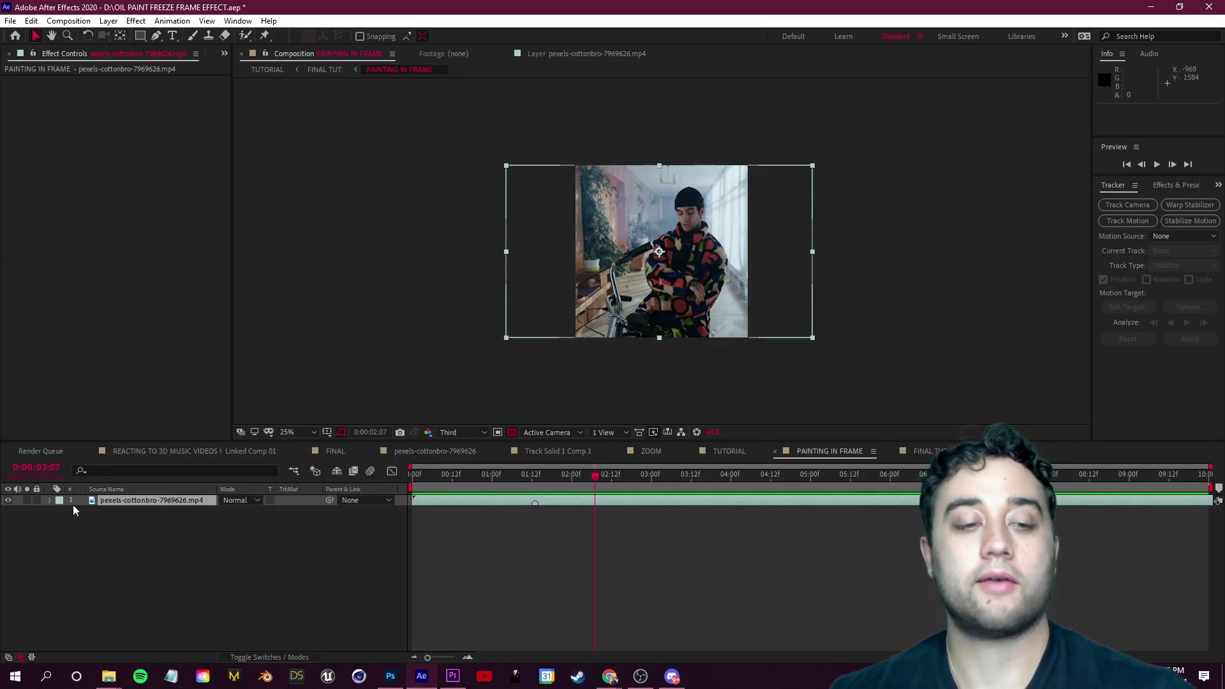
- Switch to After Effects, deselect the footage layer in the PAINTING IN FRAME composition and save the project
left_click(167, 568)
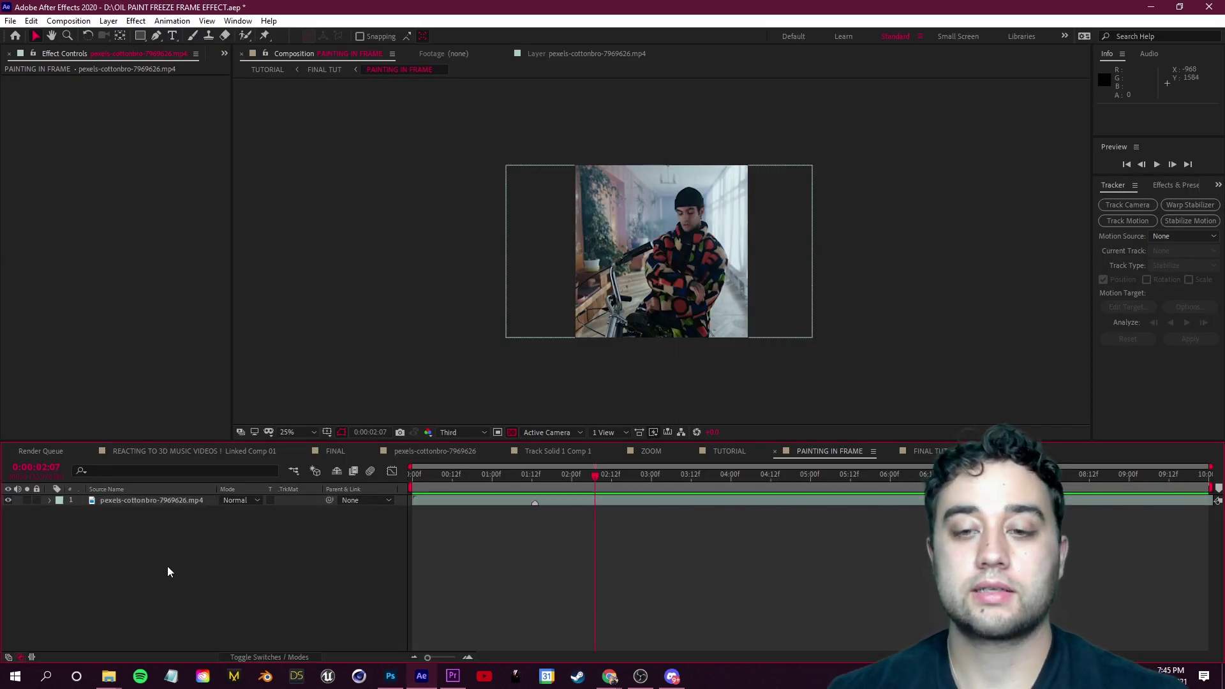
left_click(10, 21)
left_click(31, 137)
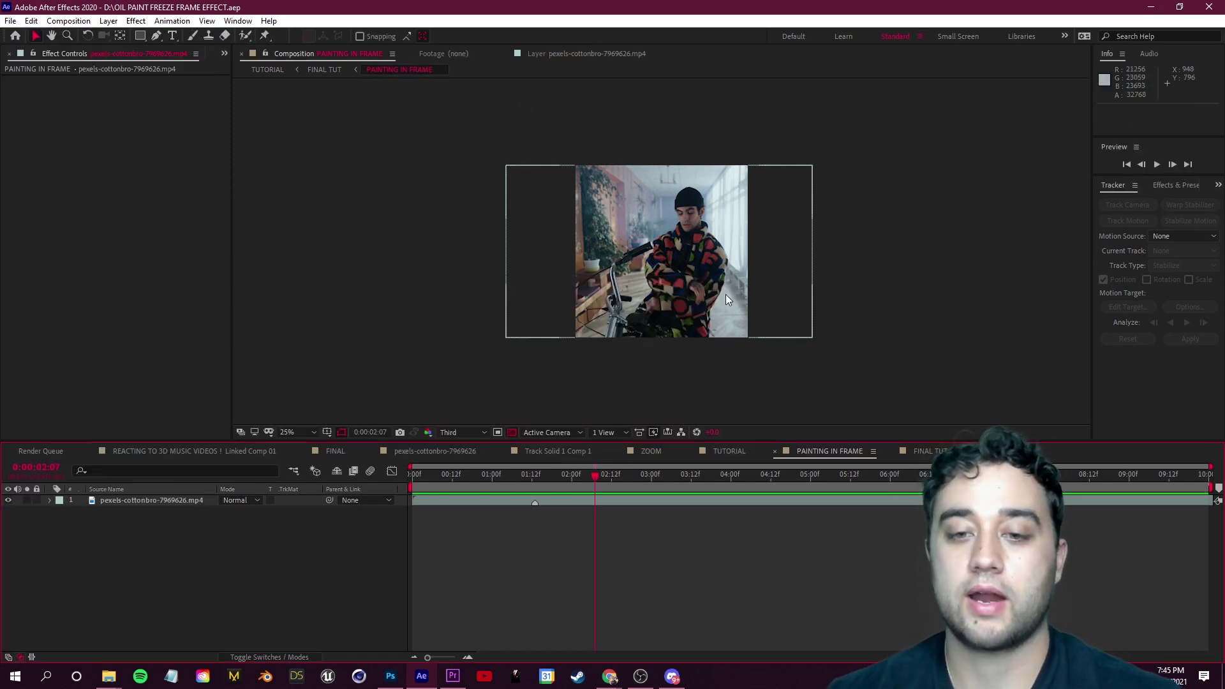
- Add TUT PAINTED from the project folder above the footage in PAINTING IN FRAME and trim its start to the freeze marker at 0:00:01:13
scroll(512, 518, "up", 3)
left_click_drag(838, 511, 600, 510)
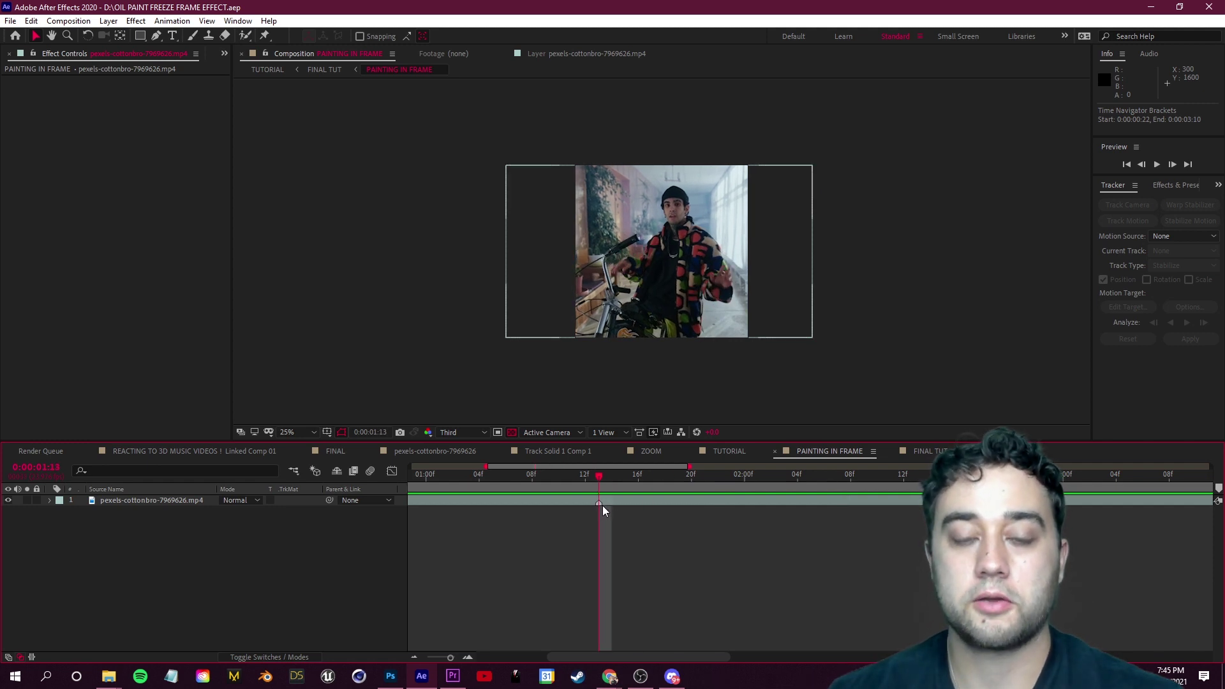
left_click(109, 676)
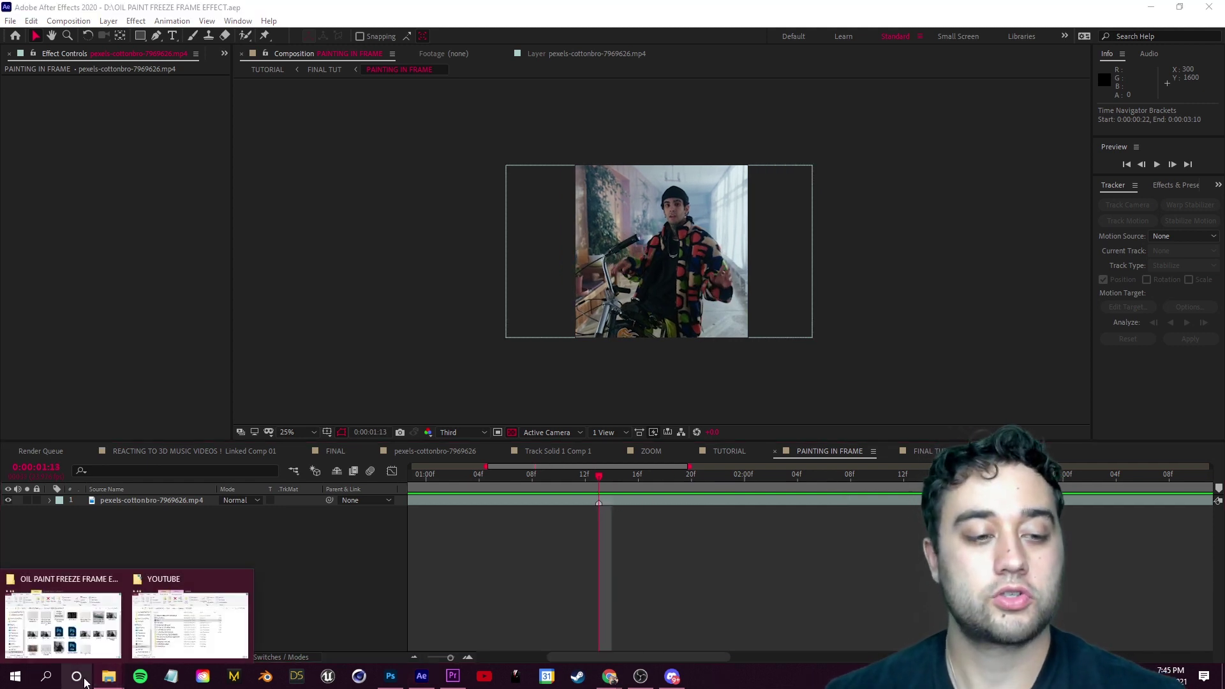
left_click(64, 613)
left_click(473, 337)
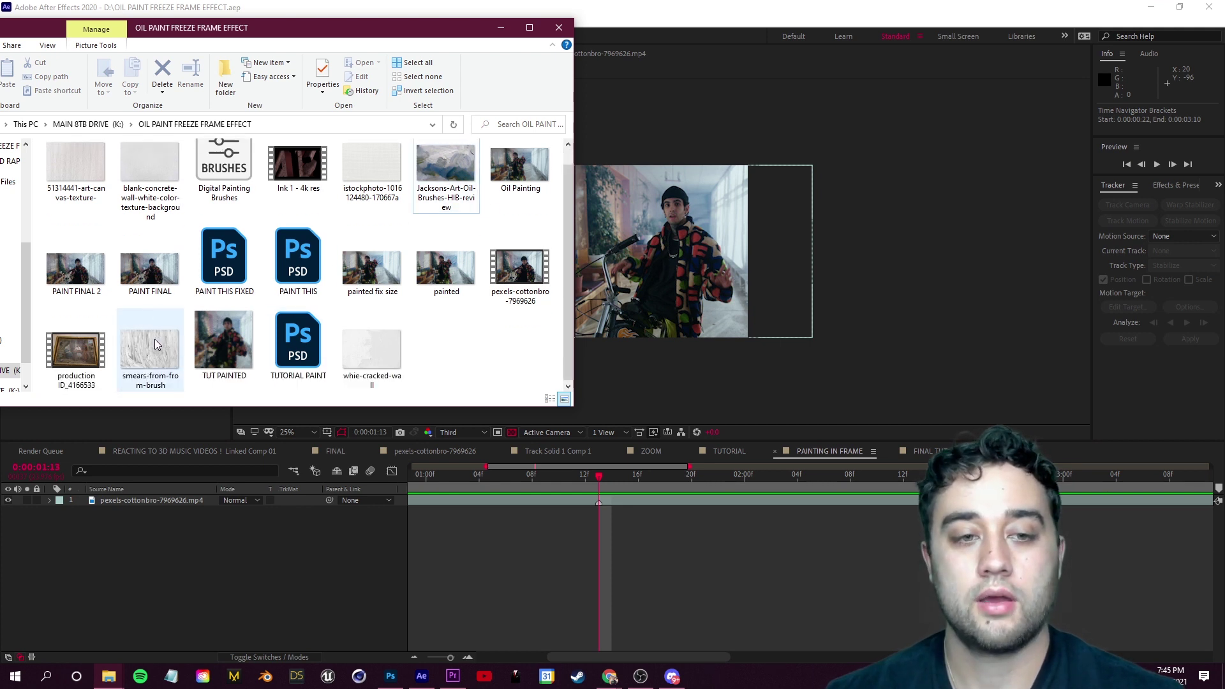
mouse_move(236, 358)
left_mouse_down()
mouse_move(230, 543)
mouse_move(219, 544)
left_mouse_up()
key("semicolon")
left_click_drag(415, 502, 515, 505)
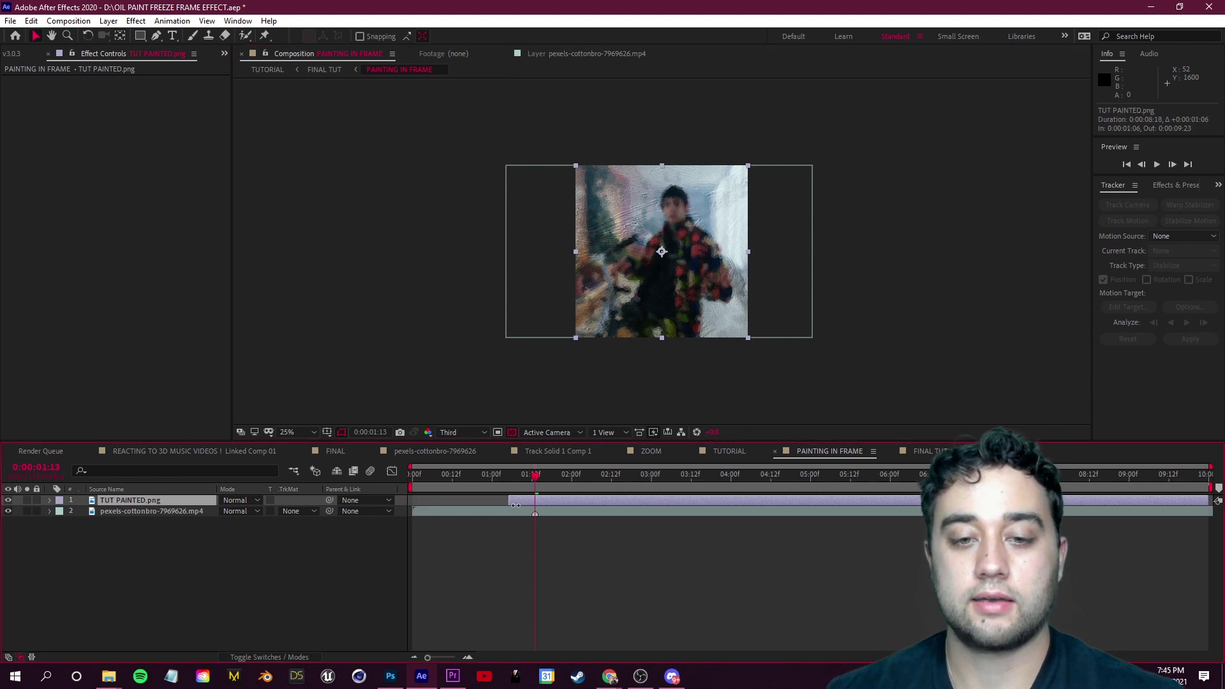
- Preview the cut from the live footage to the painted still in PAINTING IN FRAME and inspect the painting up close
key("space")
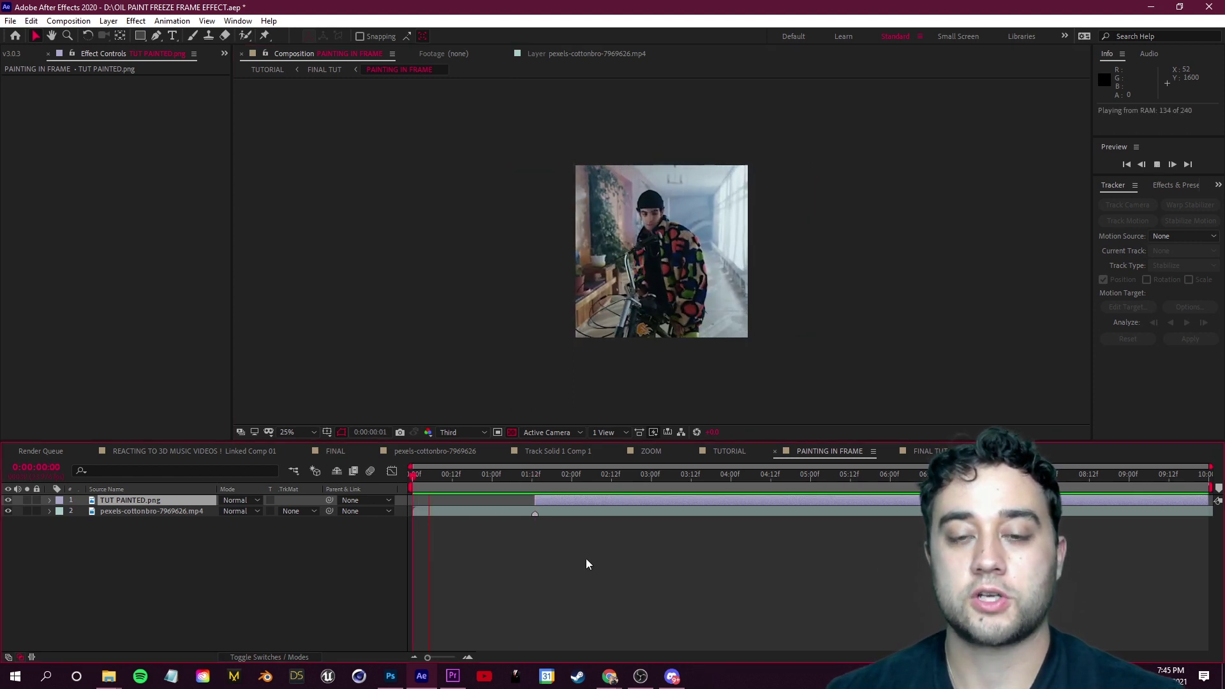
key("space")
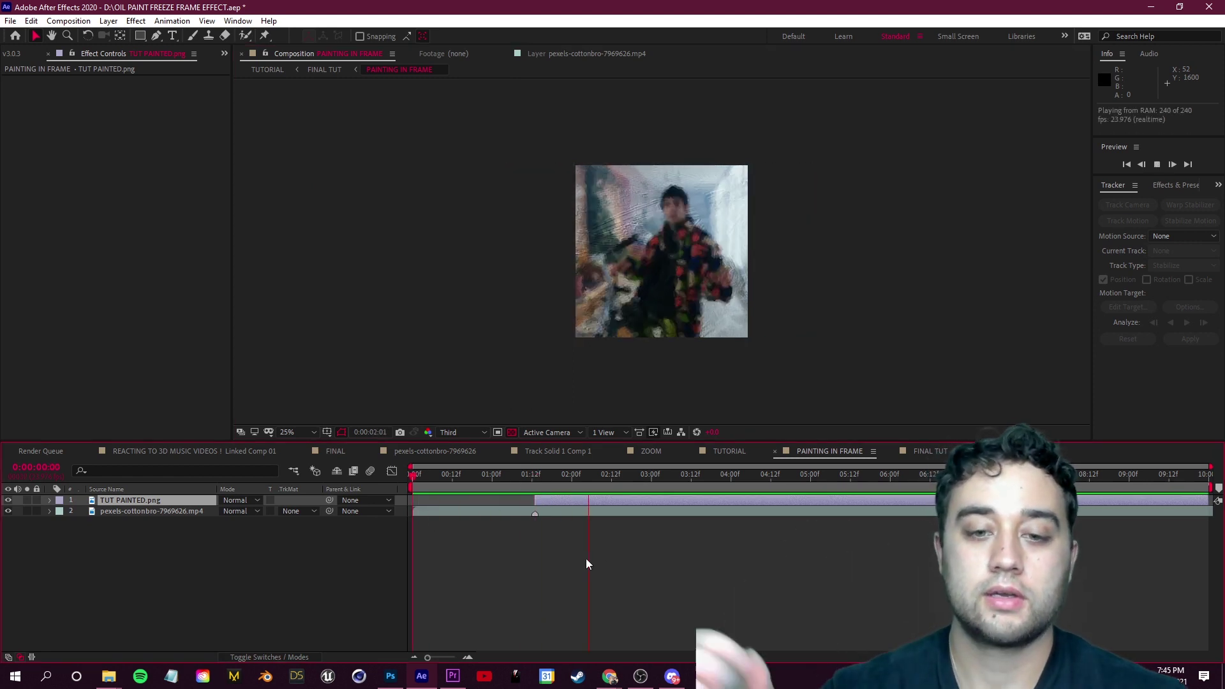
key("period")
mouse_move(492, 477)
left_mouse_down()
mouse_move(640, 537)
mouse_move(604, 530)
mouse_move(592, 486)
mouse_move(444, 499)
mouse_move(576, 518)
left_mouse_up()
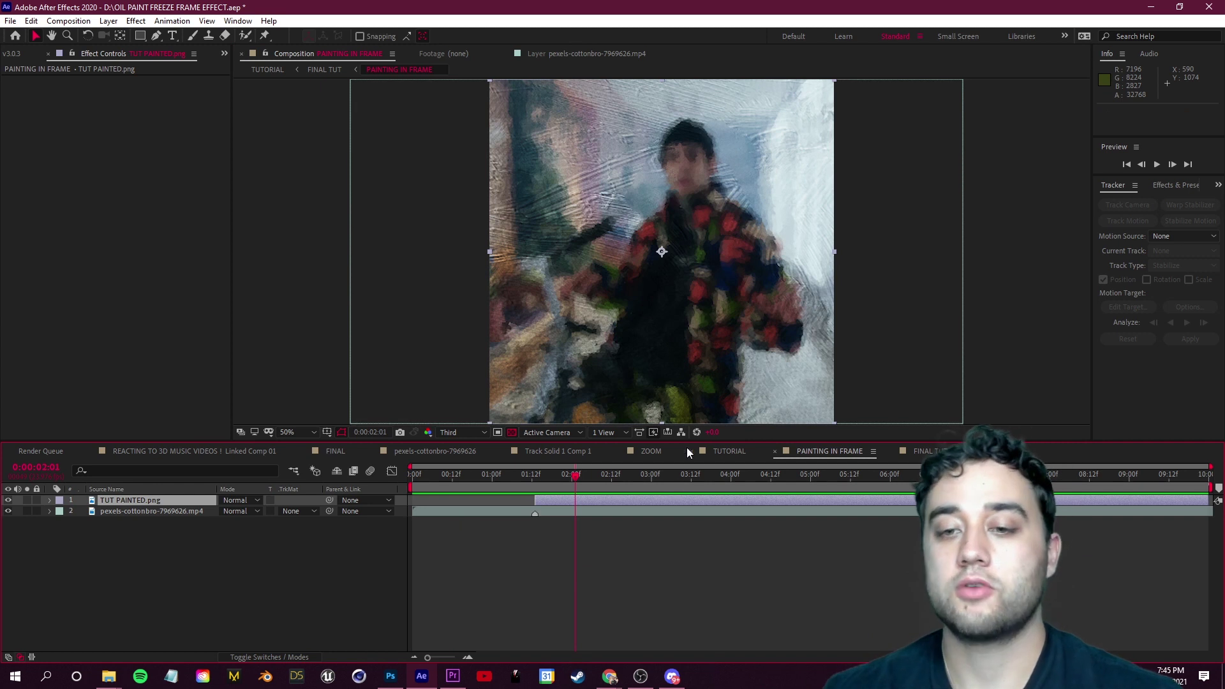
- Play back the TUTORIAL composition to check the painted freeze frame inside the tracked picture frame
left_click(727, 452)
key("space")
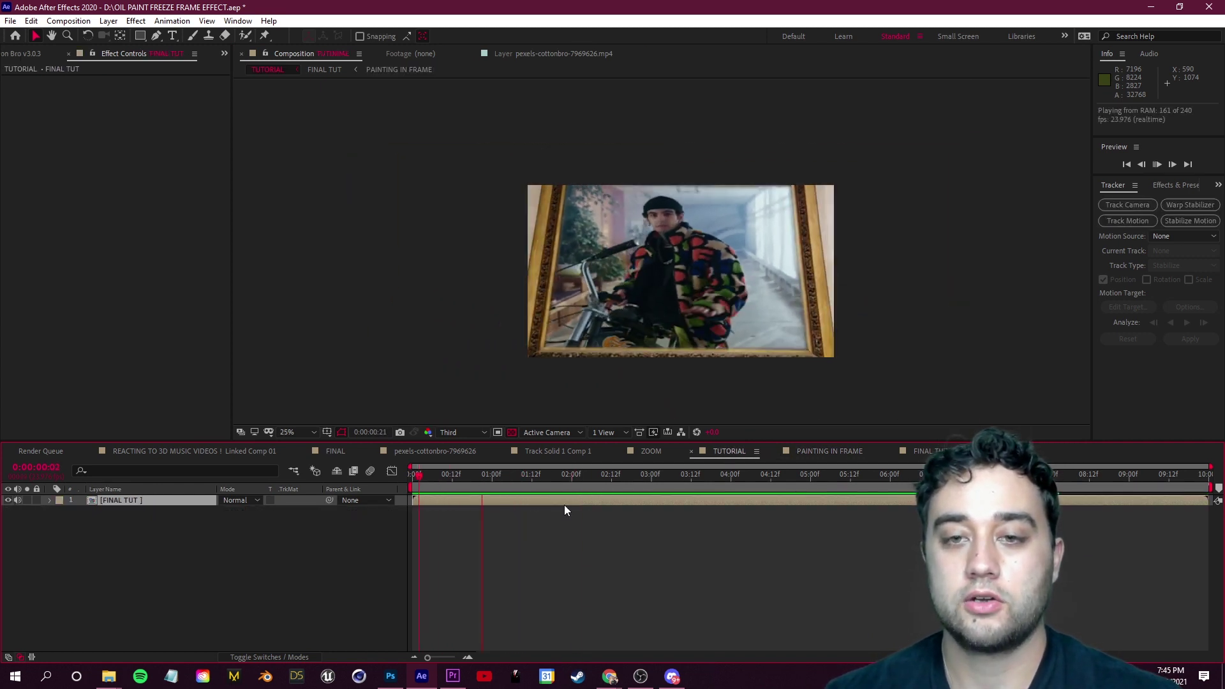
scroll(647, 270, "up", 2)
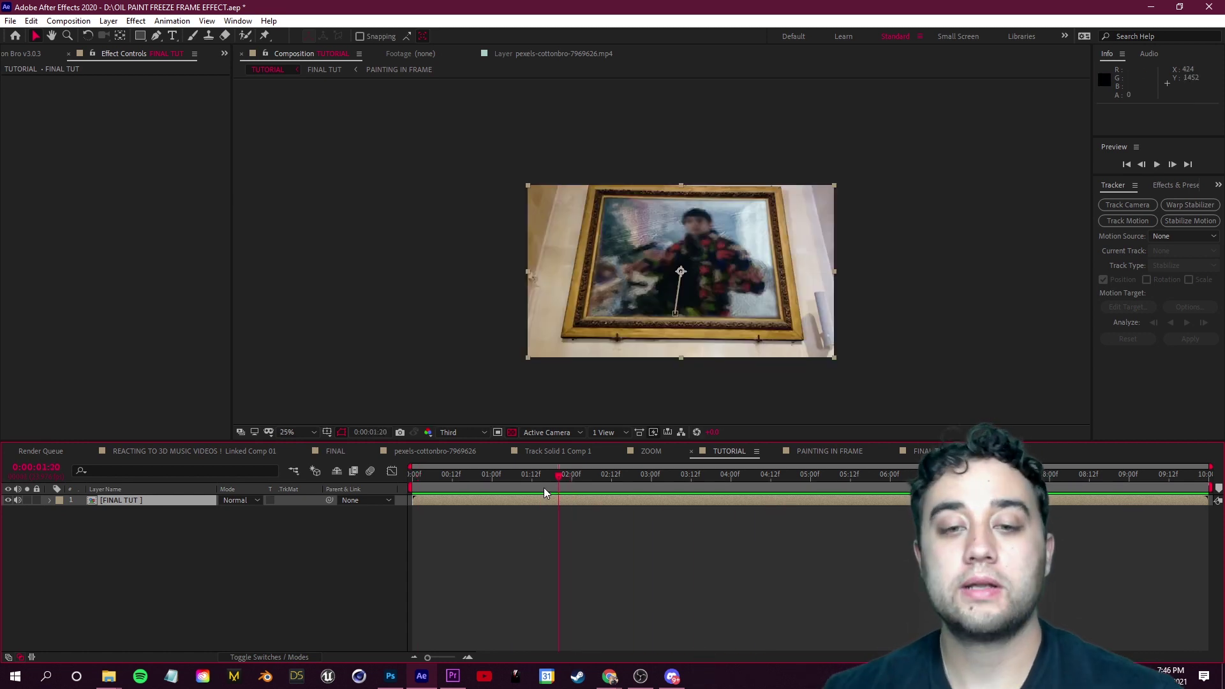
key("space")
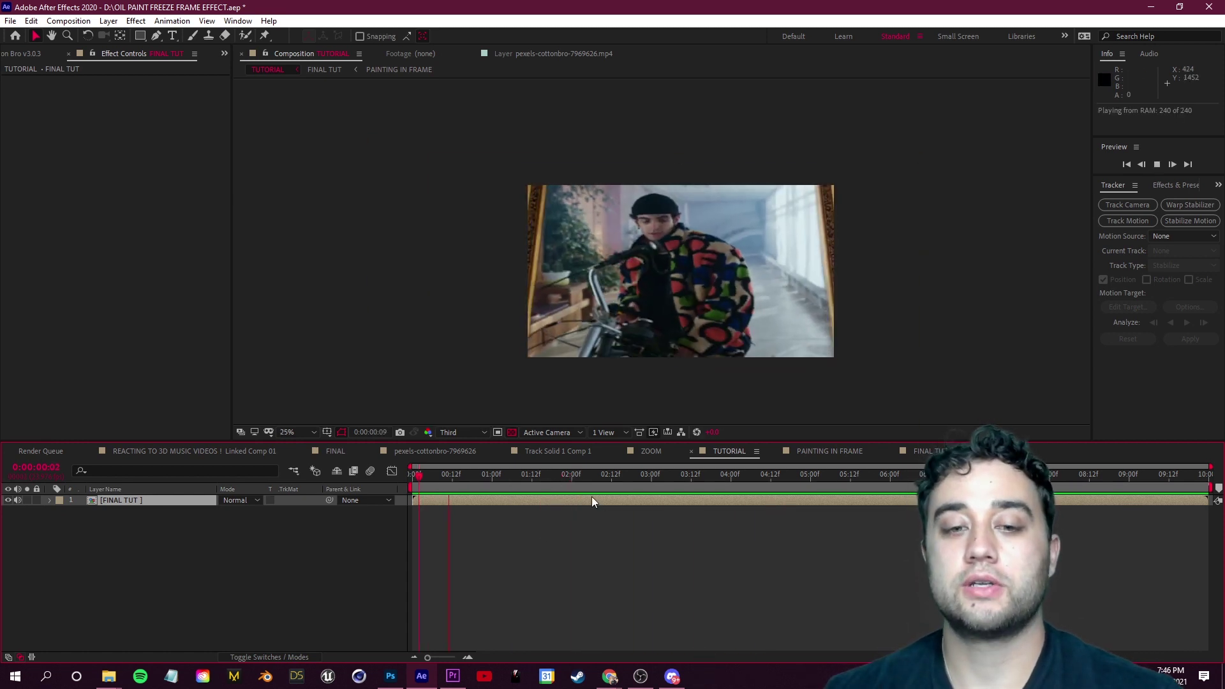
left_click(483, 496)
key("space")
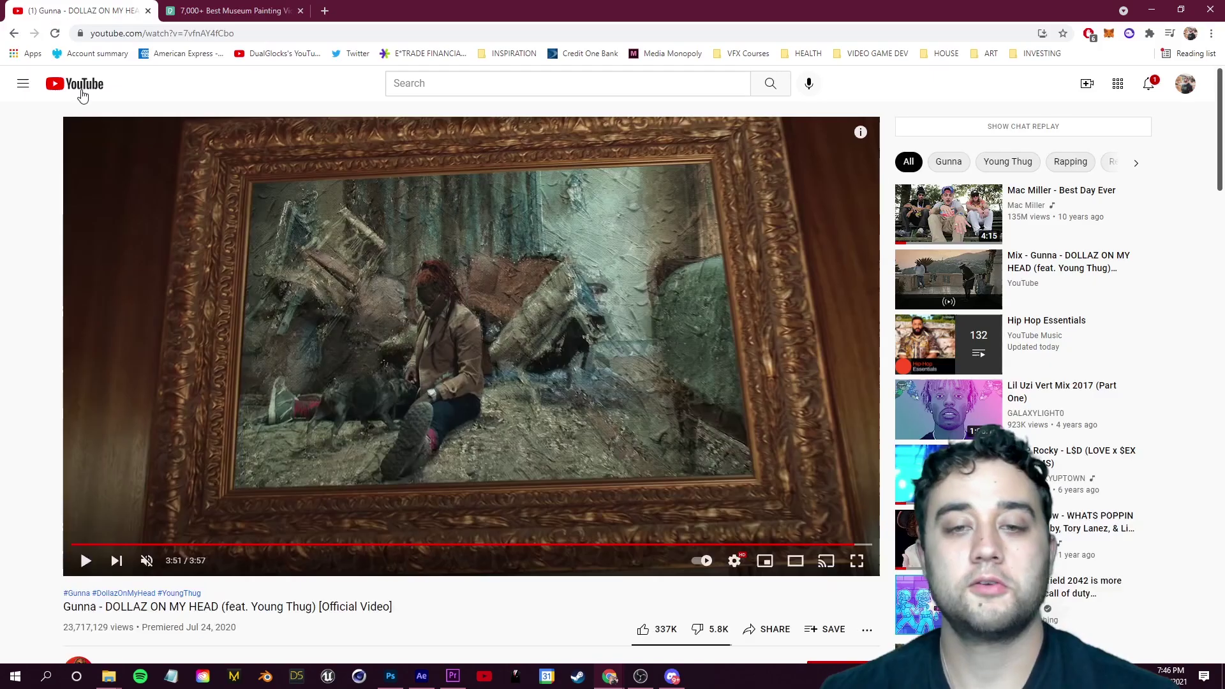
- Replay the picture-frame shot near the end of the Gunna music video on YouTube and compare it with the TUTORIAL composition
left_click(842, 544)
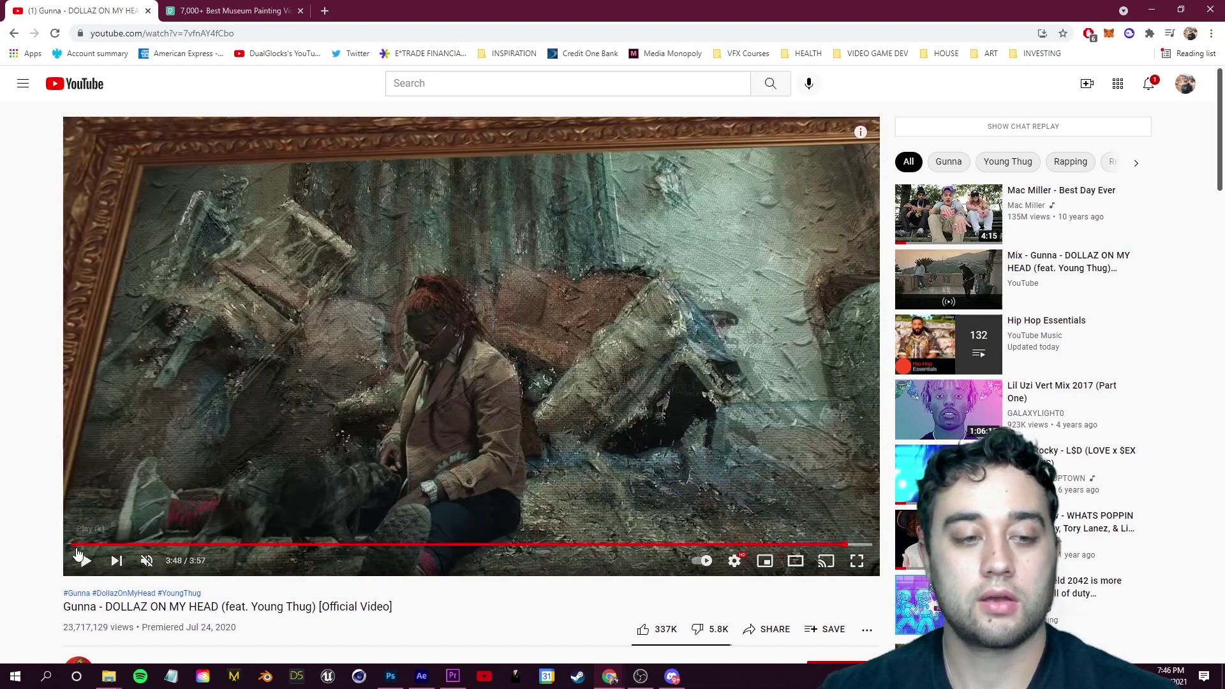
left_click(77, 559)
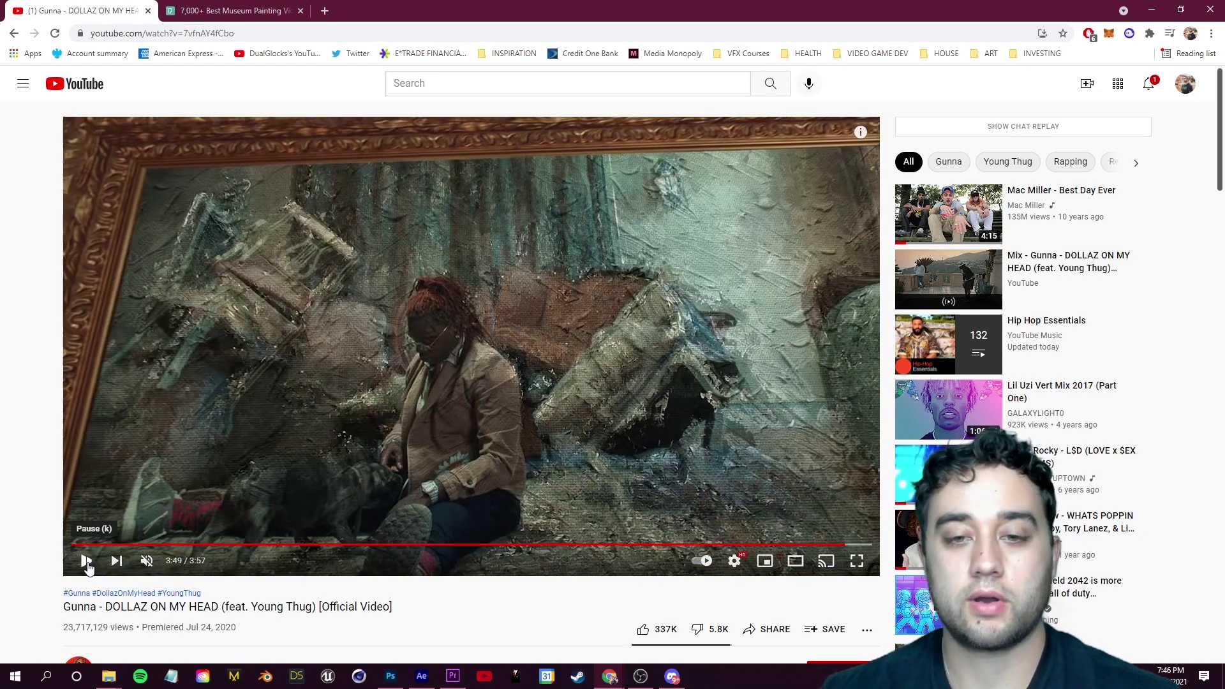
left_click(835, 545)
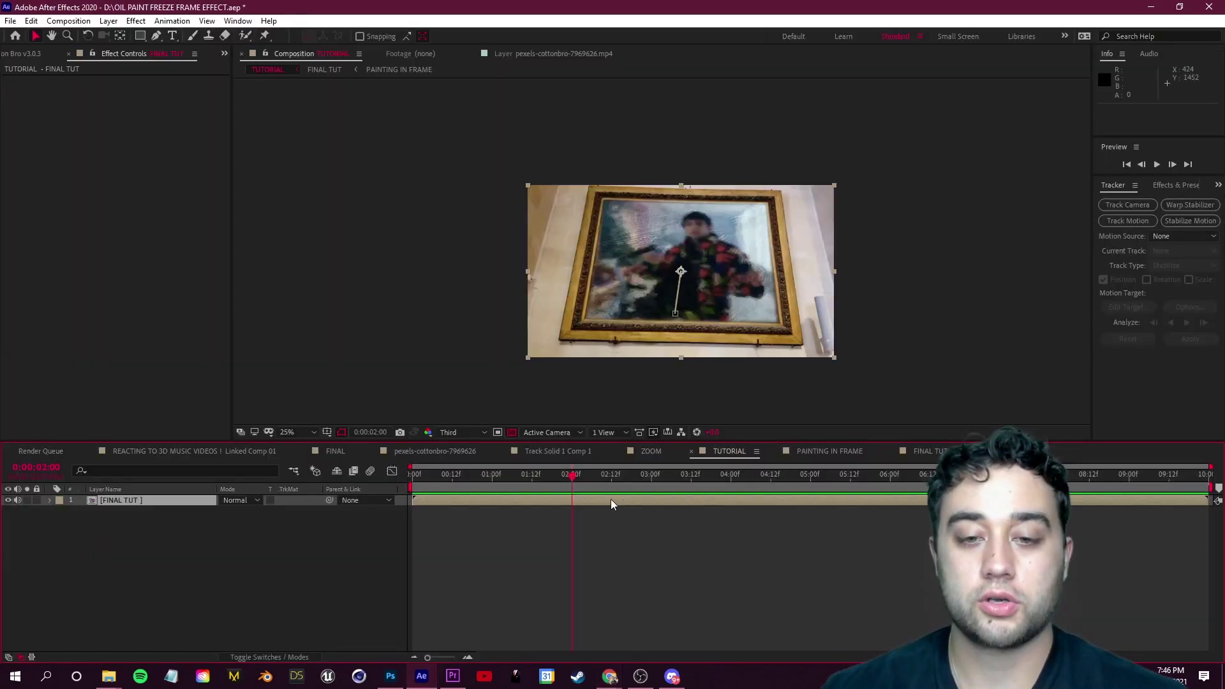
left_click_drag(574, 476, 543, 485)
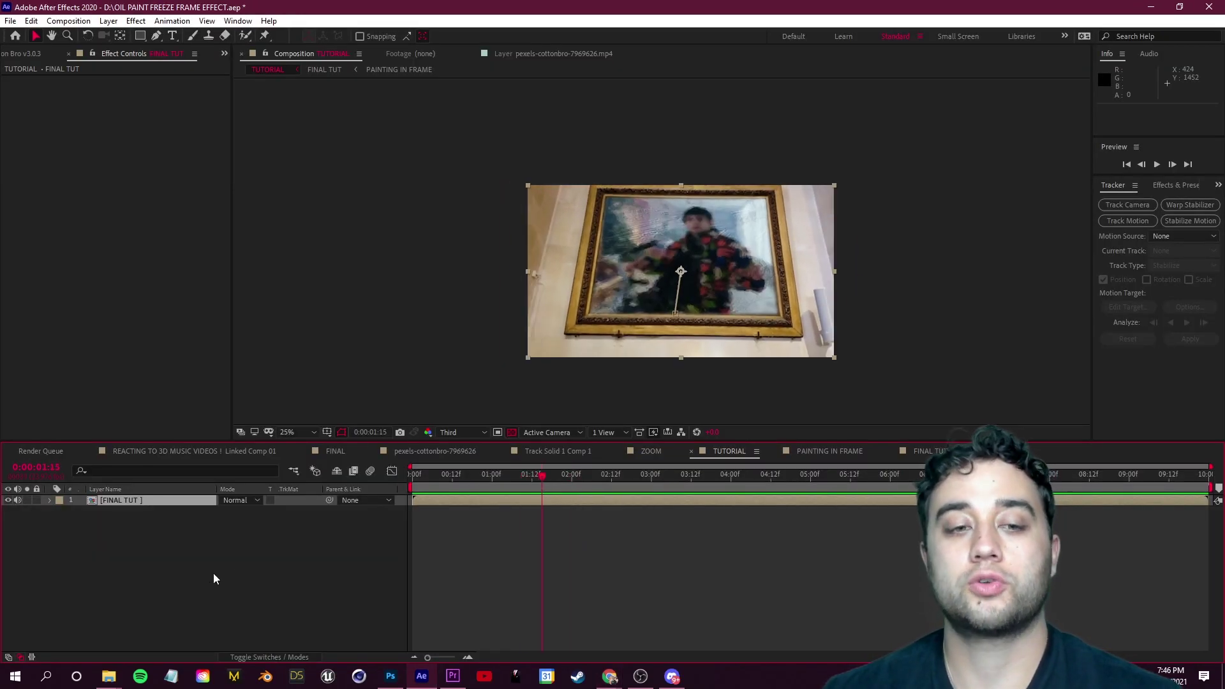
- Create a new composition named TRANSITION TO PAINTED
left_click(245, 541)
left_click(224, 53)
left_click(249, 69)
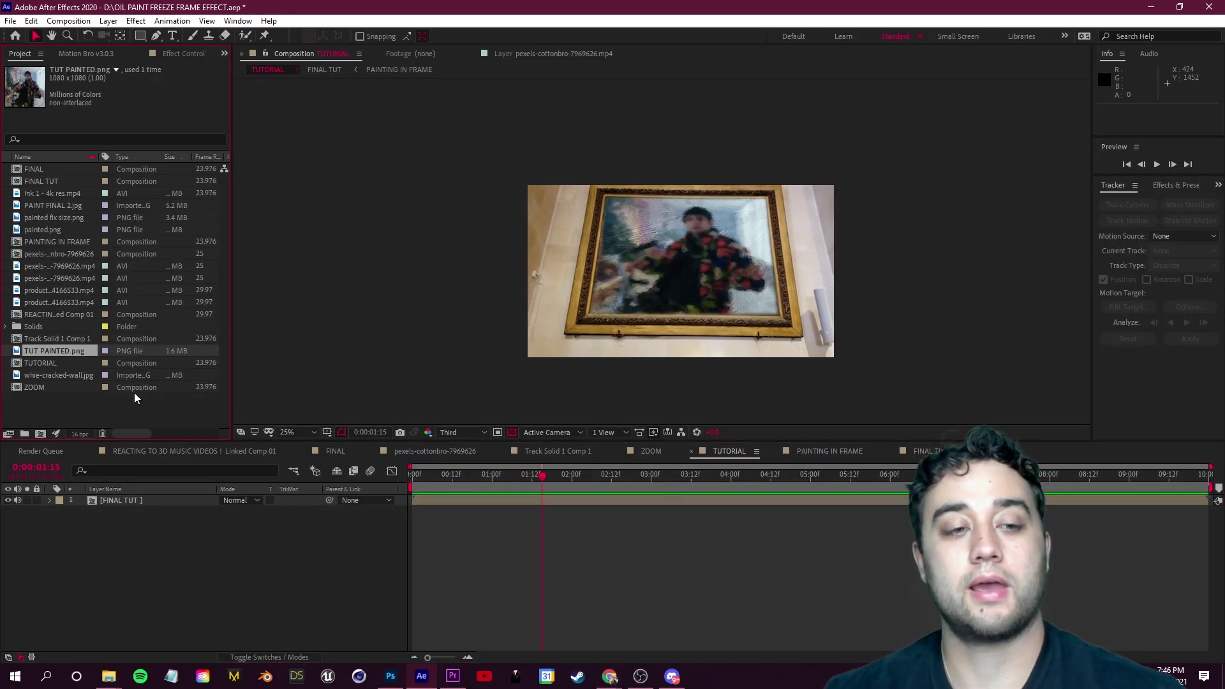
left_click(40, 434)
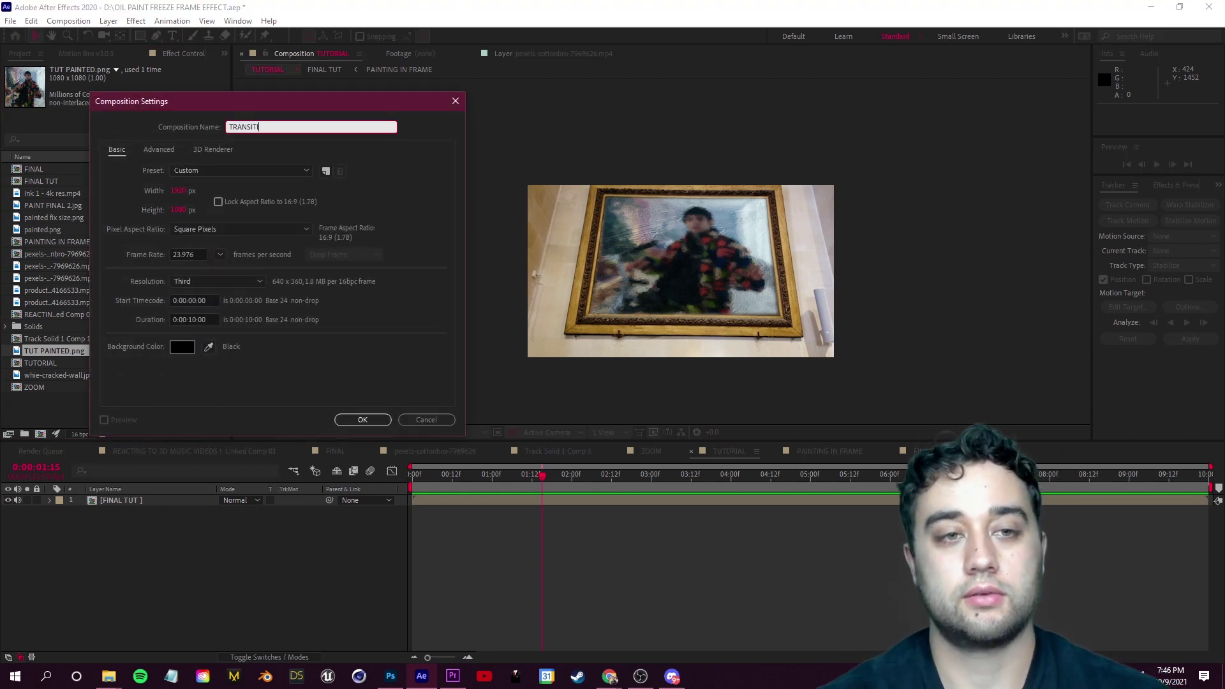
type("TRANSITION TO PAINTED")
key("Return")
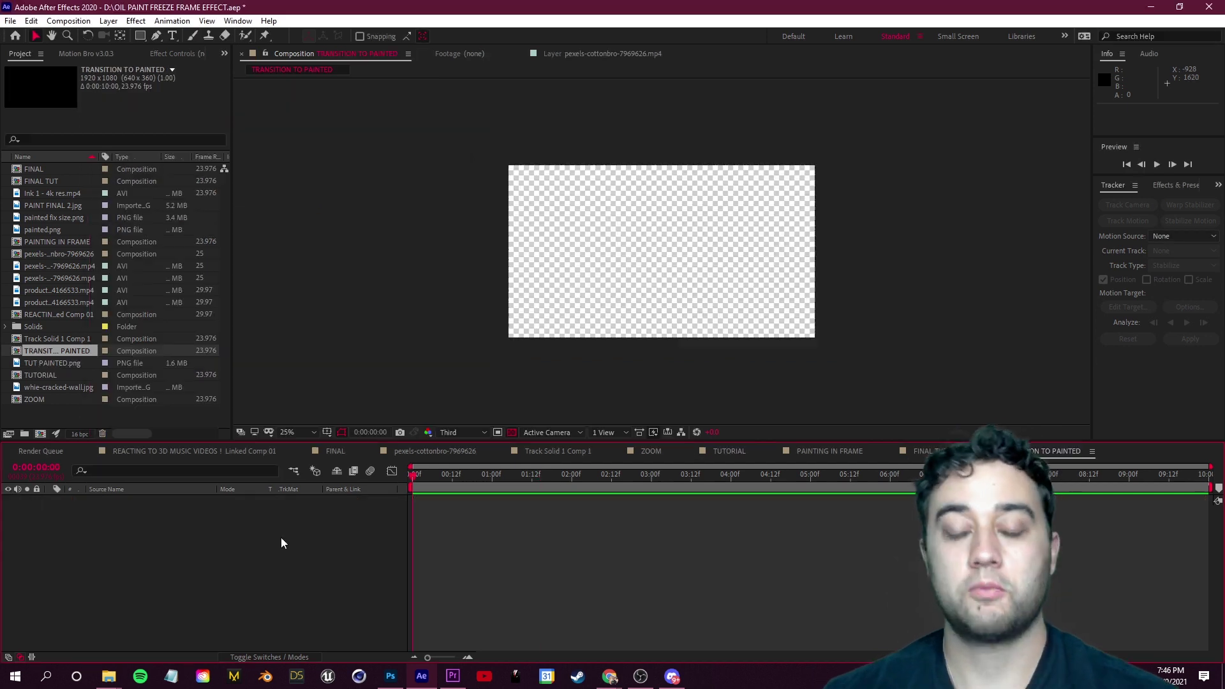
- Add a white (FFFFFF) solid layer to the TRANSITION TO PAINTED composition
right_click(161, 515)
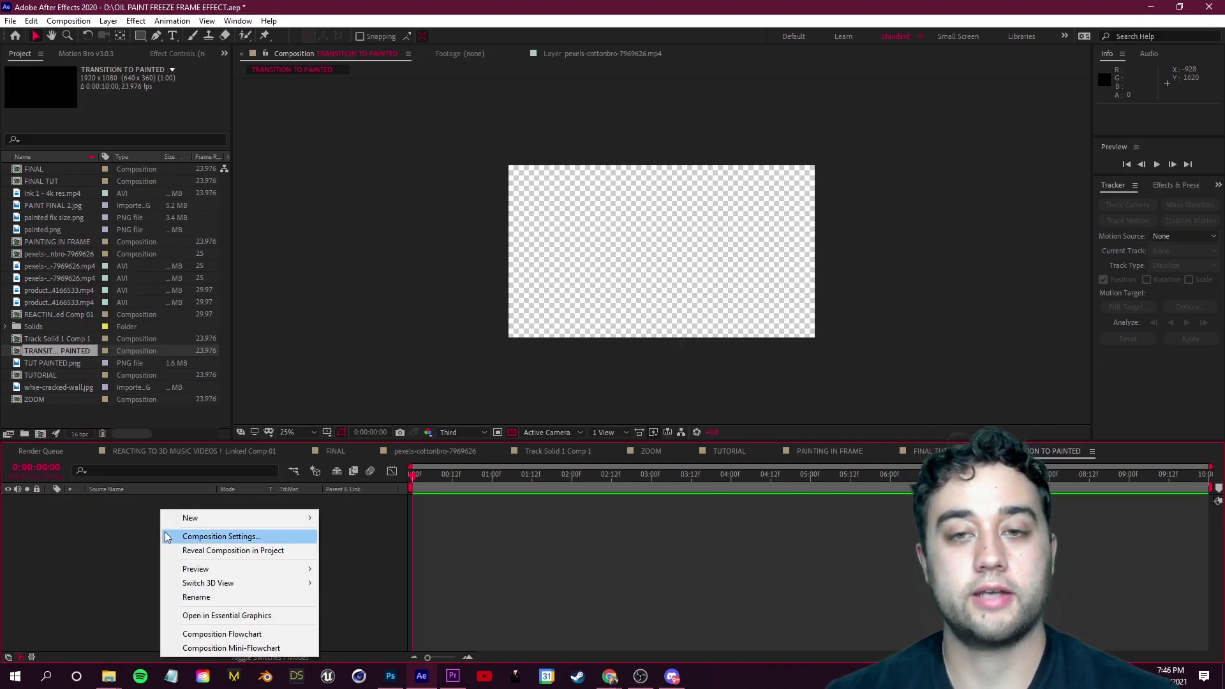
mouse_move(194, 517)
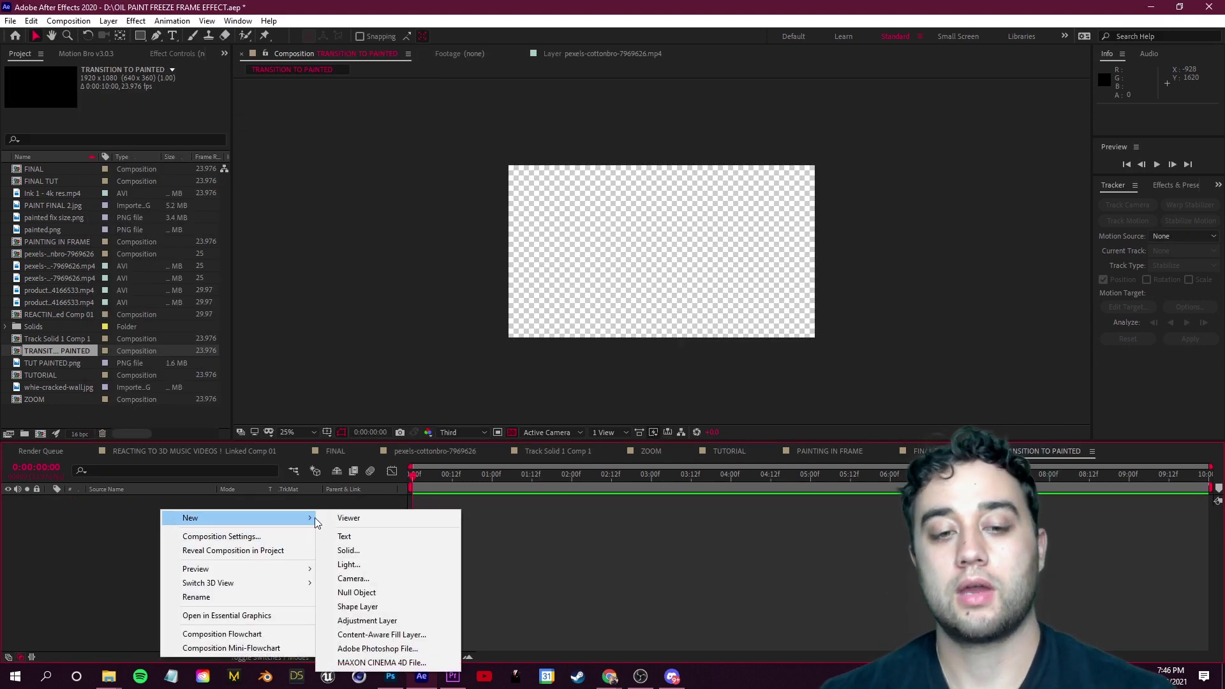
left_click(375, 552)
left_click(347, 381)
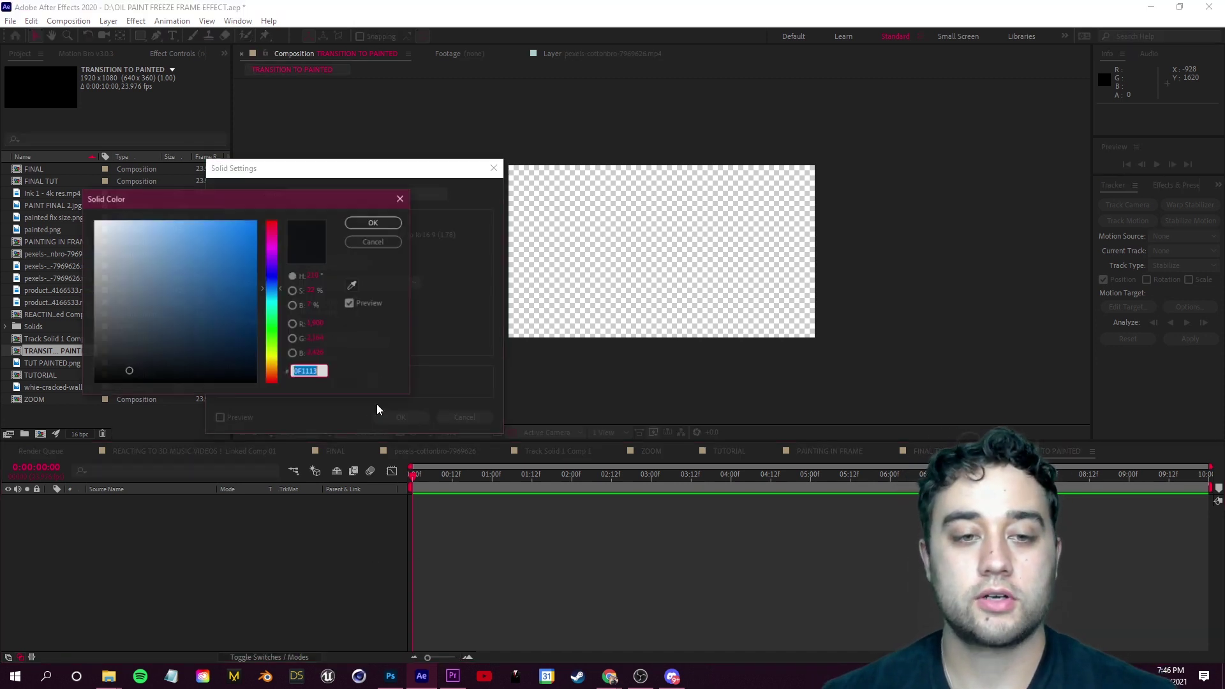
type("FFFFFF")
key("Return")
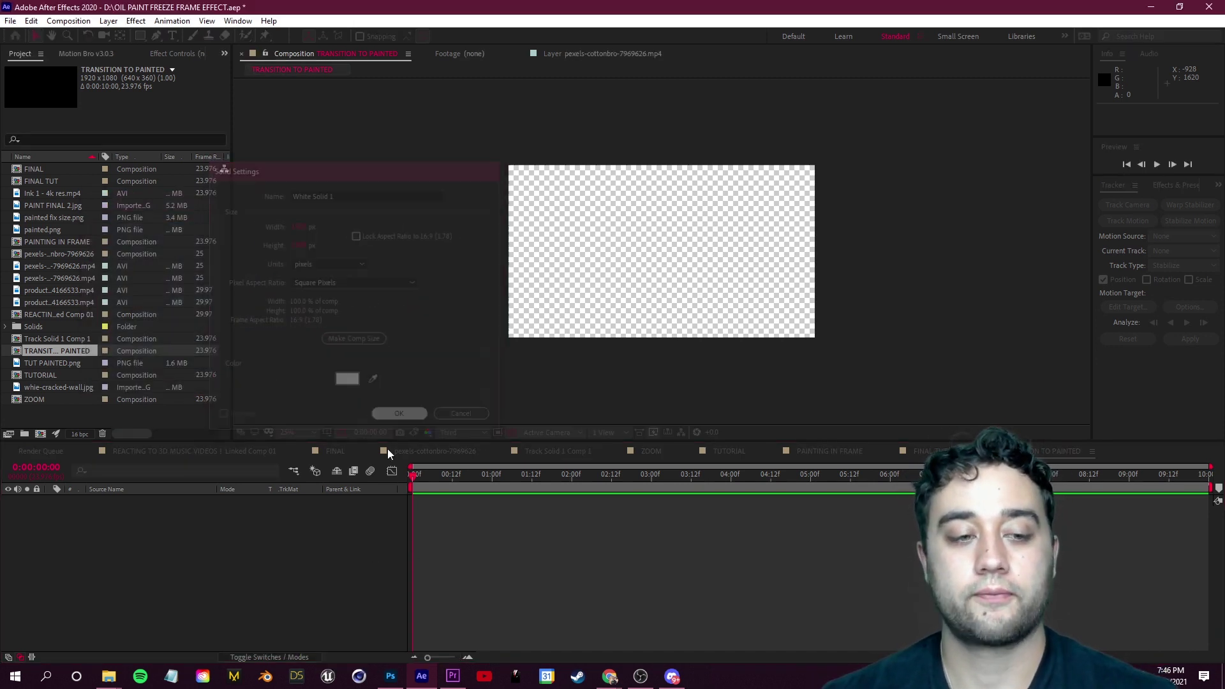
left_click(401, 417)
- Add a black (000000) solid layer to the TRANSITION TO PAINTED composition
right_click(192, 564)
mouse_move(248, 426)
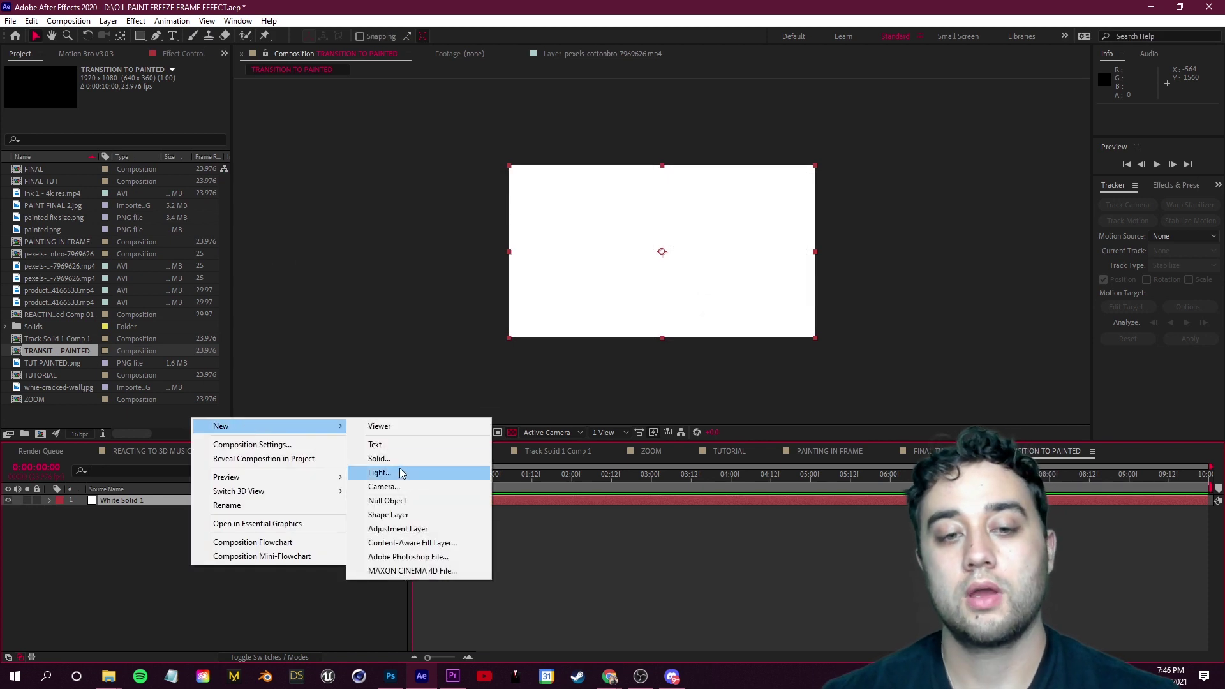
left_click(379, 458)
left_click(347, 381)
left_click_drag(249, 373, 395, 491)
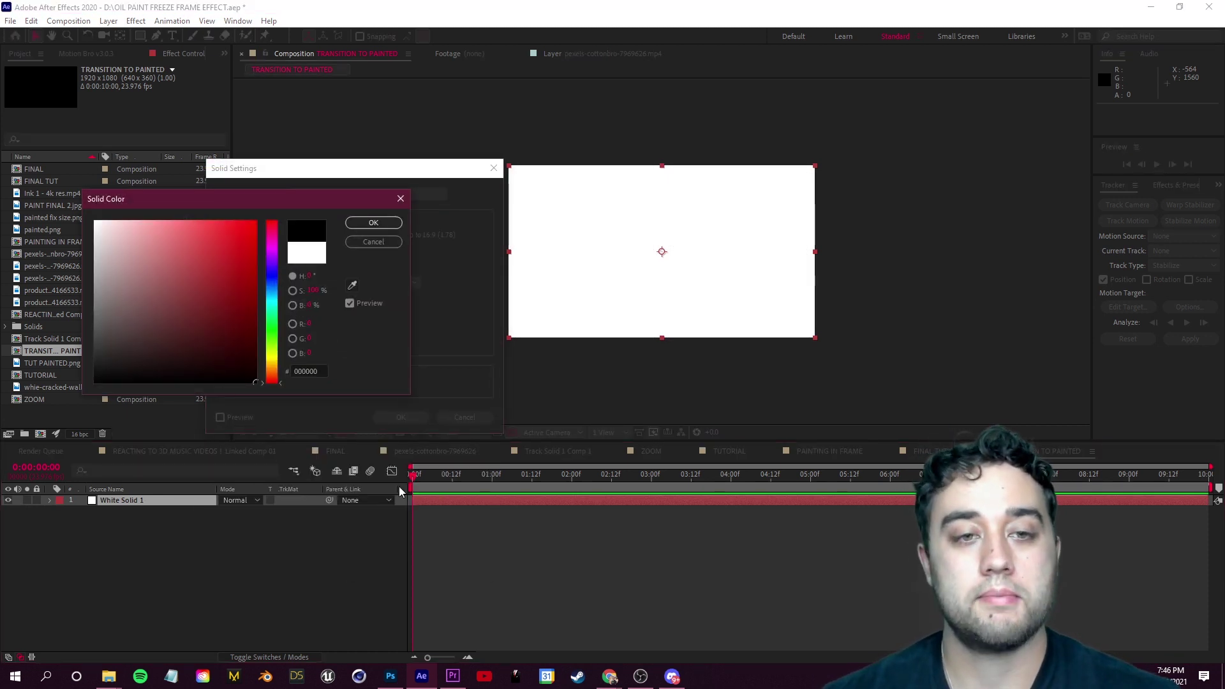
left_click(373, 223)
left_click(401, 417)
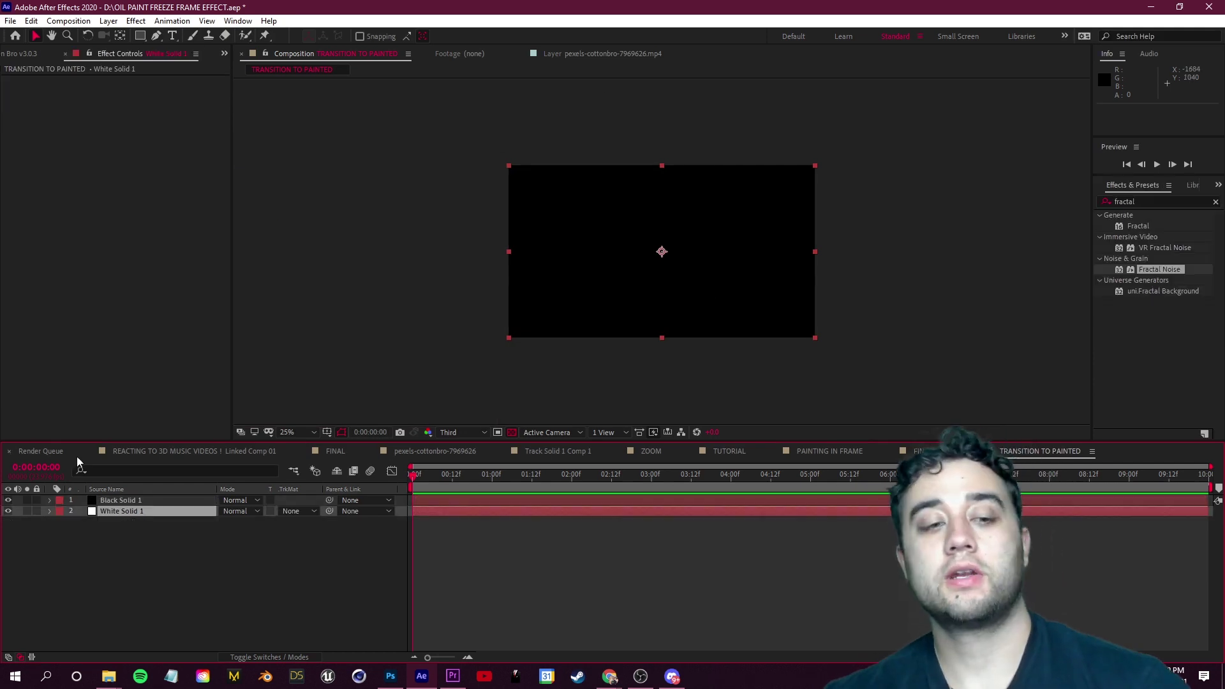
- Move the white solid above the black solid and rename the white layer as ink
left_click_drag(118, 511, 152, 511)
left_click_drag(133, 499, 133, 499)
right_click(133, 499)
left_click(186, 480)
key("BackSpace")
type("ink")
key("Return")
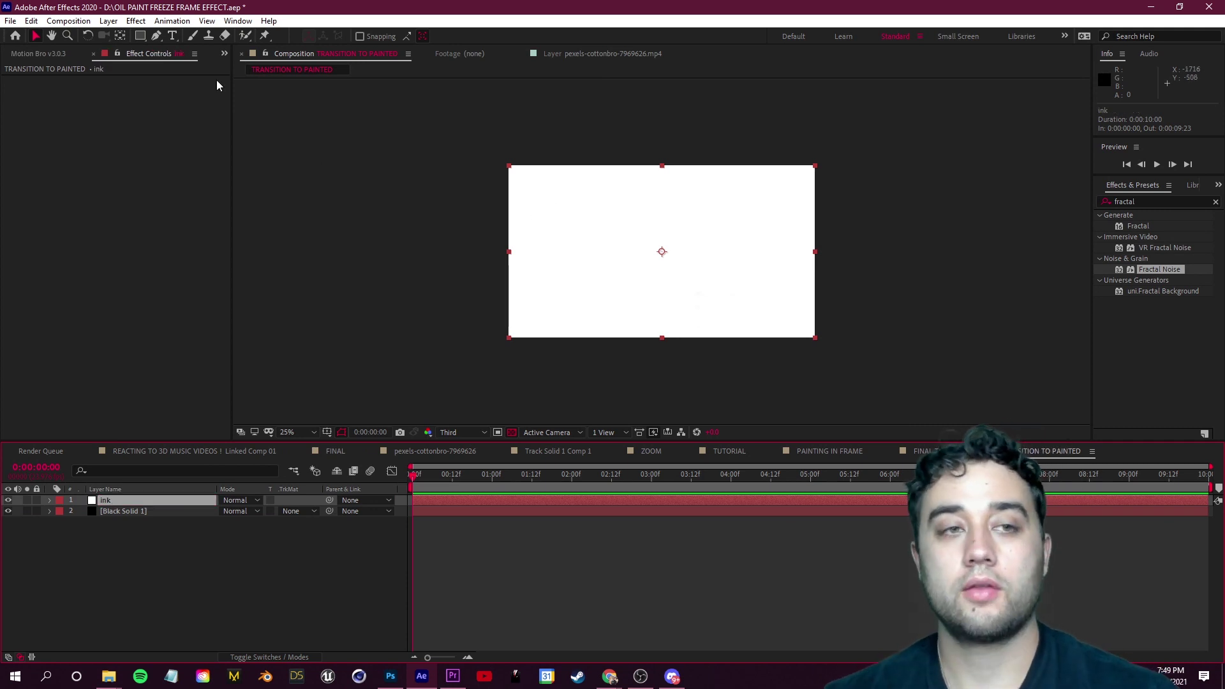
- Draw an elliptical mask about 248 by 232 px near the centre of the ink layer
key("q")
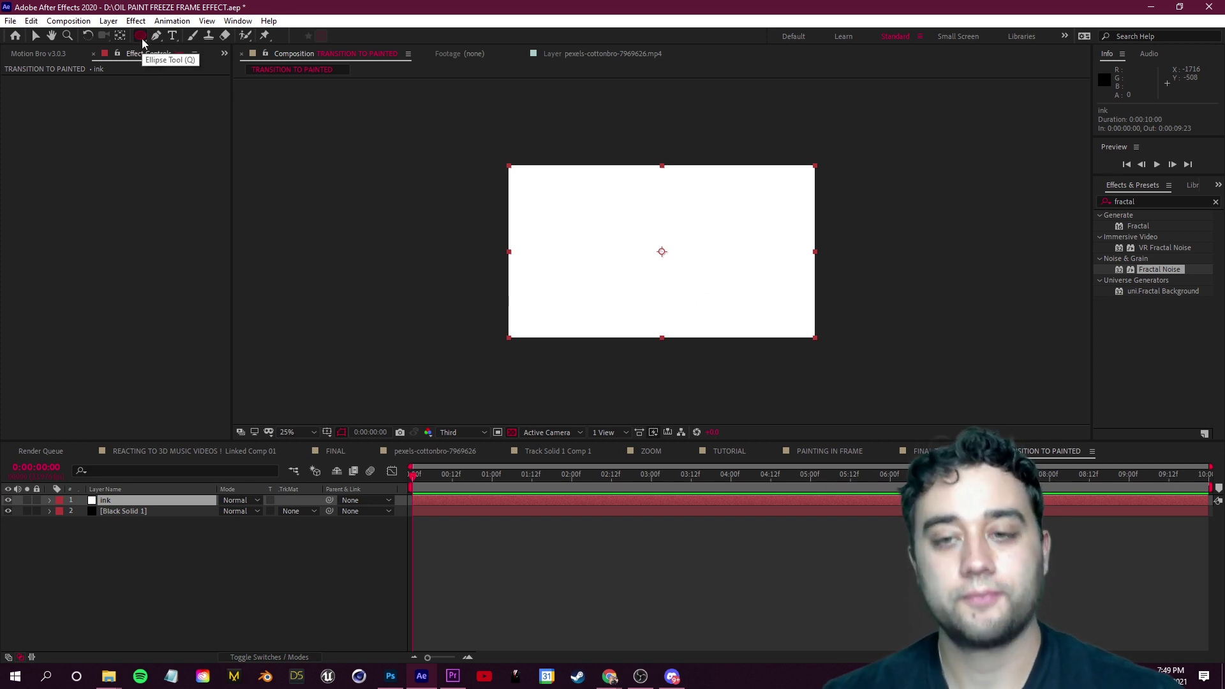
left_click_drag(646, 243, 686, 282)
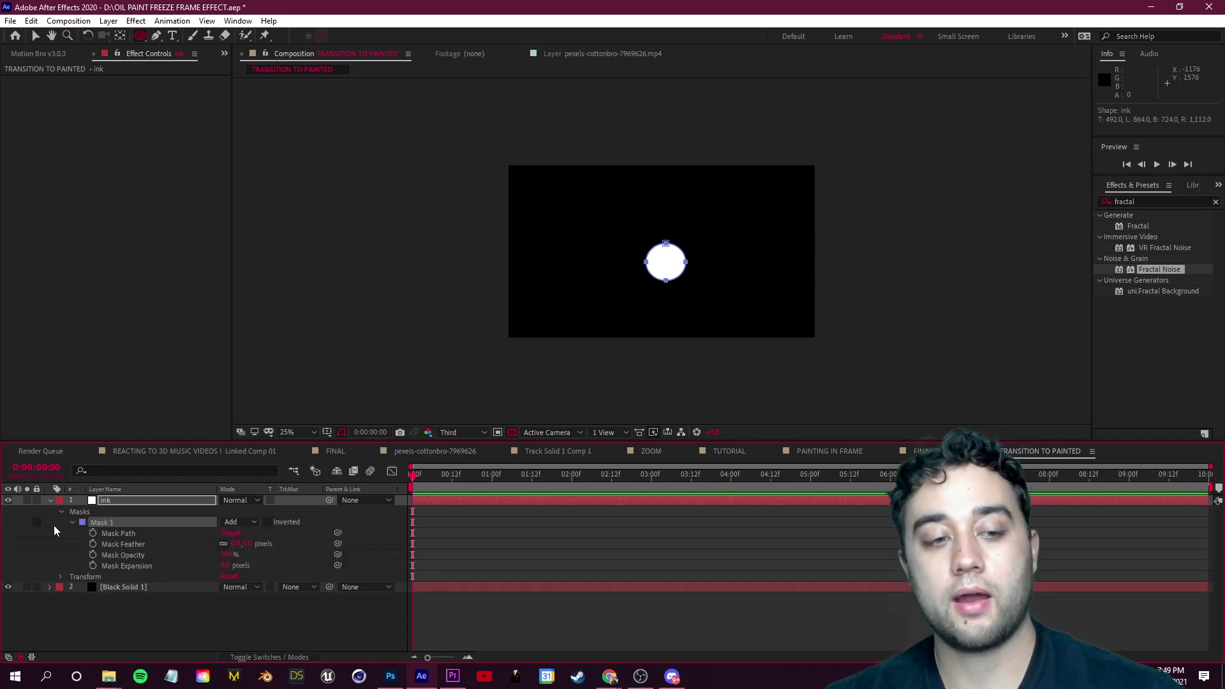
- Keyframe Mask 1's path, feather, opacity and expansion at the start, and increase the expansion at 0:00:01:19 until the circle nearly fills the frame
left_click(93, 533)
left_click(92, 543)
left_click(93, 555)
left_click(92, 565)
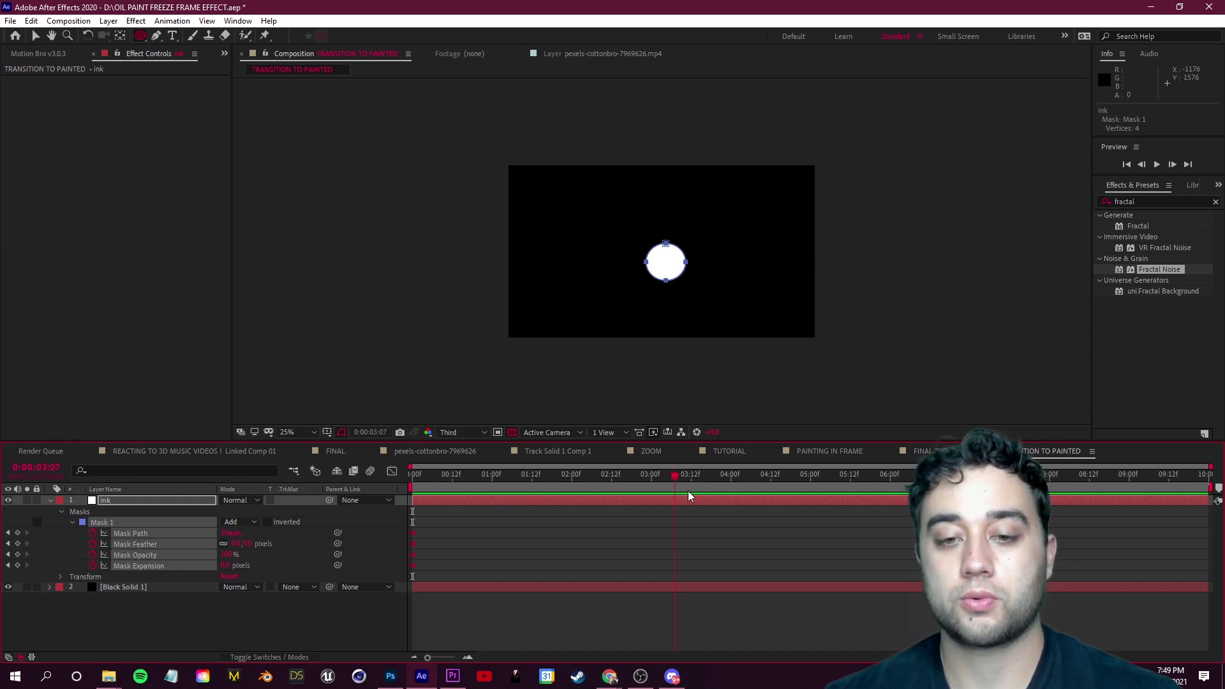
left_click_drag(225, 570, 720, 555)
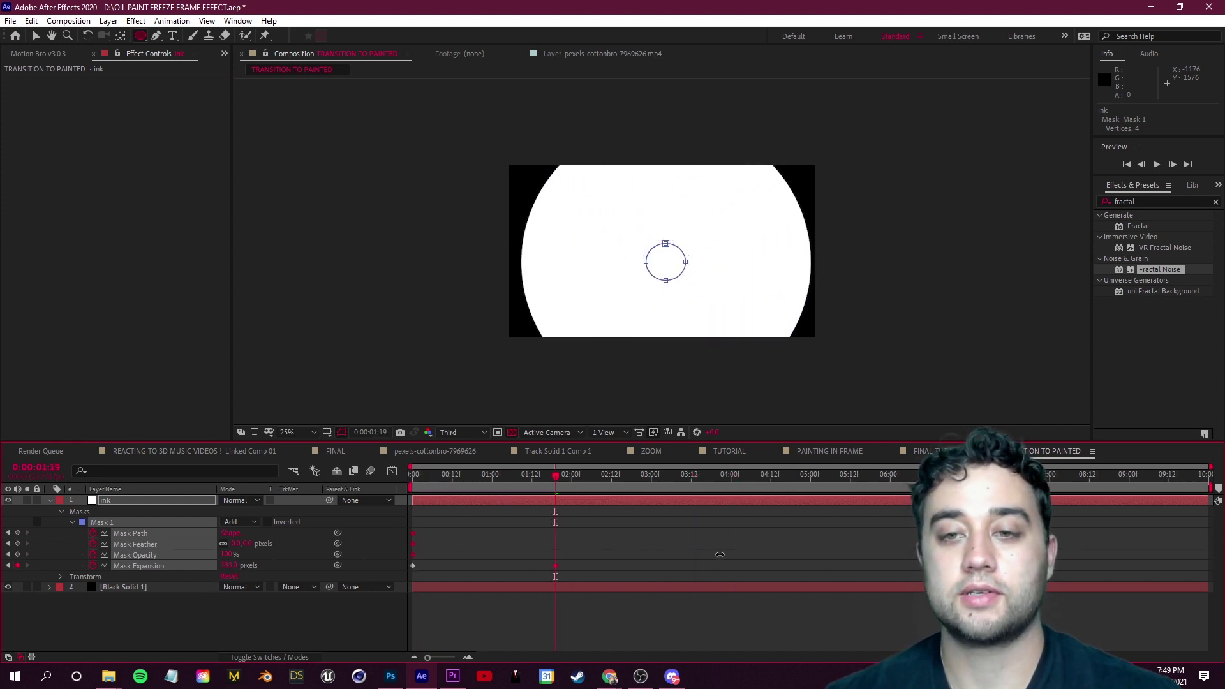
- Play back the ink mask's expansion from the start of the composition
left_click(675, 542)
key("Home")
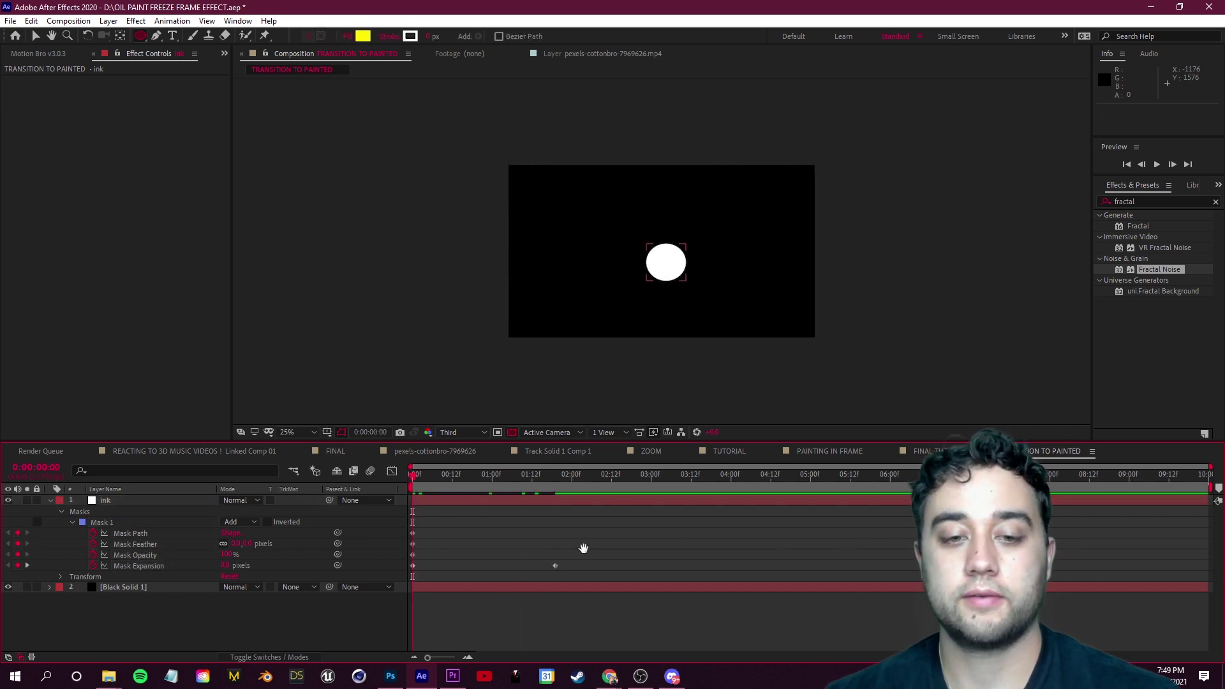
key("space")
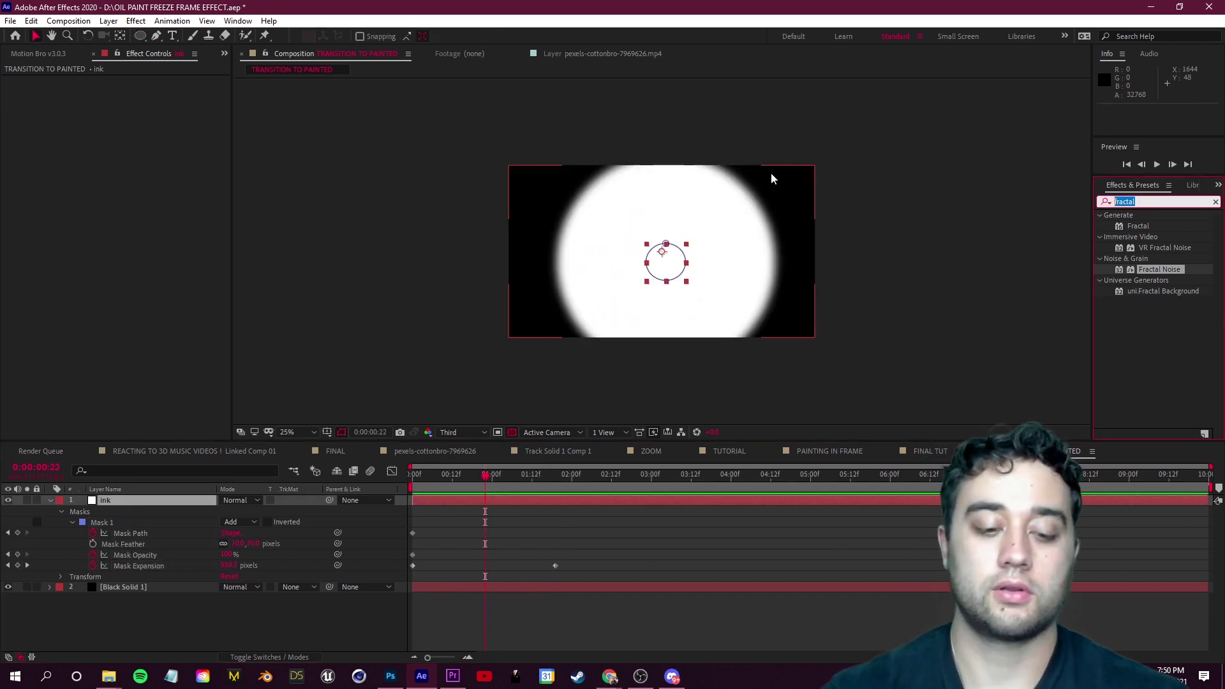
- Find the Roughen Edges effect and apply it to the ink layer
type("roughen")
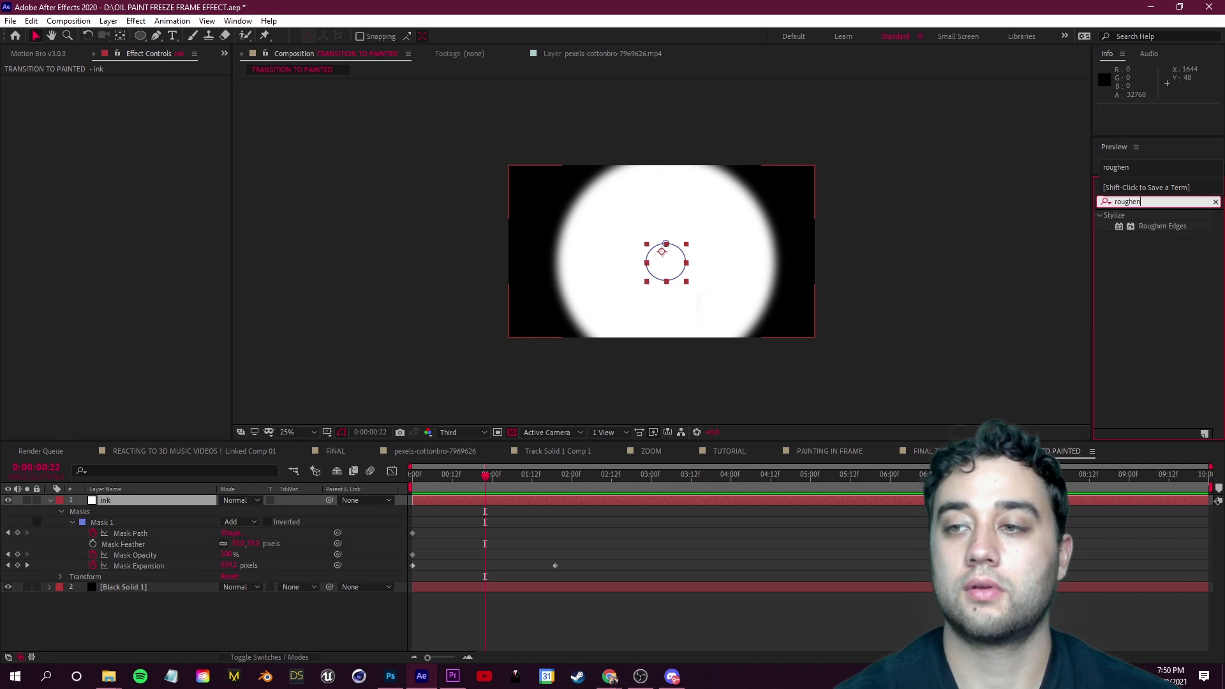
left_click_drag(1161, 226, 128, 501)
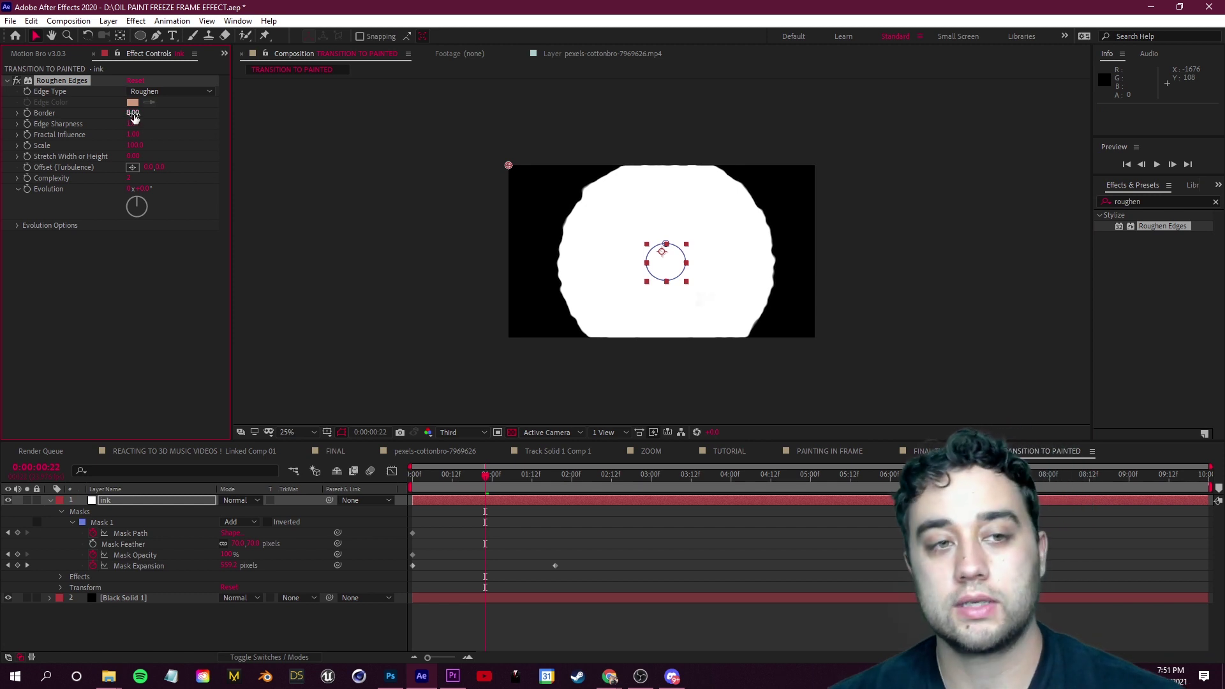
left_click_drag(220, 122, 188, 100)
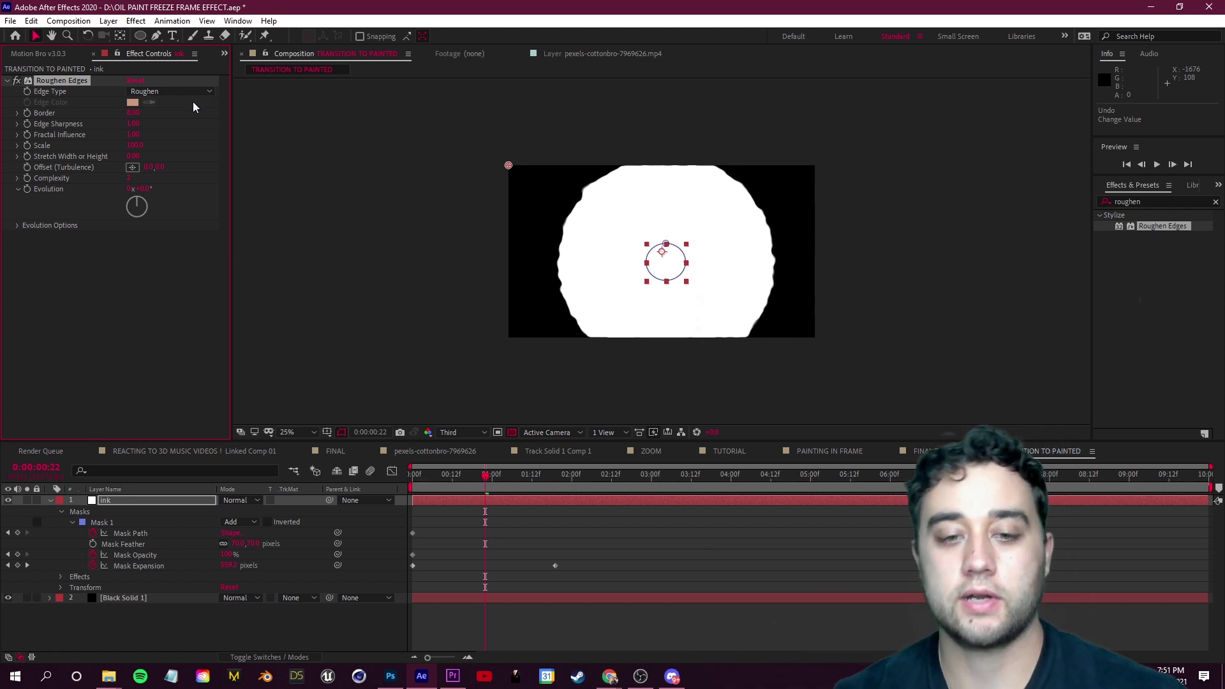
- Keyframe the ink layer's Roughen Edges settings from the start, animating the evolution, and preview the growing shape
key("Home")
left_click(38, 221)
key("space")
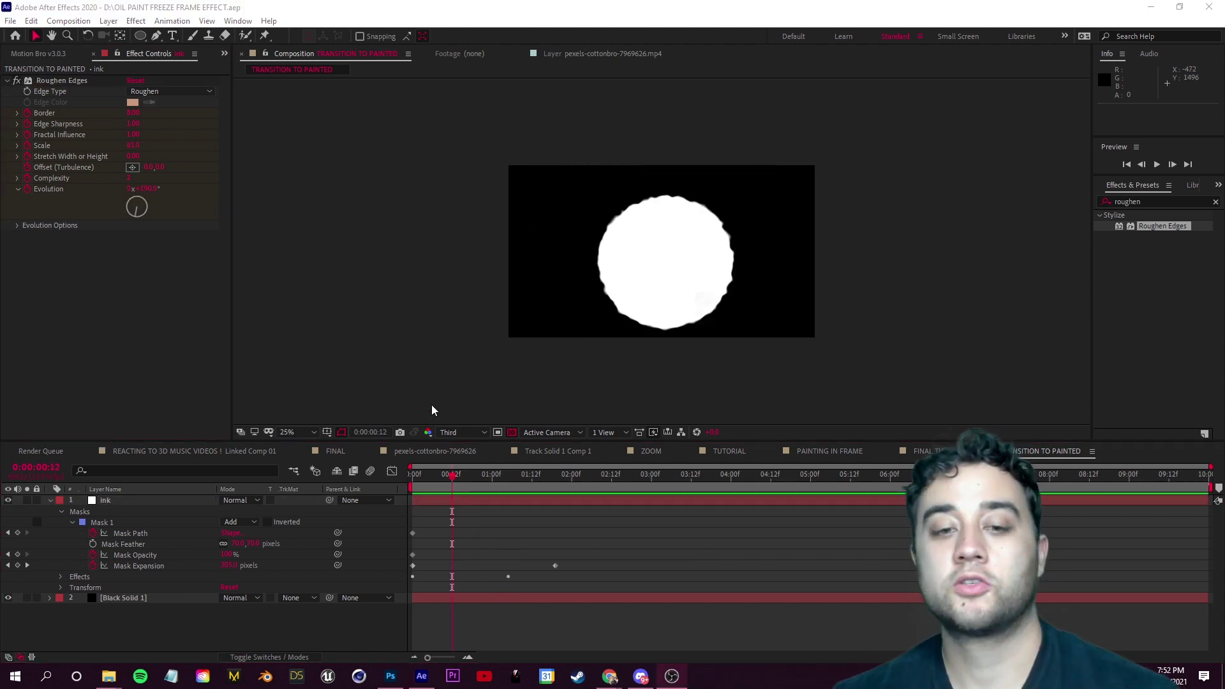
mouse_move(442, 486)
left_mouse_down()
mouse_move(545, 486)
mouse_move(457, 507)
mouse_move(465, 499)
mouse_move(449, 491)
left_mouse_up()
- Open the PAINTING IN FRAME composition from within FINAL TUT and go to 0:00:01:12, where the painted still begins
left_click(910, 451)
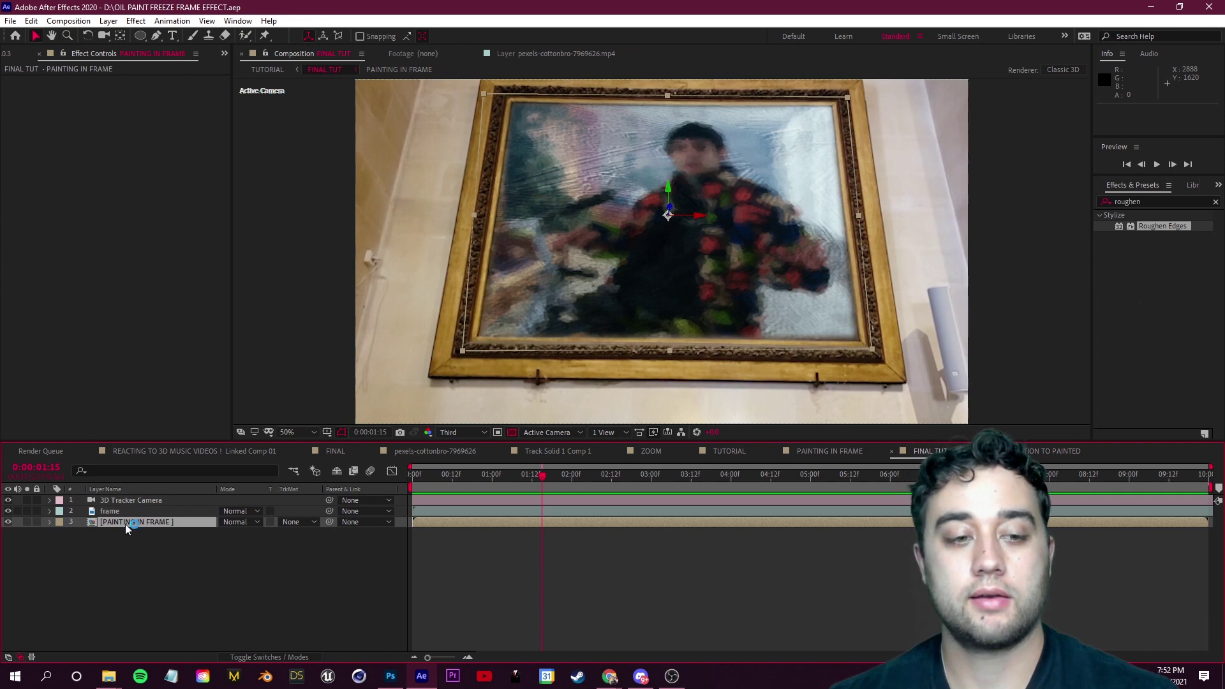
left_click(144, 522)
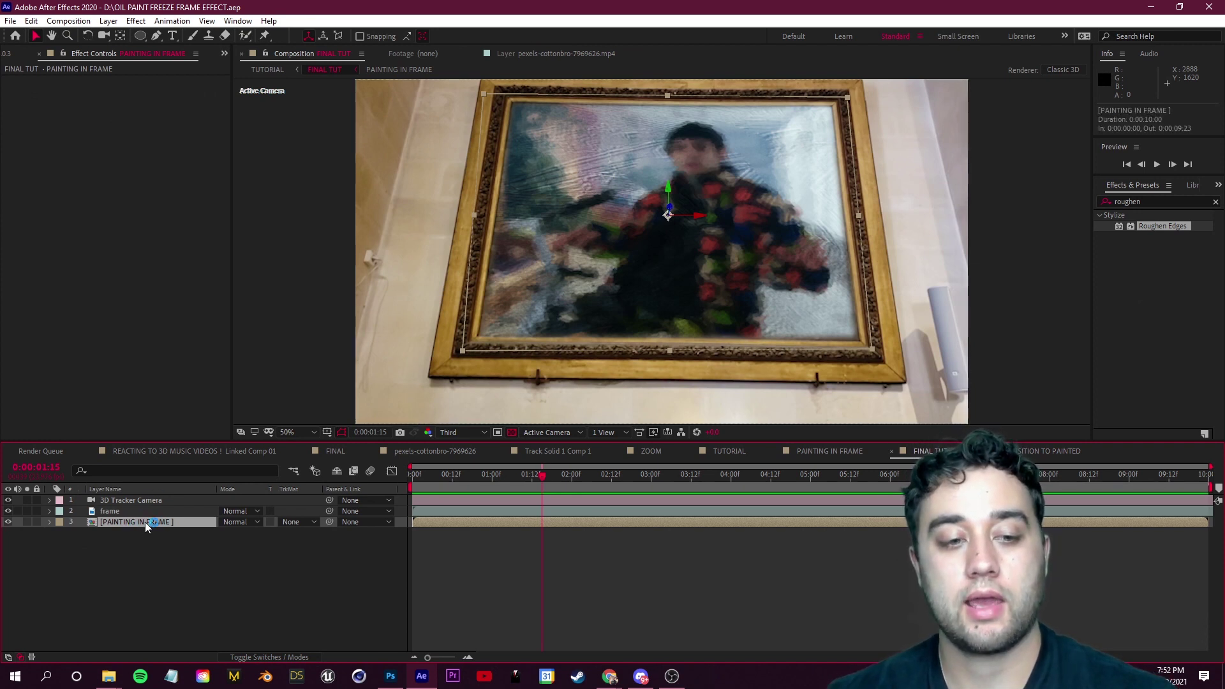
double_click(145, 522)
mouse_move(542, 511)
left_mouse_down()
mouse_move(465, 494)
mouse_move(532, 483)
left_mouse_up()
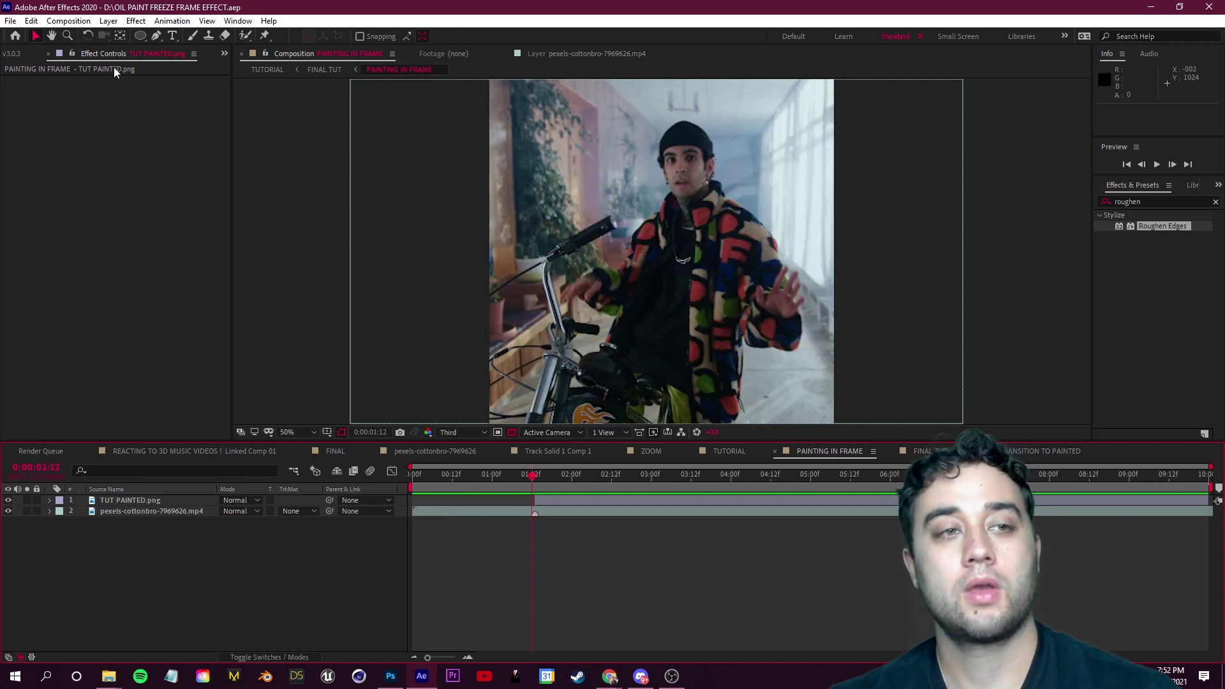
- Add the TRANSITION TO PAINTED composition above TUT PAINTED.png and align its start to 0:00:01:13
left_click(224, 53)
left_click(254, 68)
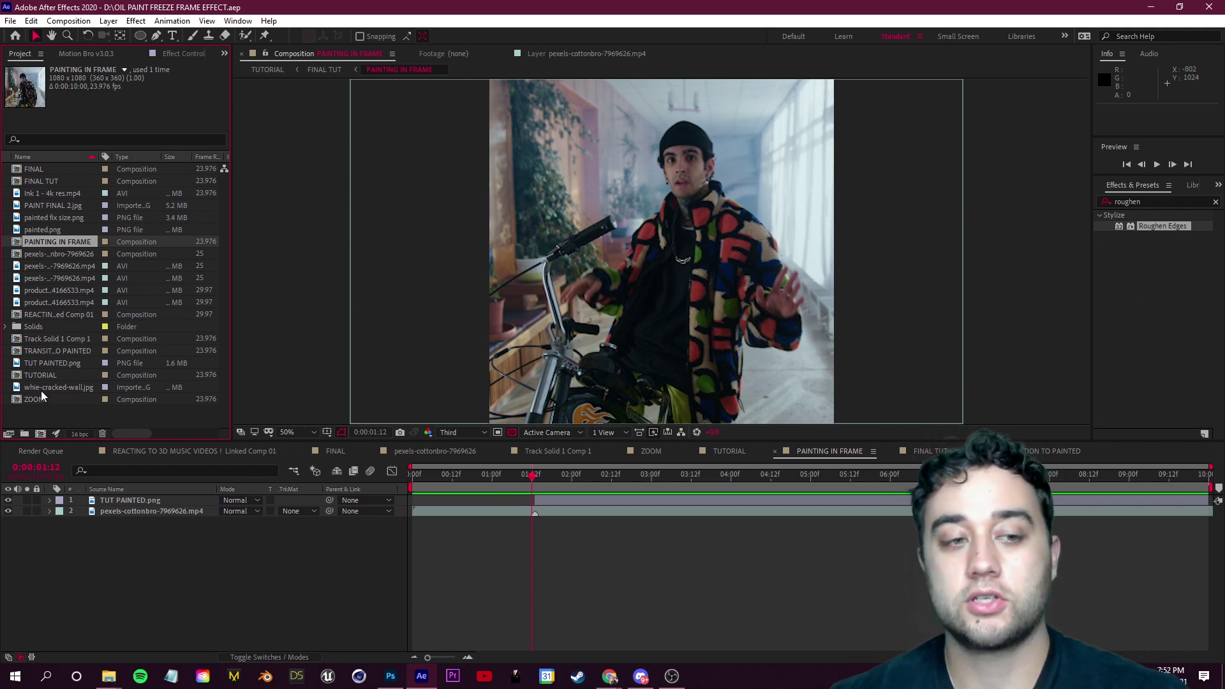
left_click(64, 351)
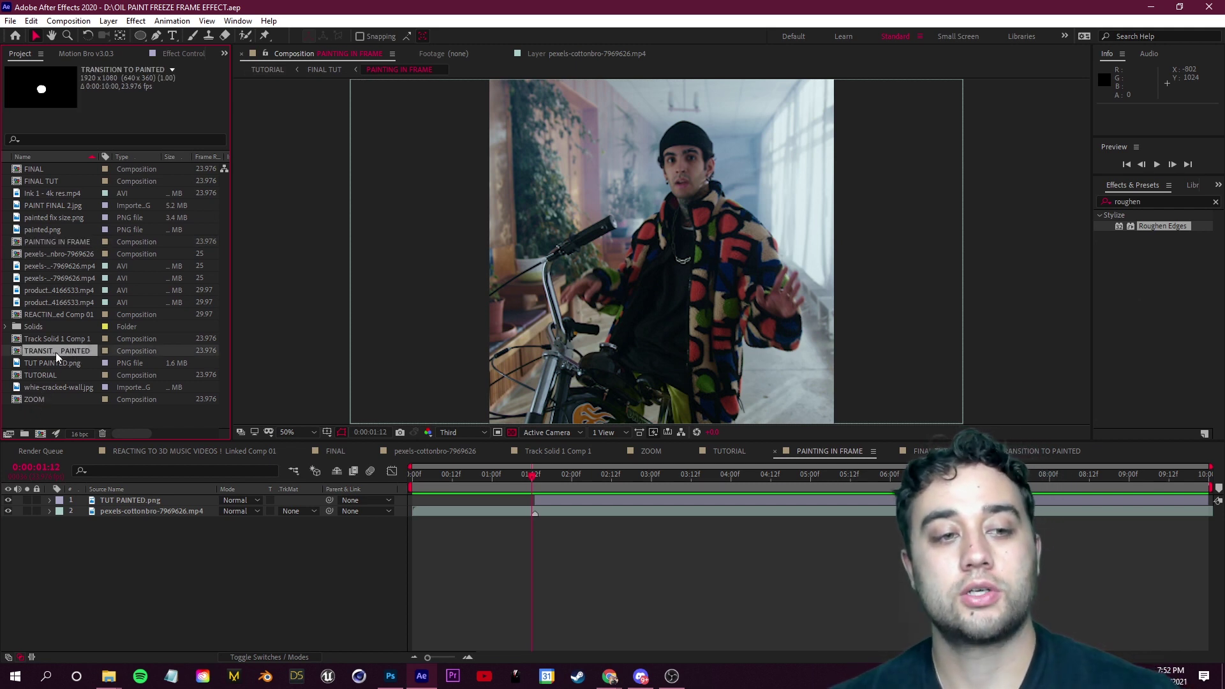
mouse_move(135, 489)
left_mouse_down()
mouse_move(128, 376)
mouse_move(57, 351)
mouse_move(144, 496)
left_mouse_up()
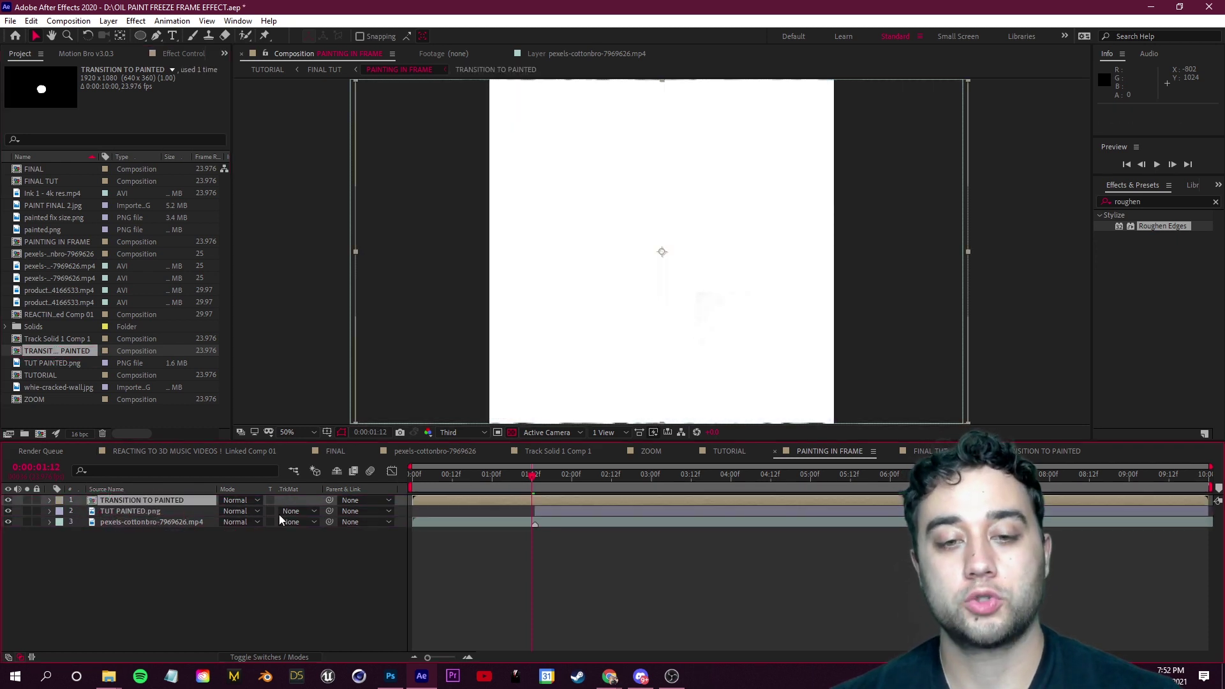
mouse_move(491, 502)
left_mouse_down()
mouse_move(593, 502)
mouse_move(527, 498)
mouse_move(584, 503)
mouse_move(533, 483)
left_mouse_up()
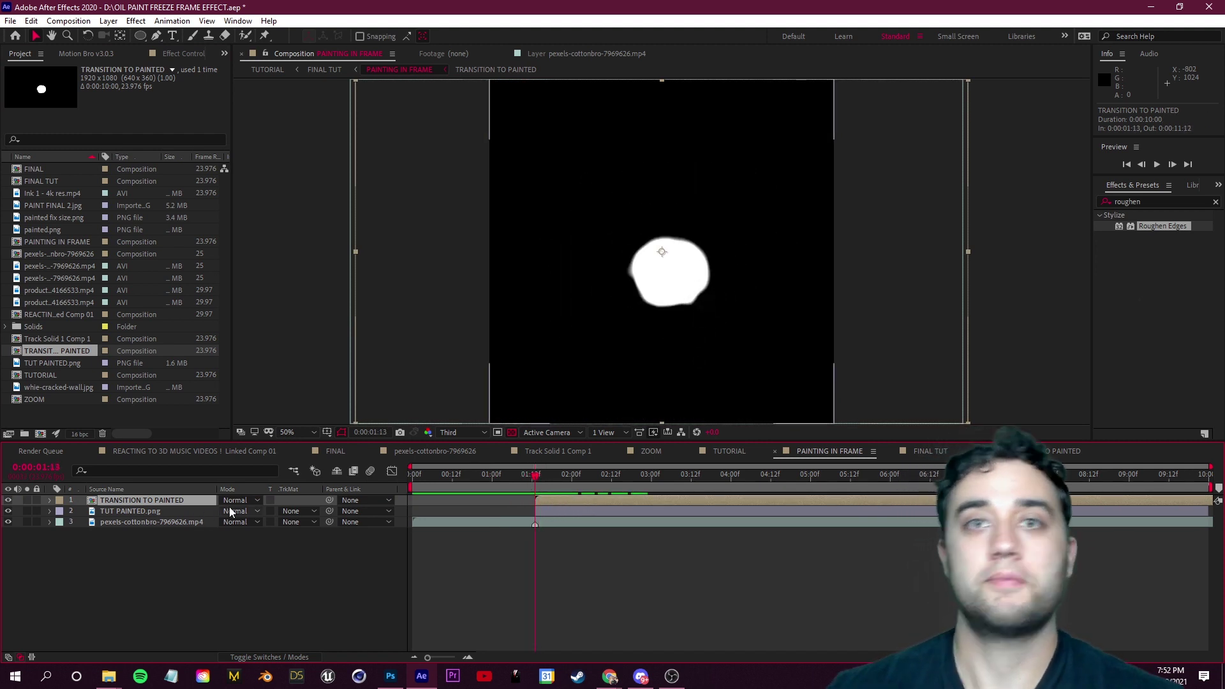
left_click(296, 522)
left_click(250, 569)
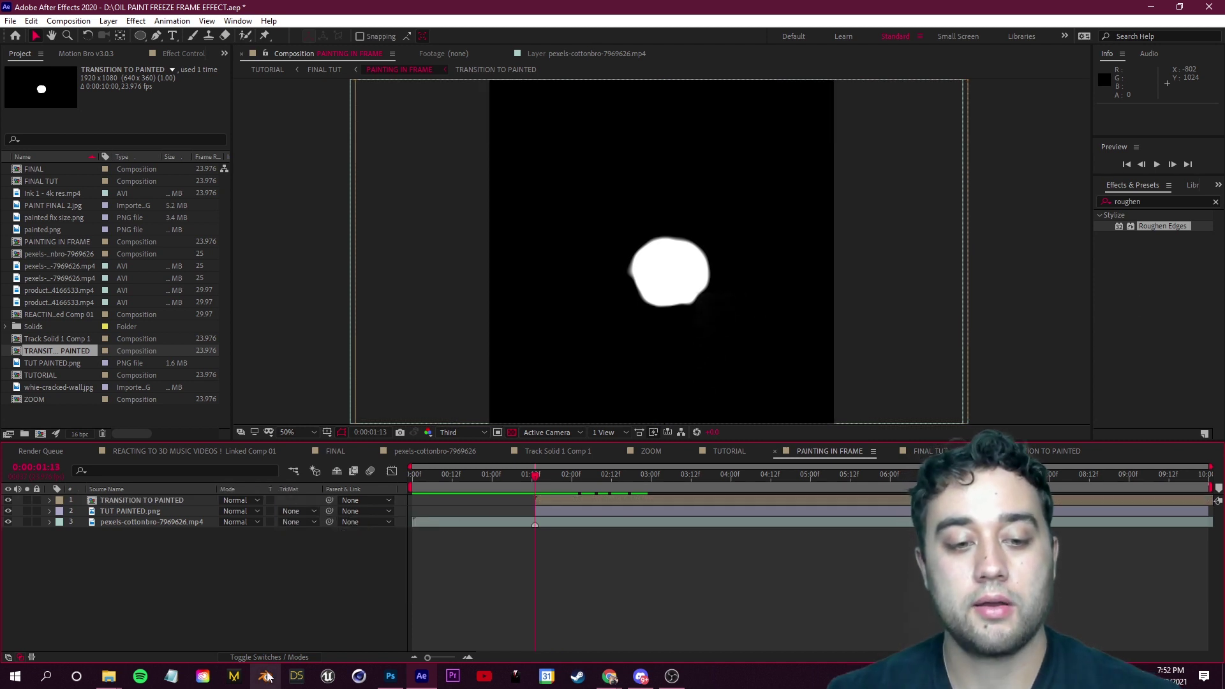
left_click(270, 657)
left_click(269, 657)
left_click(270, 657)
left_click(269, 657)
- Set the track matte of TUT PAINTED.png to Luma Matte "TRANSITION TO PAINTED" and preview the transition
left_click(178, 513)
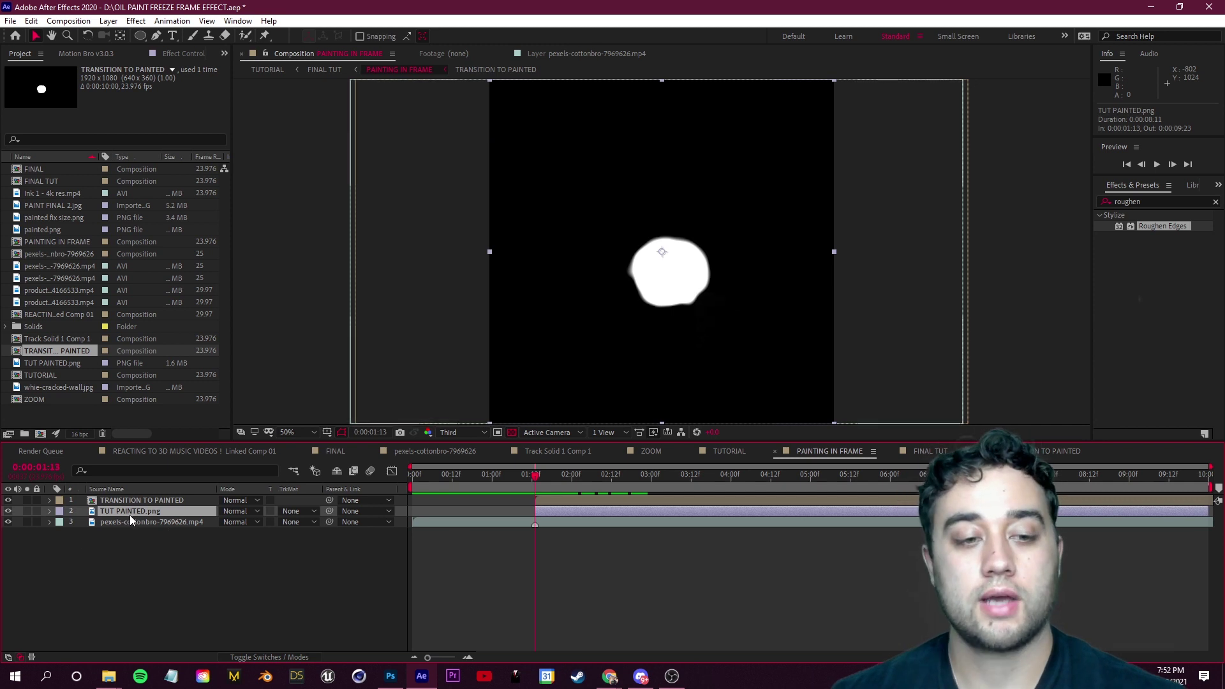
left_click(307, 513)
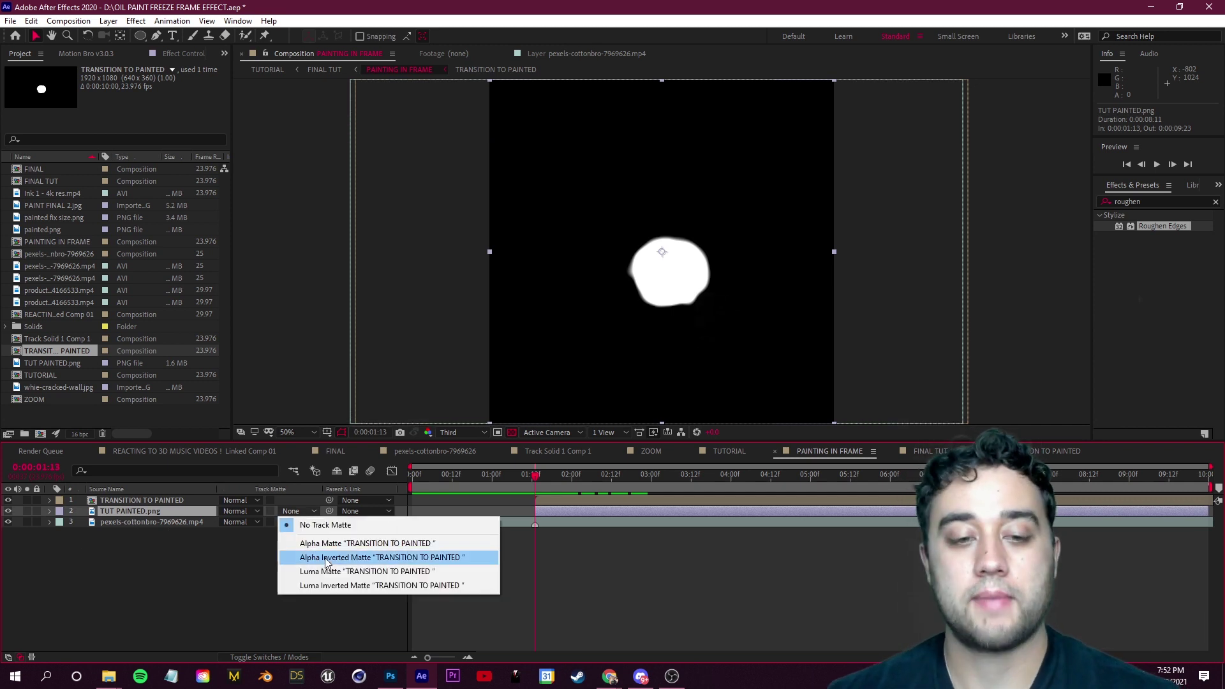
left_click(382, 585)
left_click(307, 513)
left_click(353, 571)
left_click_drag(554, 476, 528, 492)
key("space")
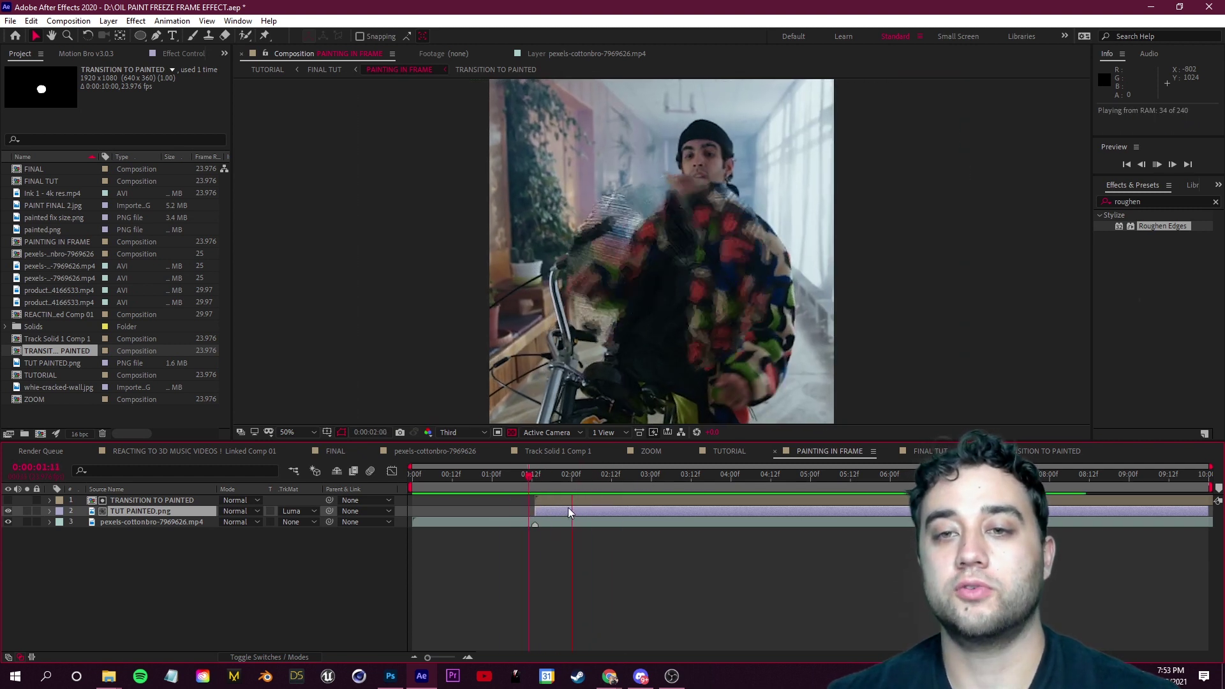
key("space")
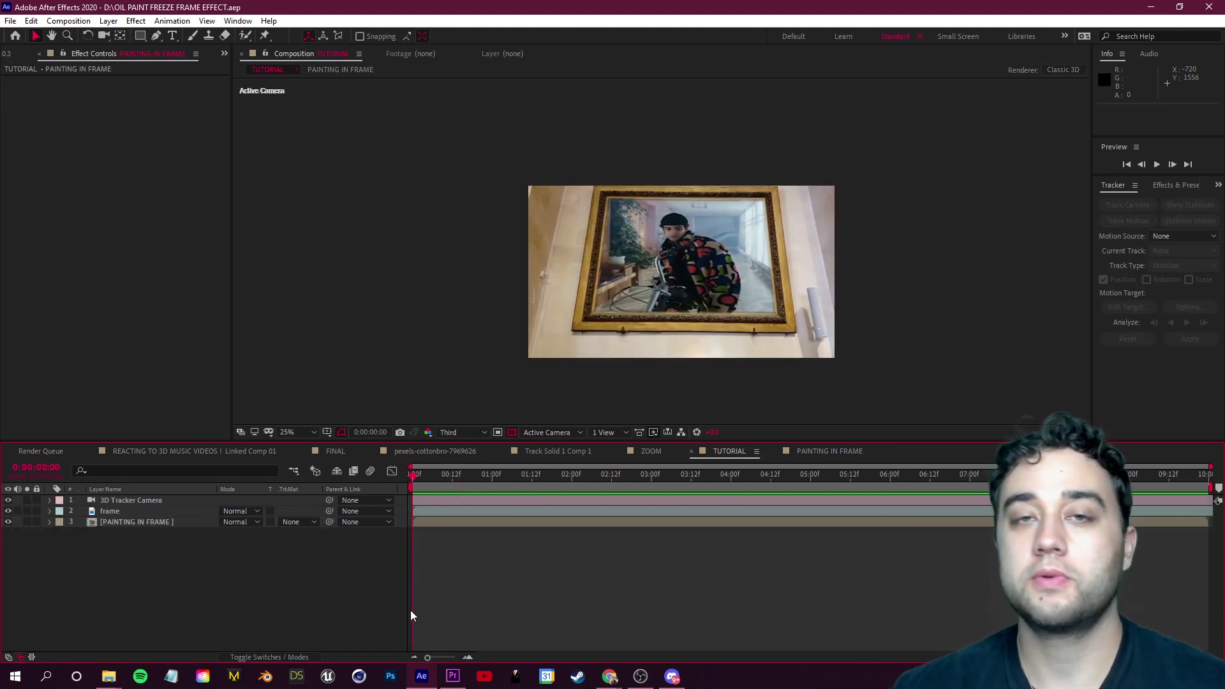
- Pre-compose the 3D Tracker Camera, frame and PAINTING IN FRAME layers of the TUTORIAL composition as FINAL TUT
left_click_drag(343, 615, 80, 468)
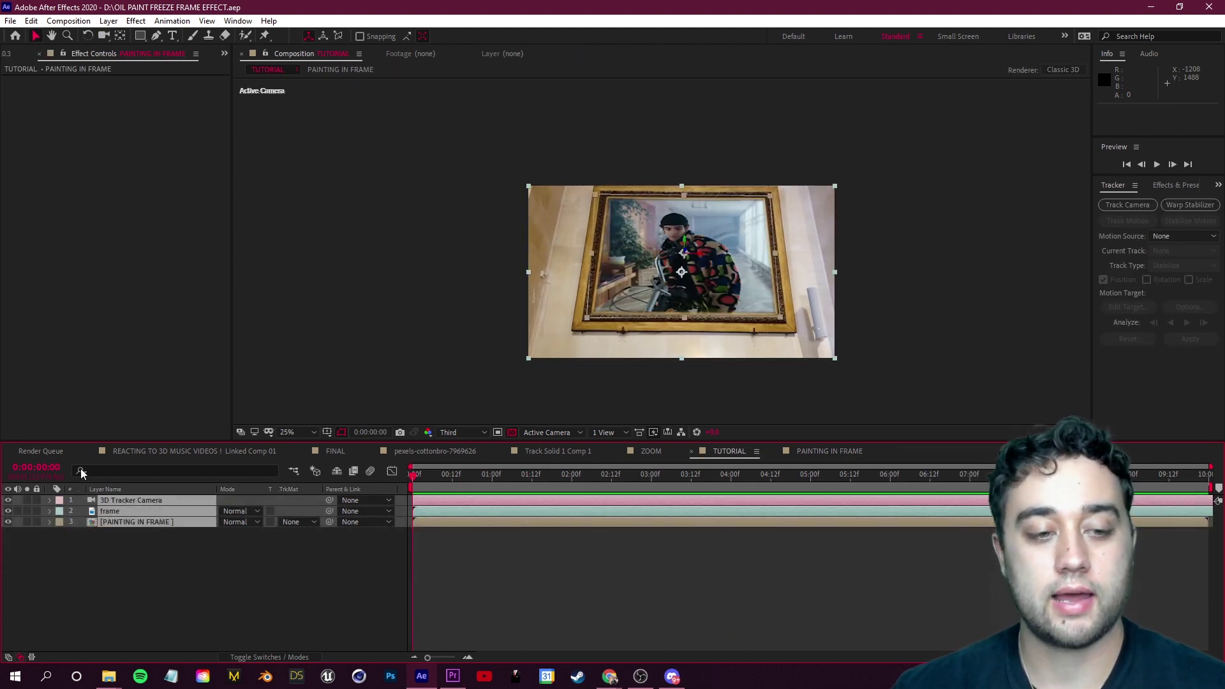
right_click(155, 523)
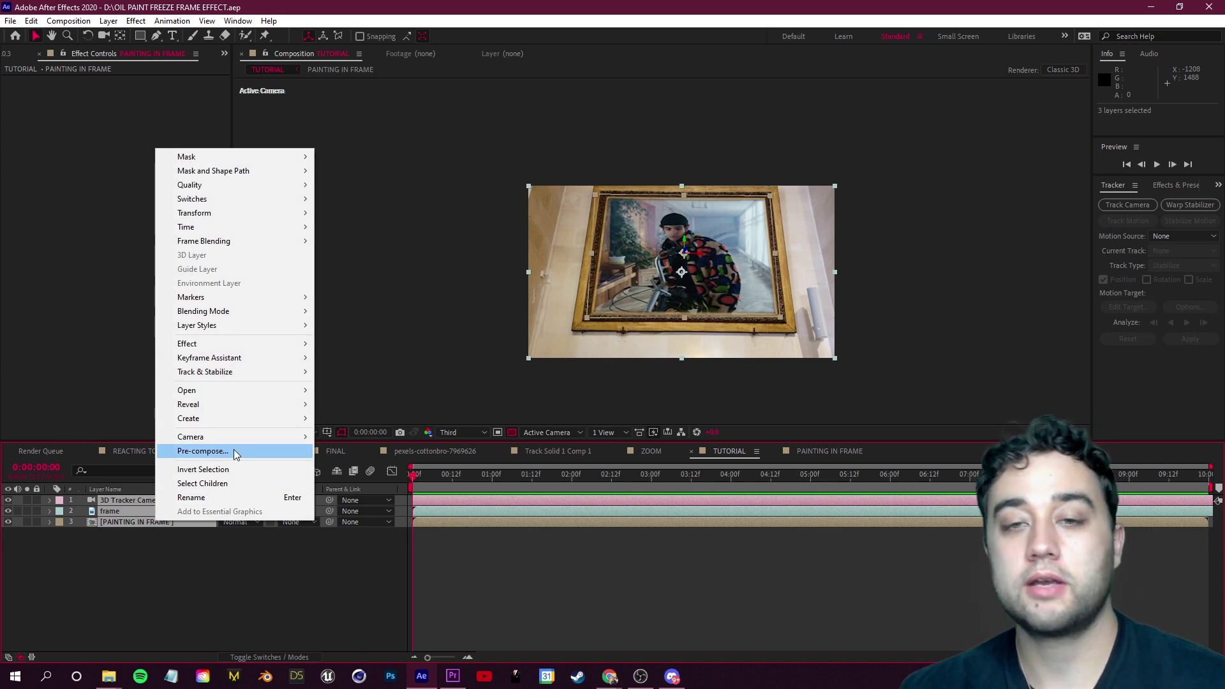
left_click(202, 450)
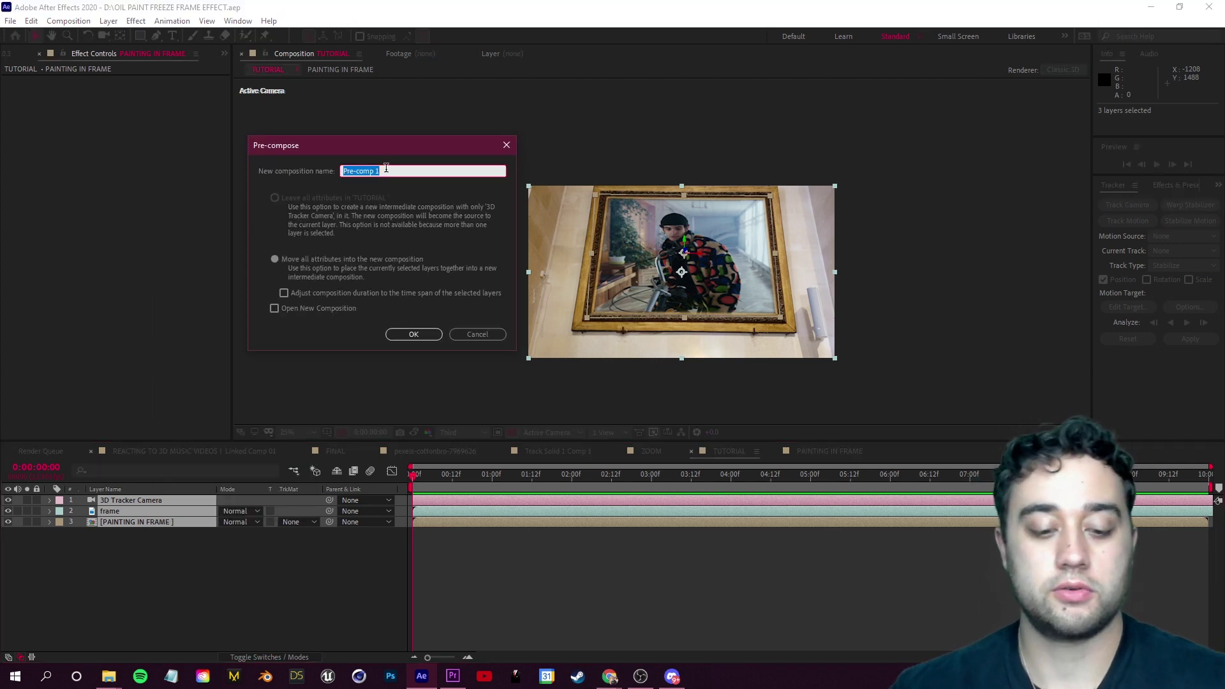
type("FINAL TUT")
key("Return")
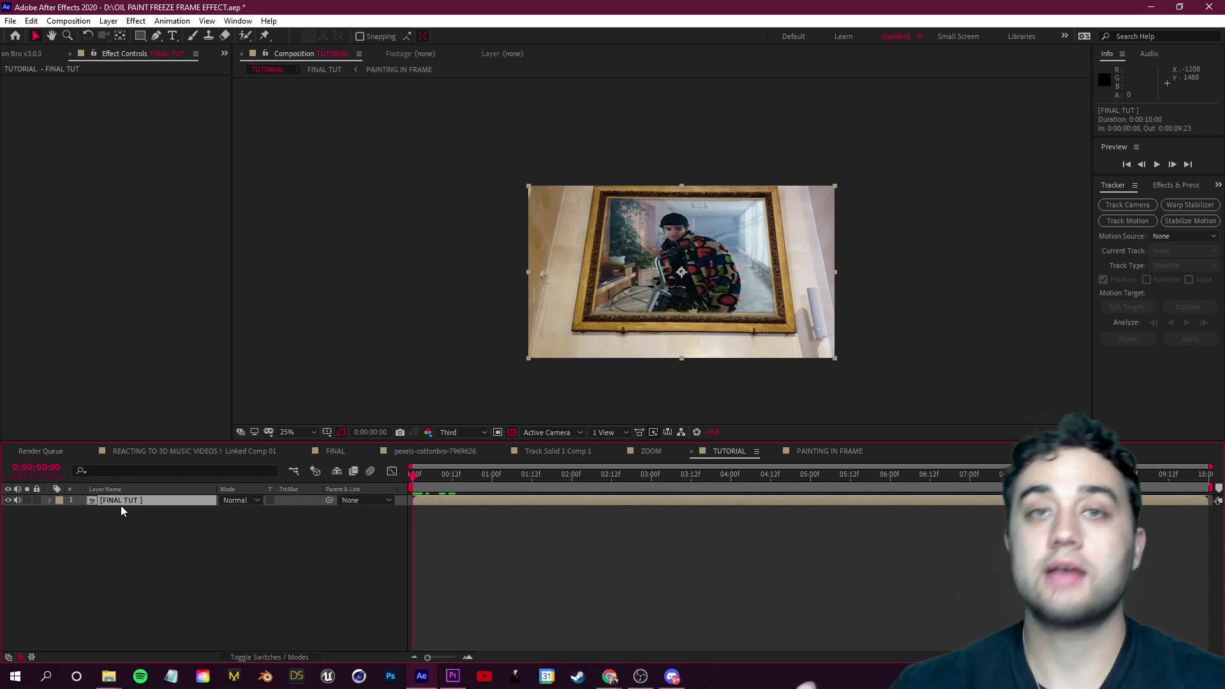
- Scale the FINAL TUT layer to about 203% and move it to about 924, 804 so the picture inside the frame fills the view
key("s")
left_click_drag(260, 511, 299, 511)
left_click_drag(679, 345, 677, 368)
left_click_drag(258, 511, 279, 511)
left_click_drag(707, 321, 702, 340)
key("period")
key("comma")
left_click(474, 438)
left_click(464, 461)
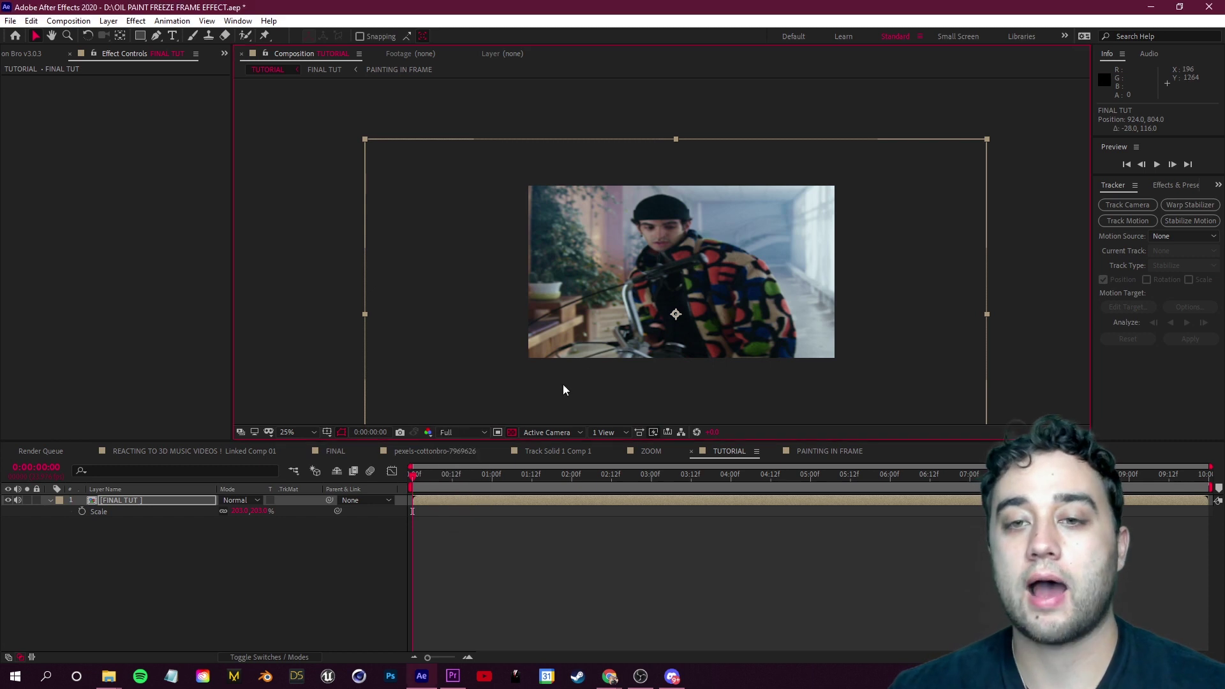
key("period")
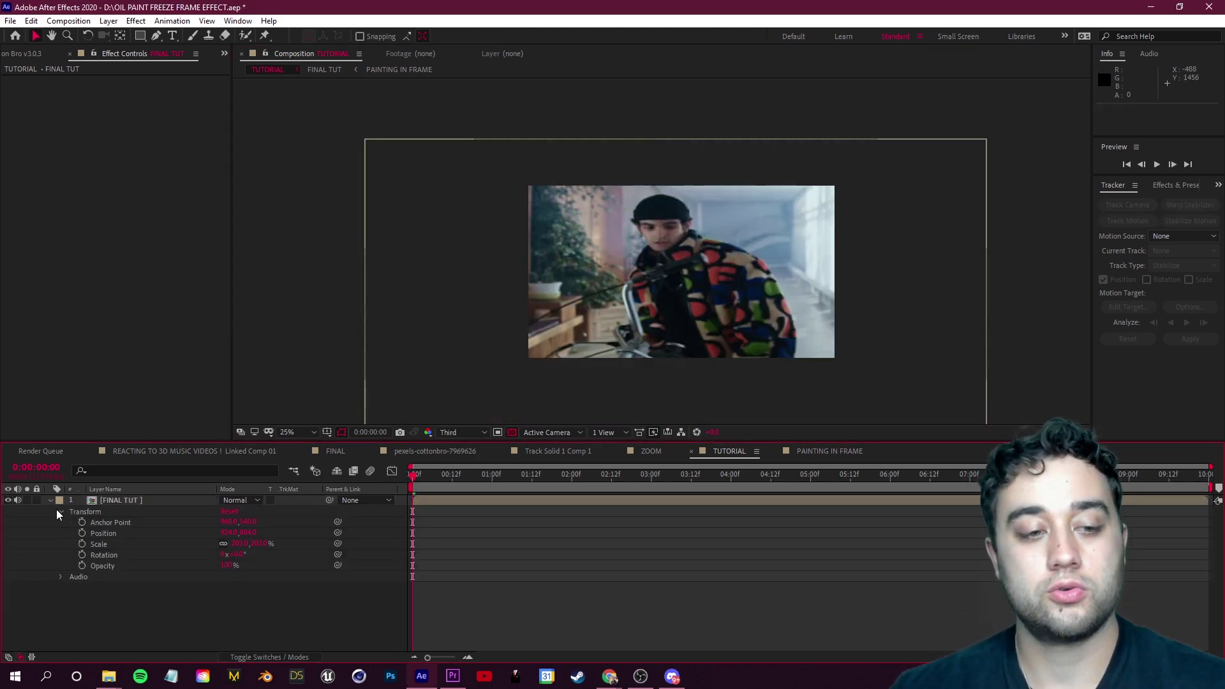
- Keyframe the FINAL TUT layer's anchor point, position, scale, rotation and opacity at 0:00:00:00
left_click(59, 509)
left_click(62, 510)
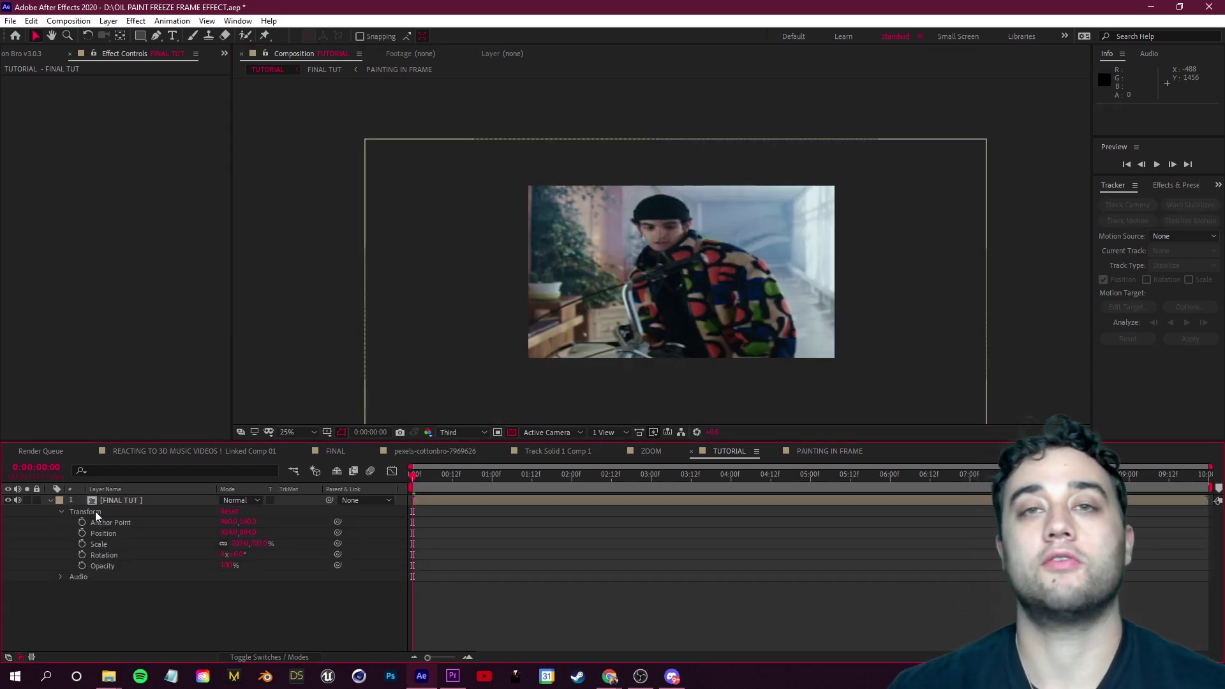
left_click_drag(85, 522, 102, 560)
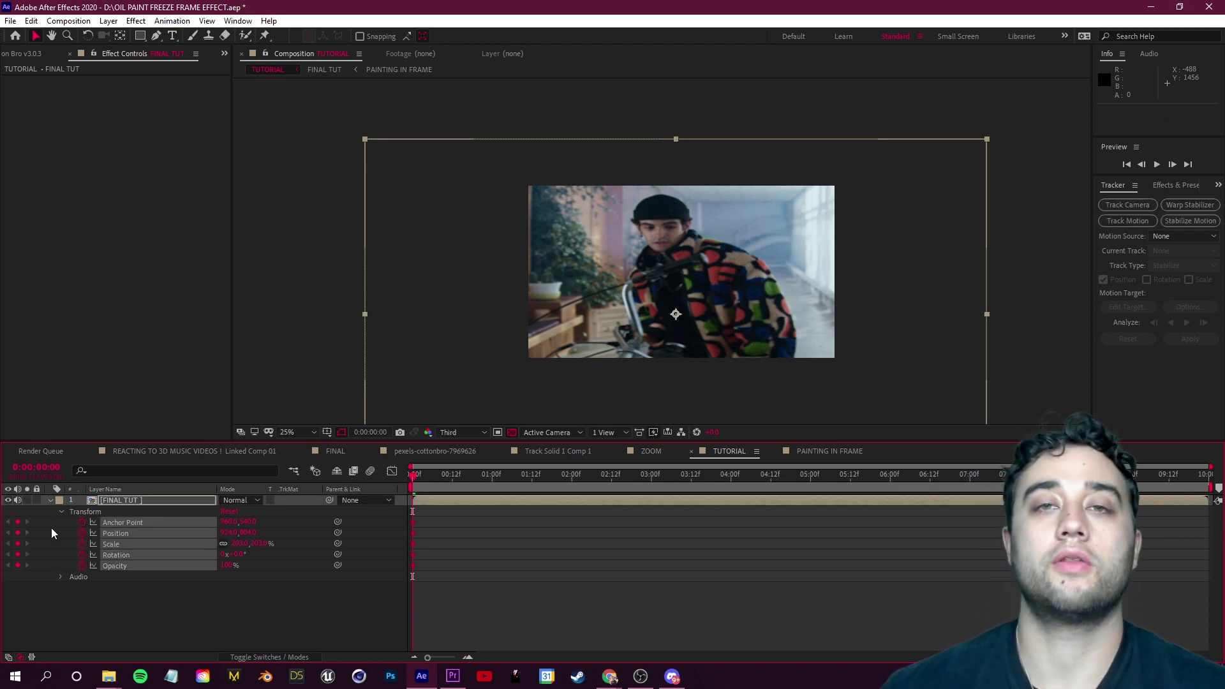
- Reset the FINAL TUT layer's transform at 0:00:01:13 and play back the zoom-out from the start
left_click_drag(412, 479, 530, 485)
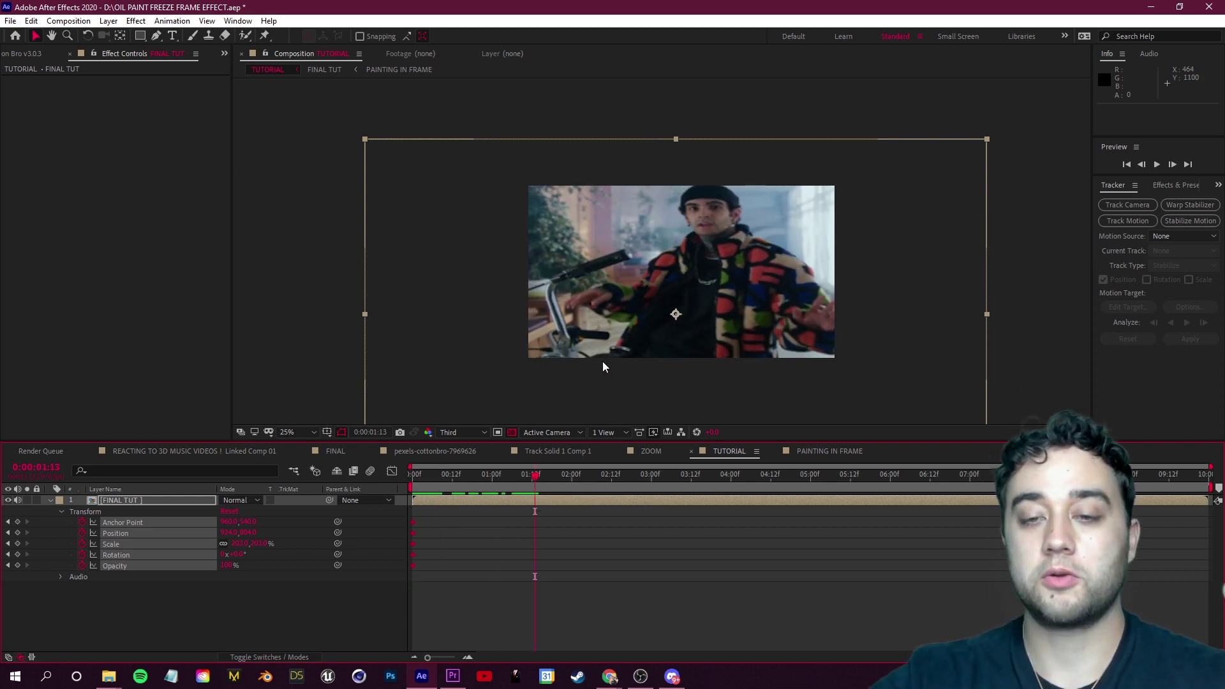
left_click(229, 511)
left_click_drag(485, 482, 413, 484)
key("space")
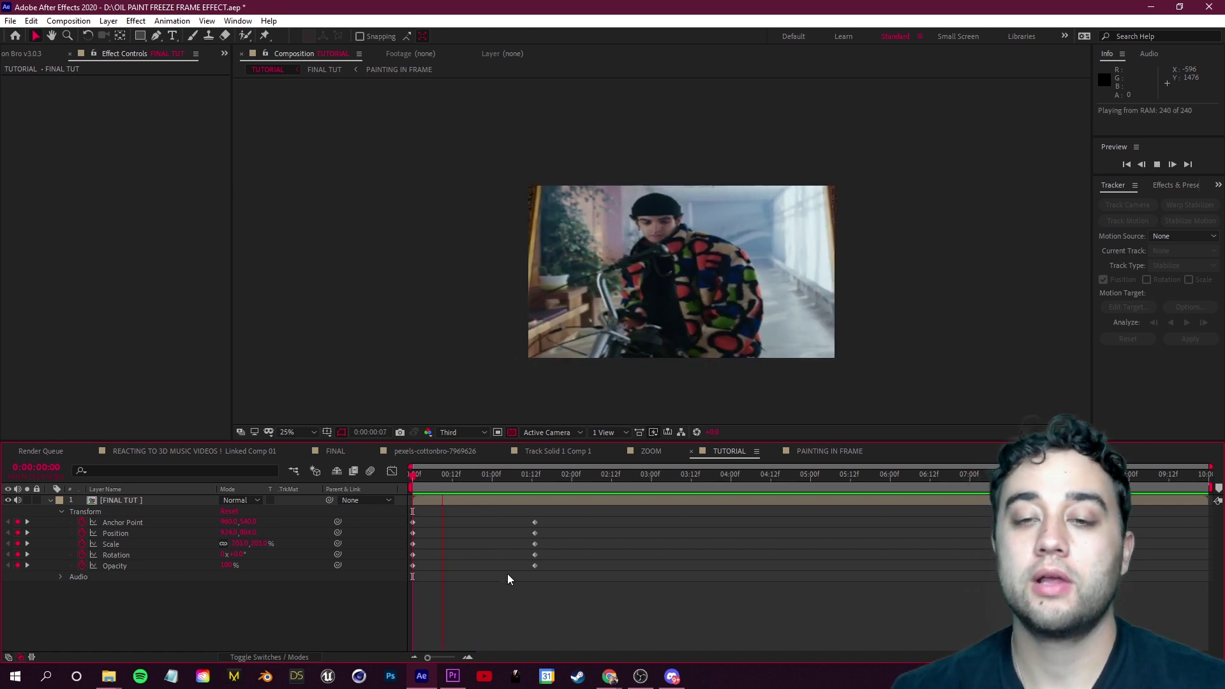
key("space")
key("Home")
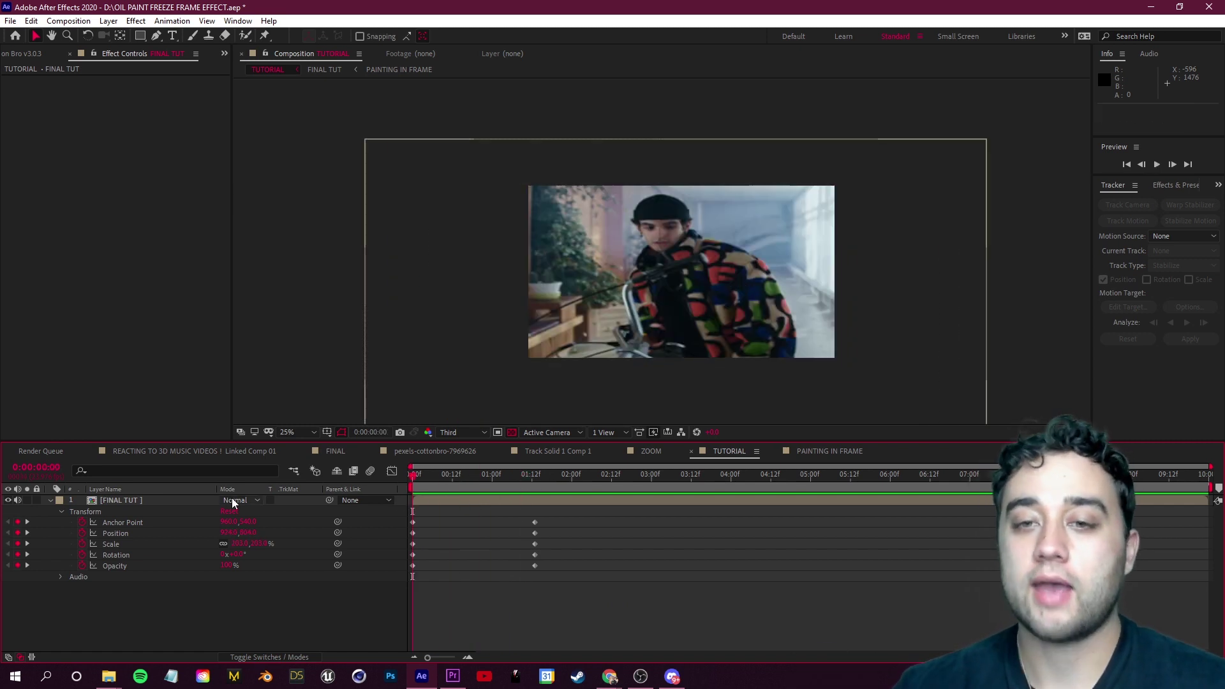
key("space")
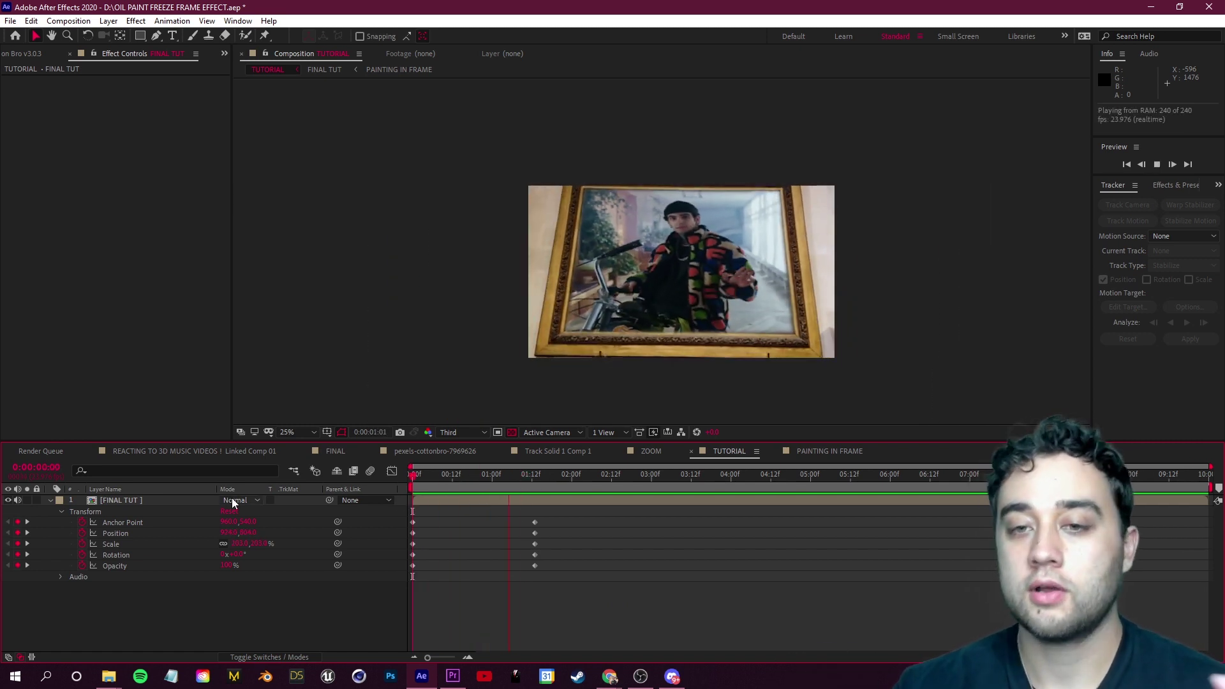